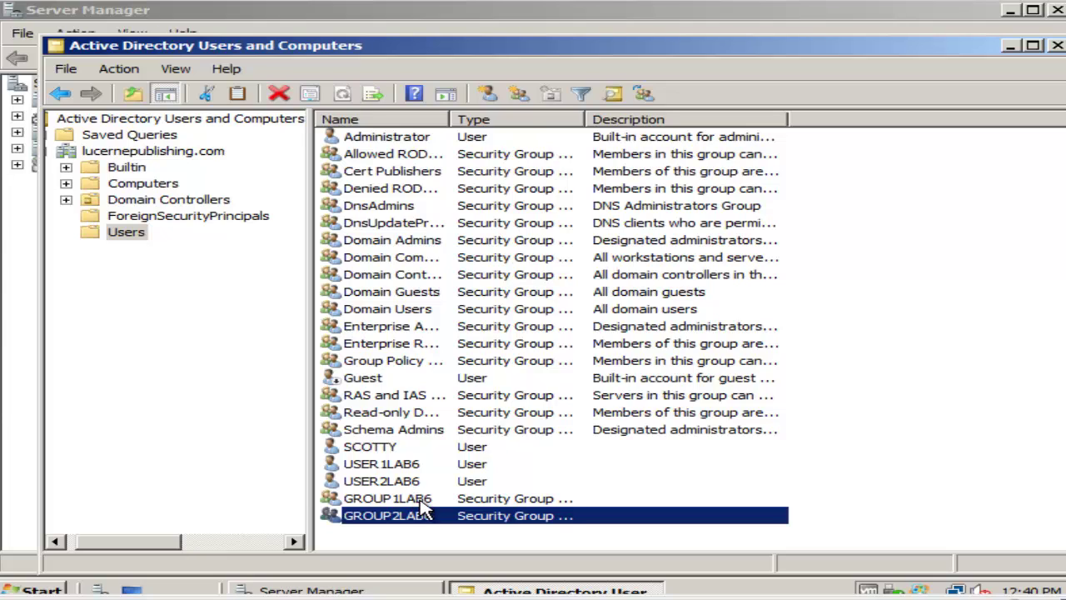
- Check the member lists of the GROUP1LAB6 and GROUP2LAB6 security groups
{"action": "right_click", "coordinate": [421, 502]}
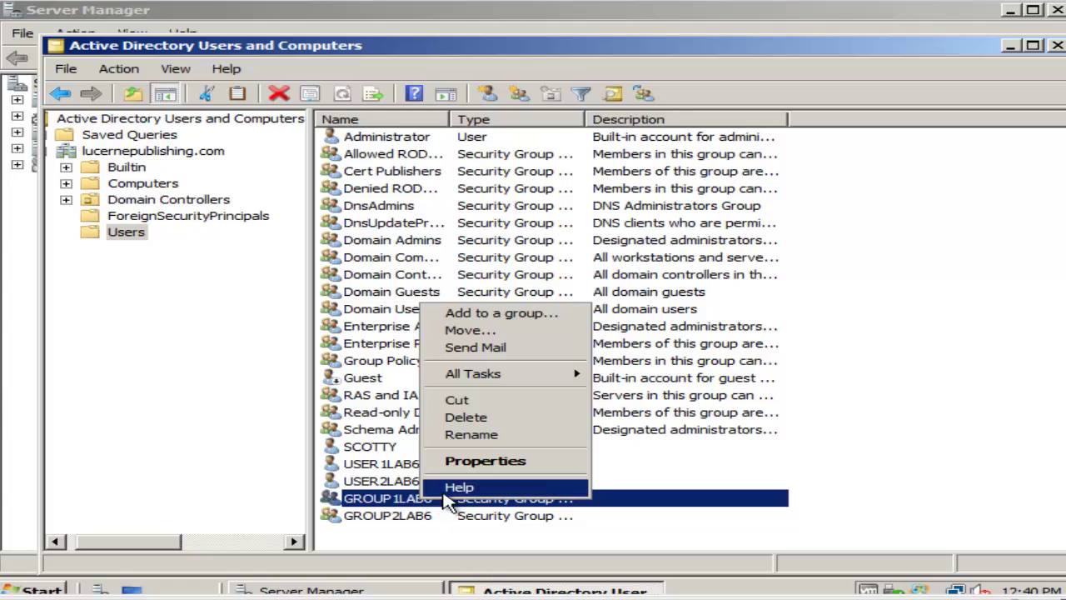
{"action": "left_click", "coordinate": [483, 463]}
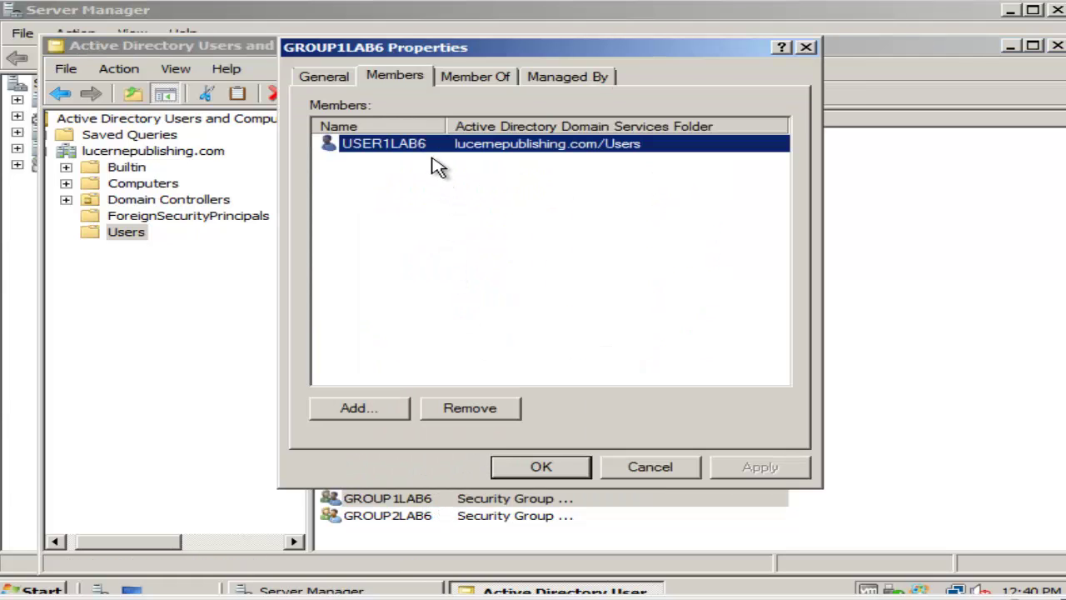
{"action": "left_click", "coordinate": [562, 472]}
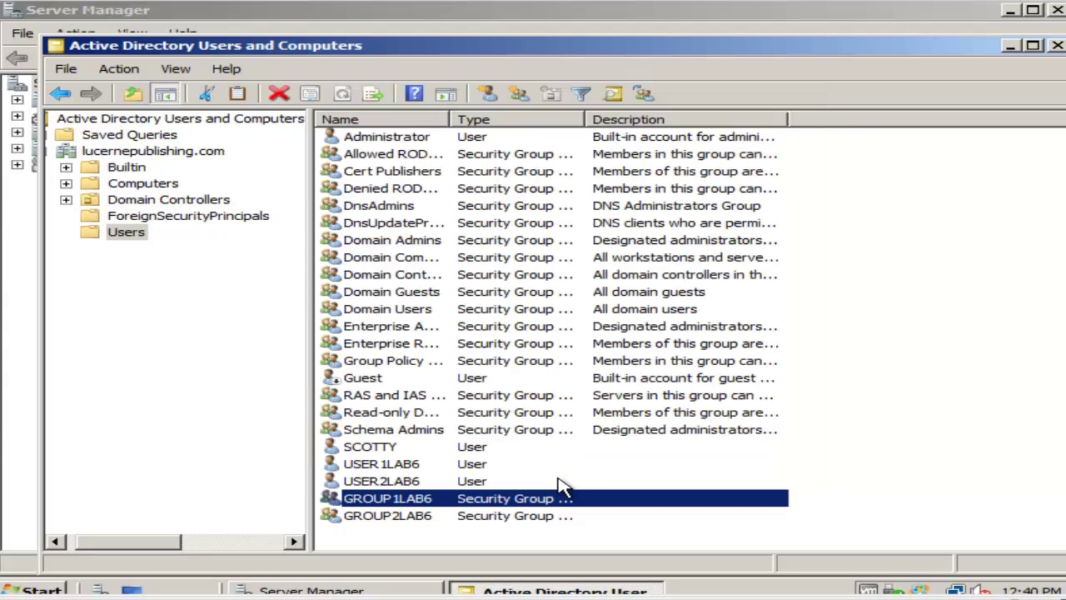
{"action": "right_click", "coordinate": [430, 508]}
{"action": "left_click", "coordinate": [473, 478]}
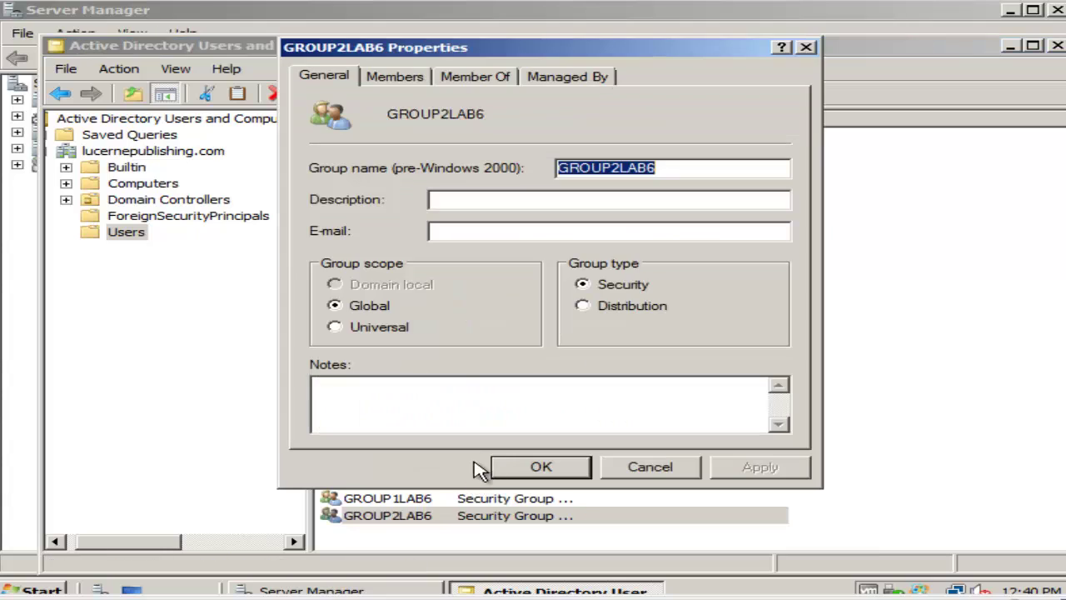
{"action": "left_click", "coordinate": [393, 78]}
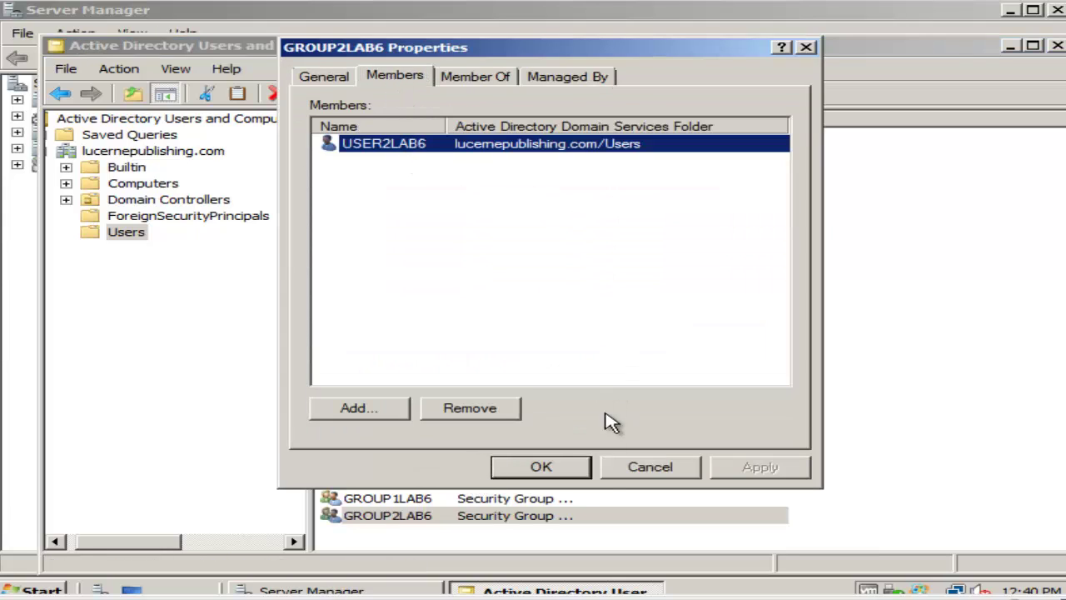
{"action": "left_click", "coordinate": [581, 467]}
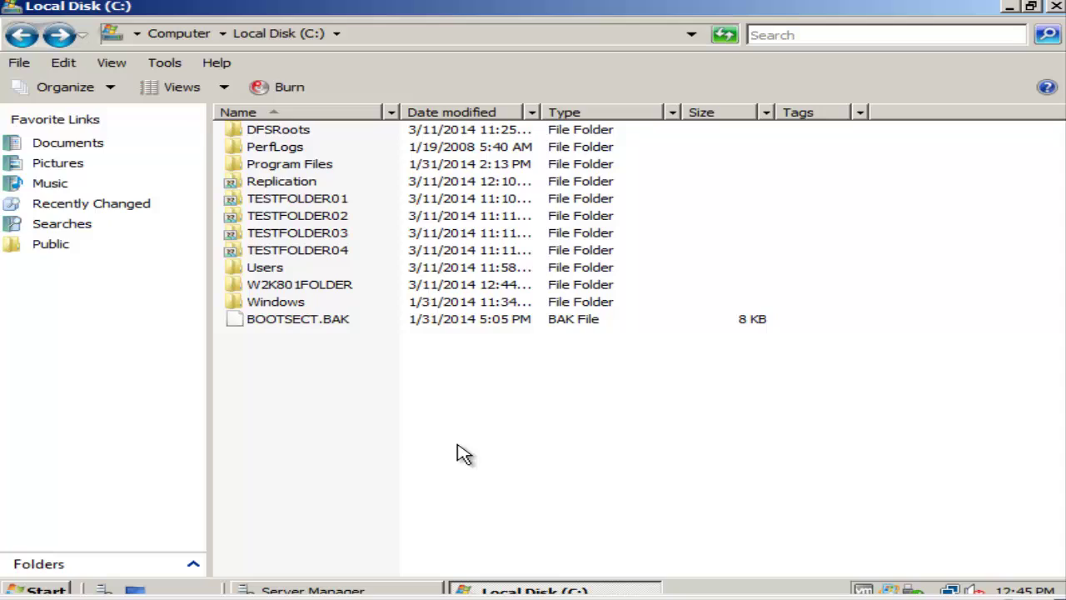
- Examine the contents of W2K801FOLDER and, on the other server, W2K802FOLDER, returning to the C: drive root after each
{"action": "left_click", "coordinate": [308, 293]}
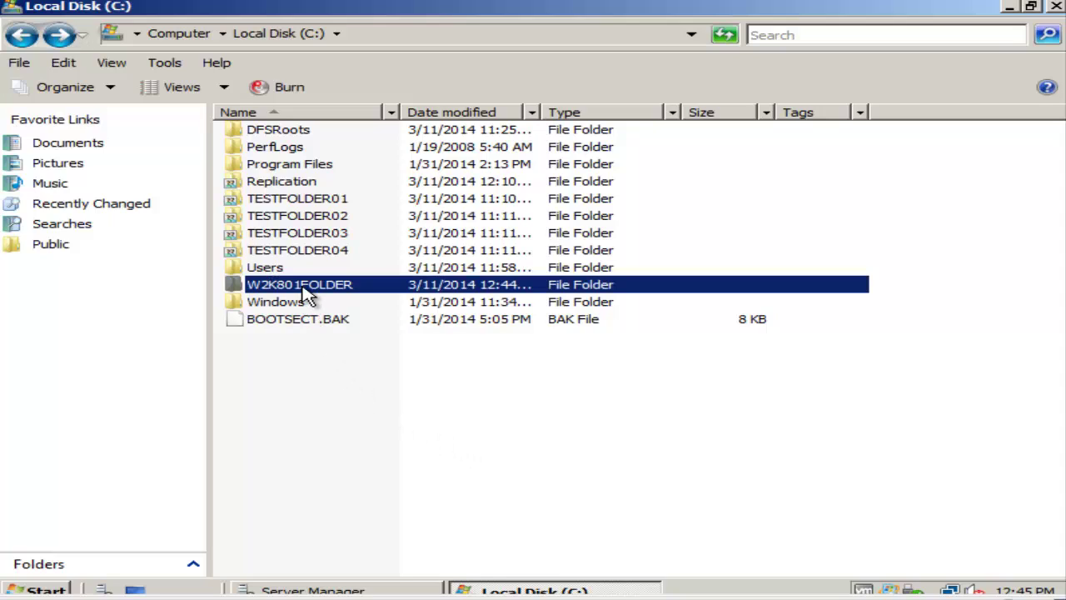
{"action": "double_click", "coordinate": [303, 288]}
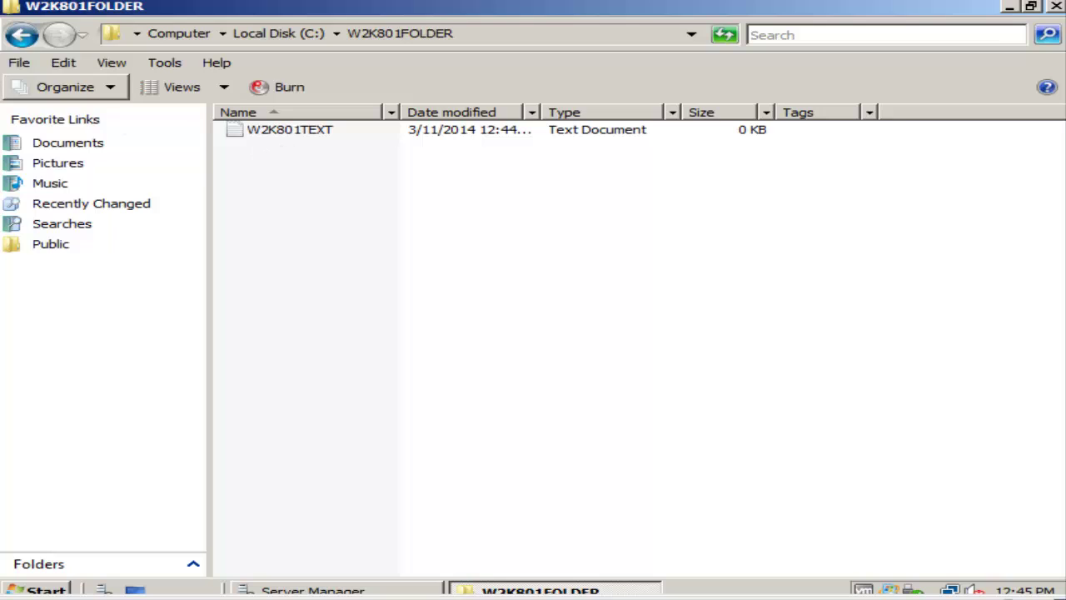
{"action": "left_click", "coordinate": [18, 36]}
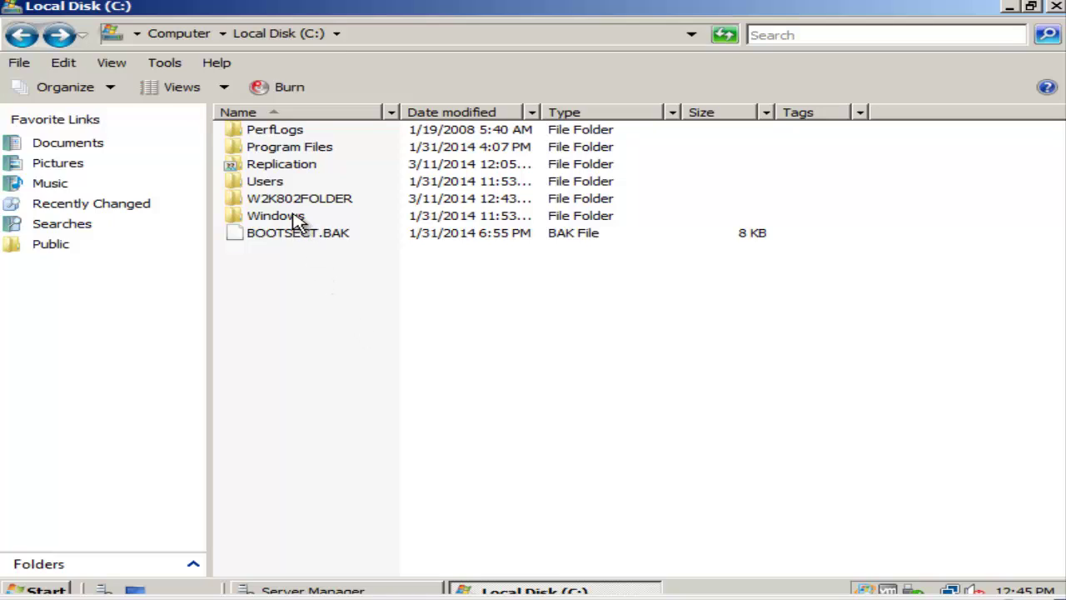
{"action": "mouse_move", "coordinate": [299, 206]}
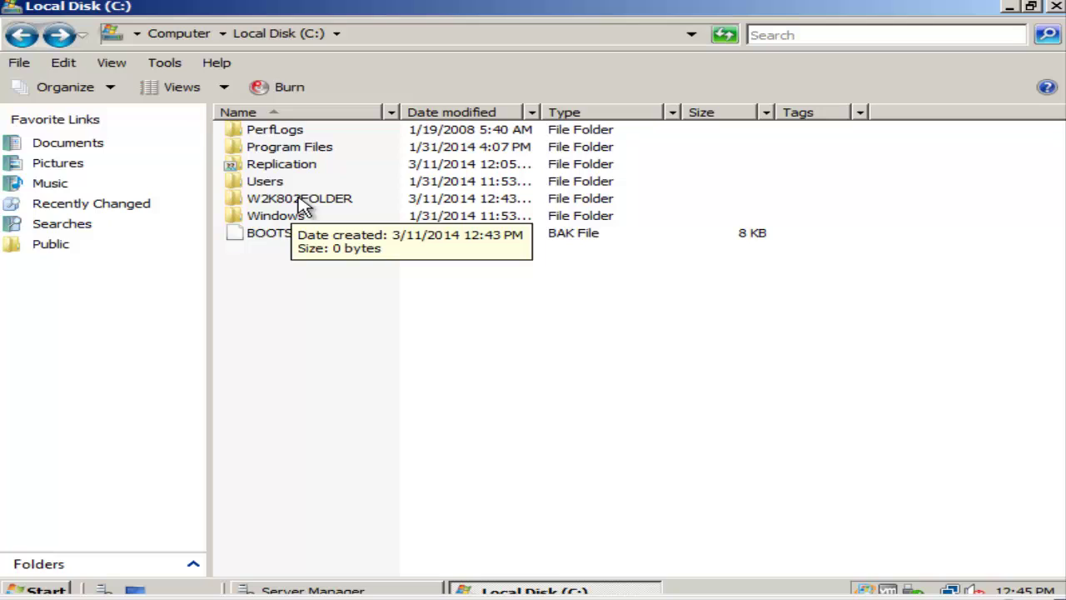
{"action": "double_click", "coordinate": [308, 207]}
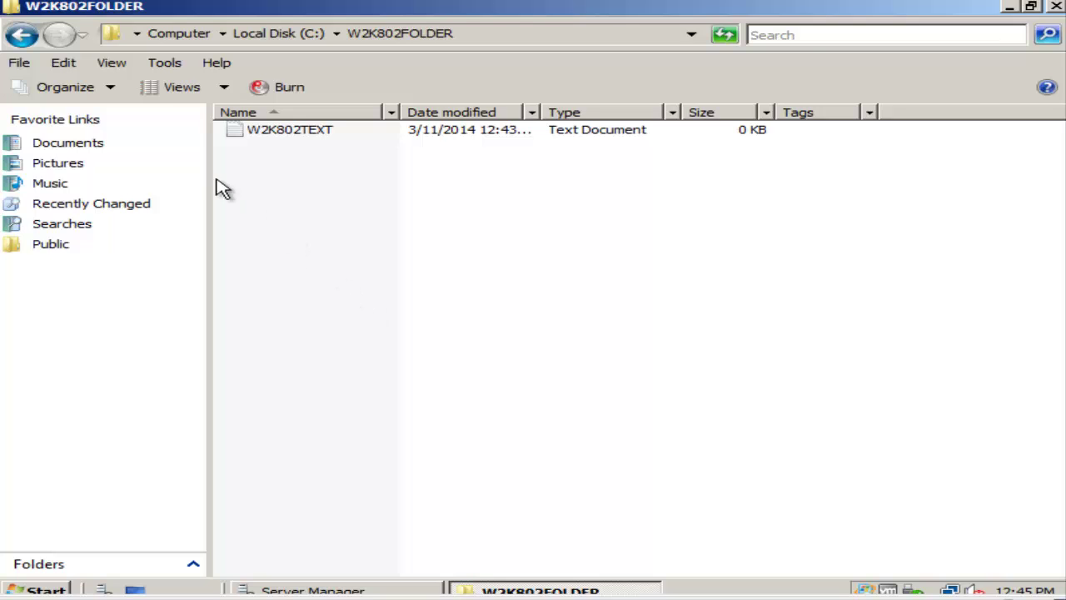
{"action": "left_click", "coordinate": [25, 37]}
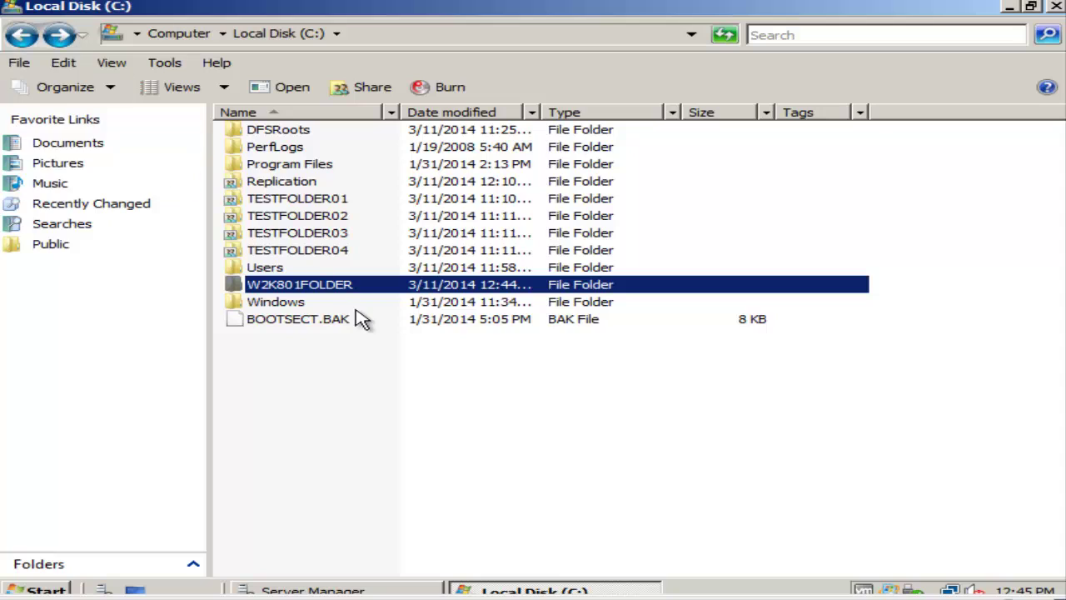
- Share W2K801FOLDER with Everyone at the Co-owner permission level
{"action": "left_click", "coordinate": [395, 383]}
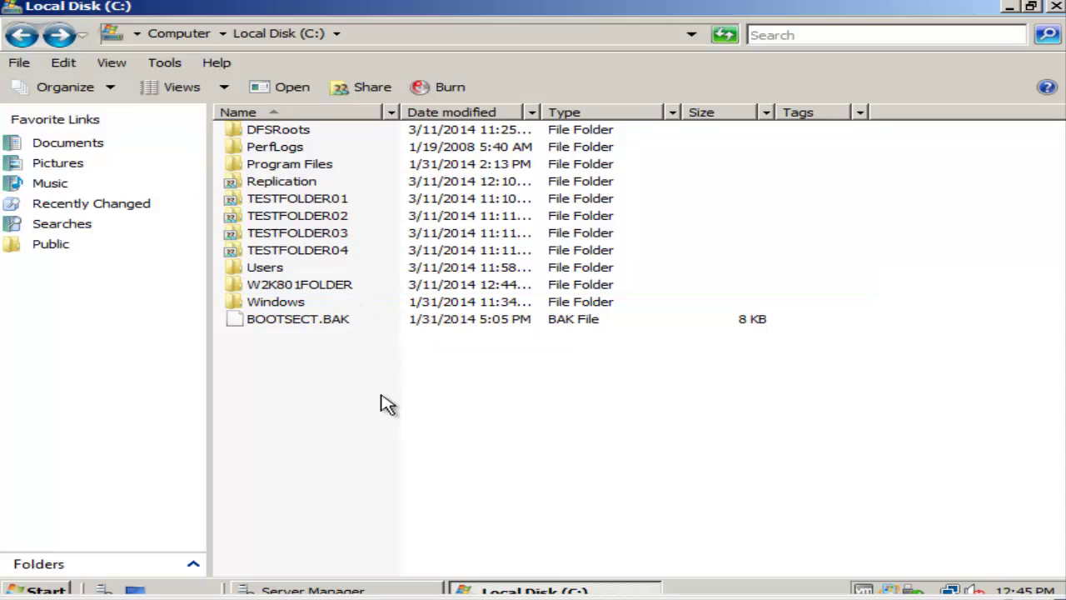
{"action": "right_click", "coordinate": [333, 289]}
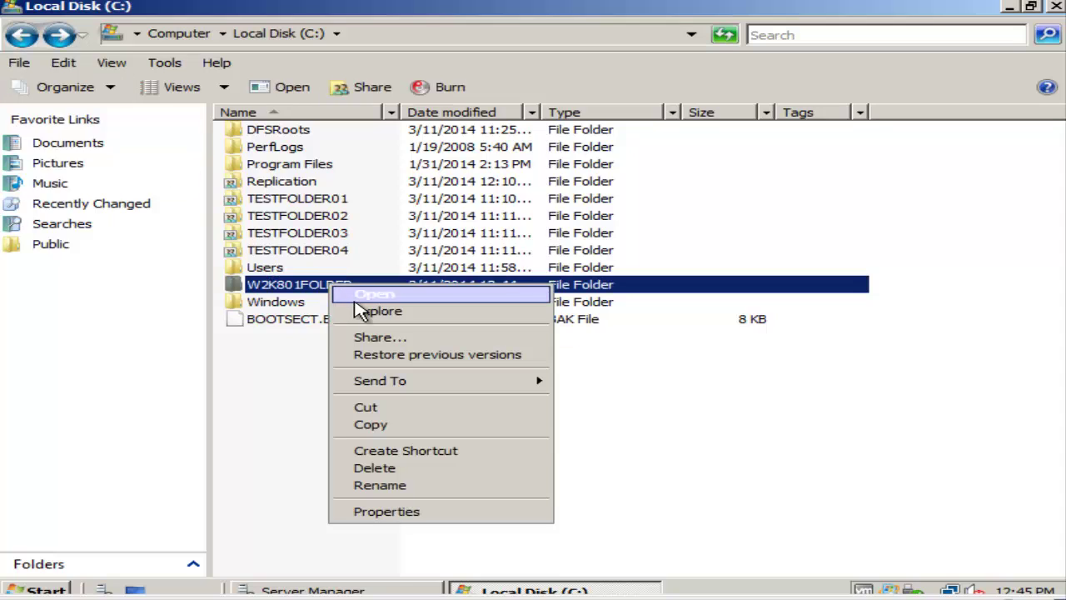
{"action": "left_click", "coordinate": [385, 339]}
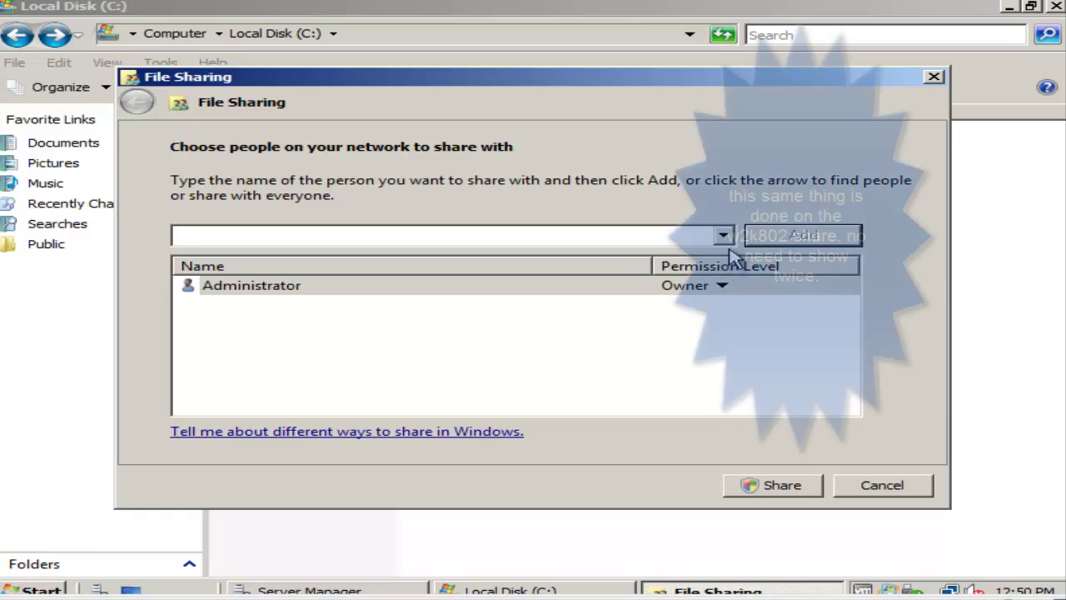
{"action": "left_click", "coordinate": [723, 236]}
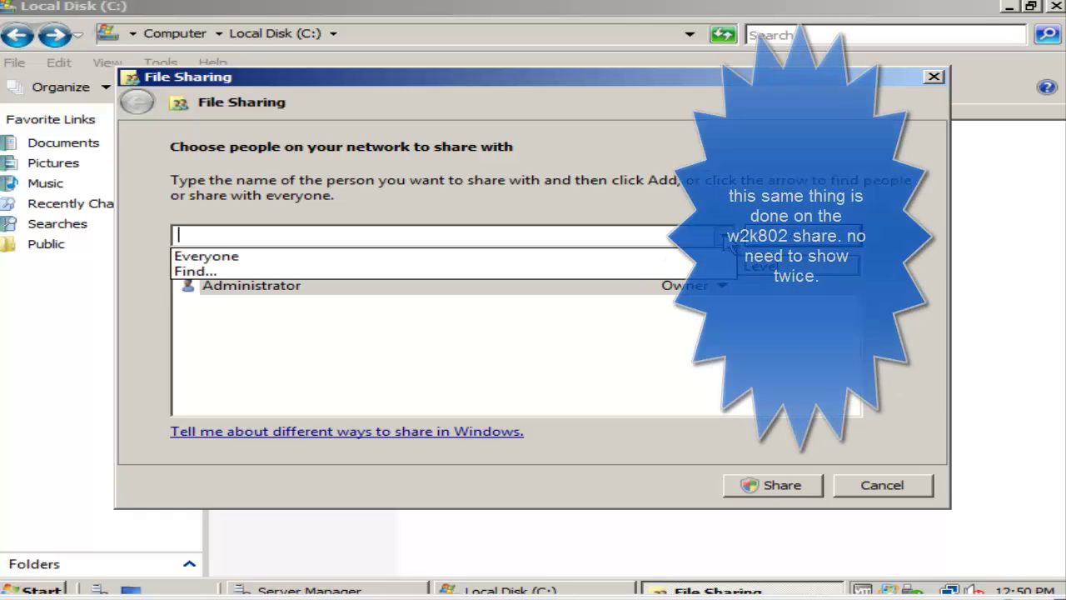
{"action": "left_click", "coordinate": [681, 258]}
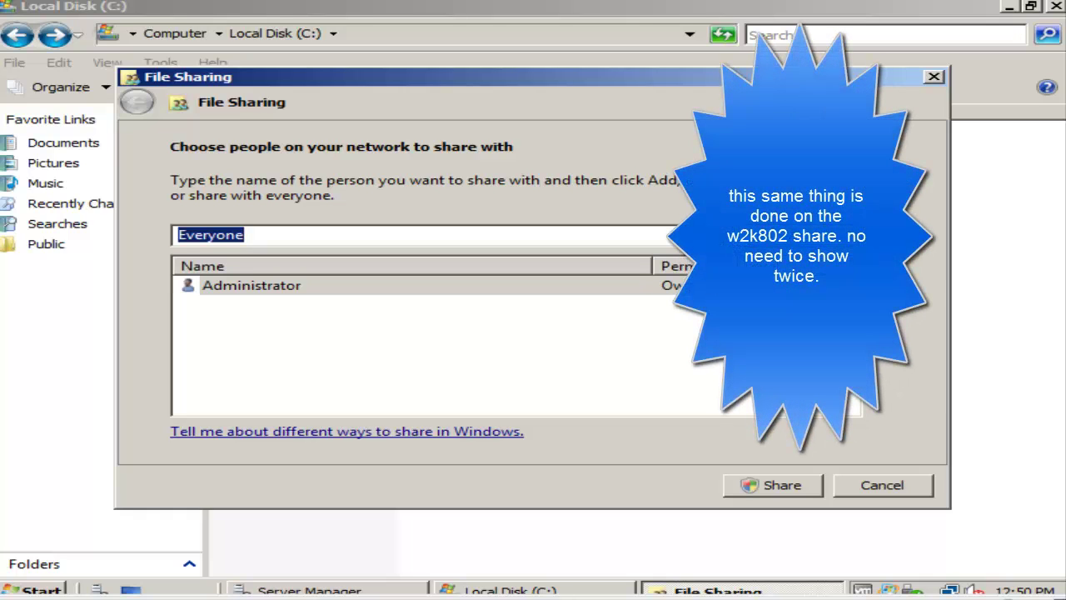
{"action": "key", "text": "Return"}
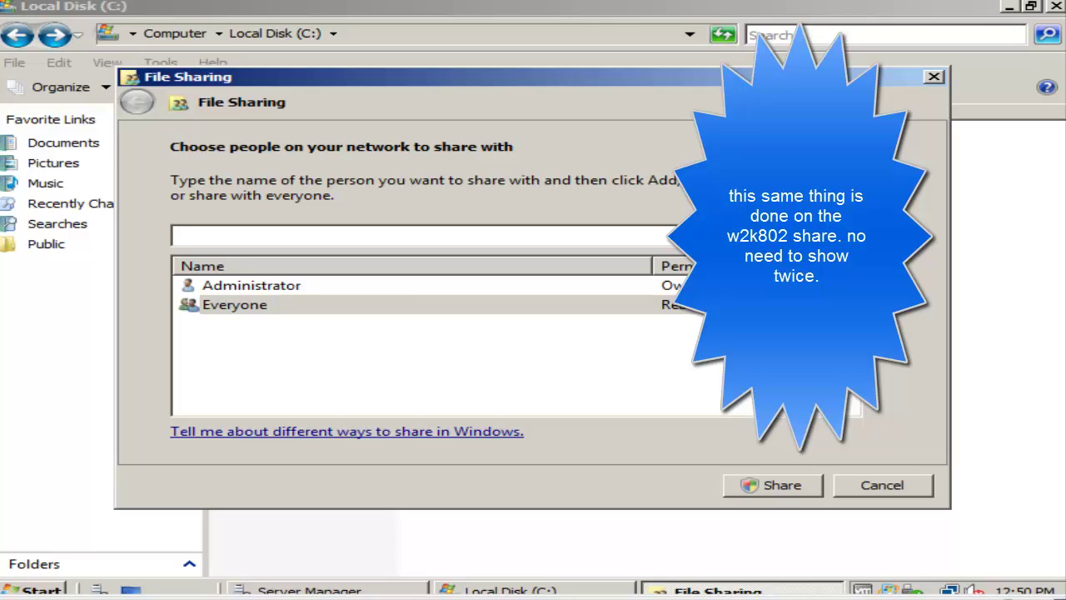
{"action": "left_click", "coordinate": [235, 304]}
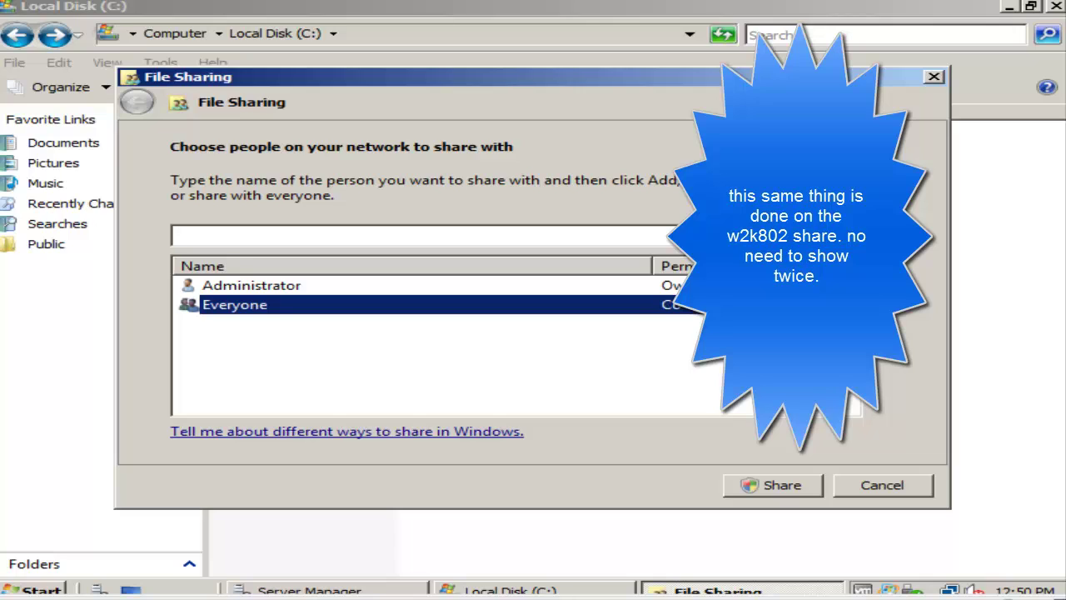
{"action": "left_click", "coordinate": [796, 488]}
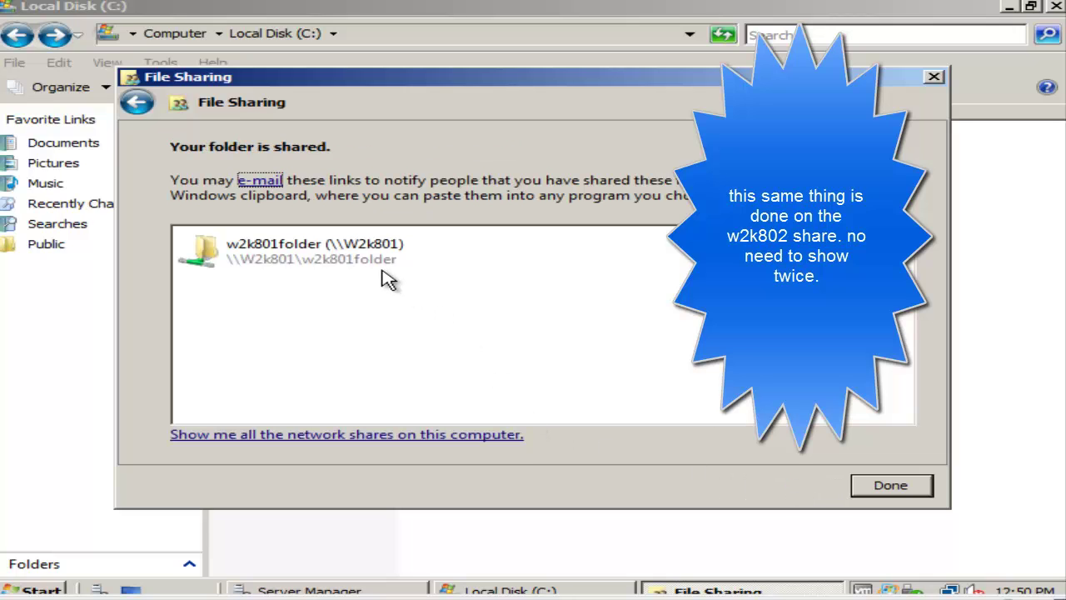
{"action": "left_click", "coordinate": [890, 489]}
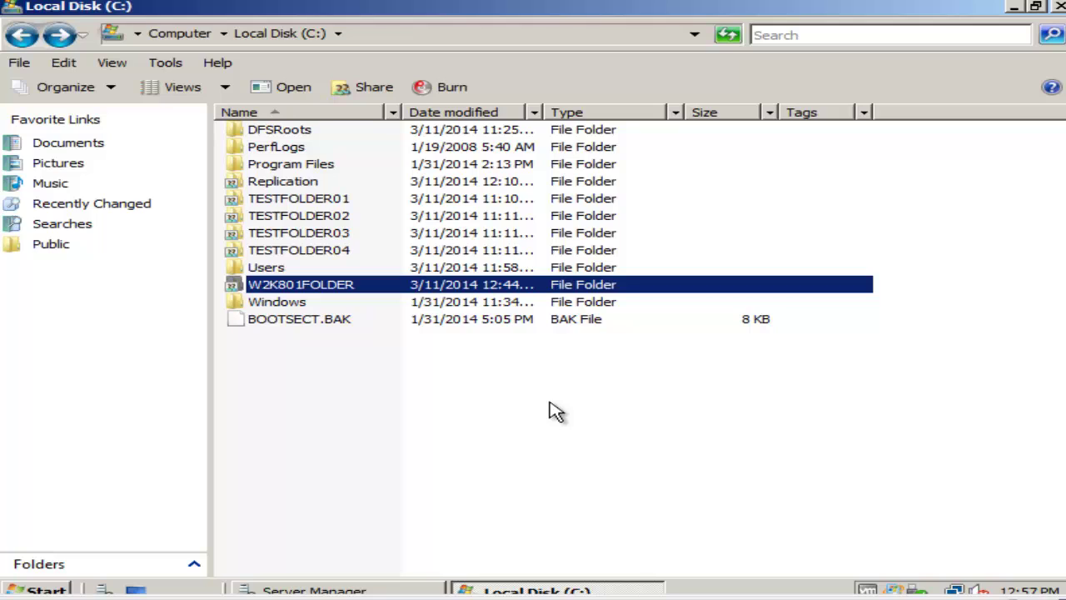
- Open the NTFS permissions of the W2K801FOLDER share in Share and Storage Management
{"action": "left_click", "coordinate": [67, 590]}
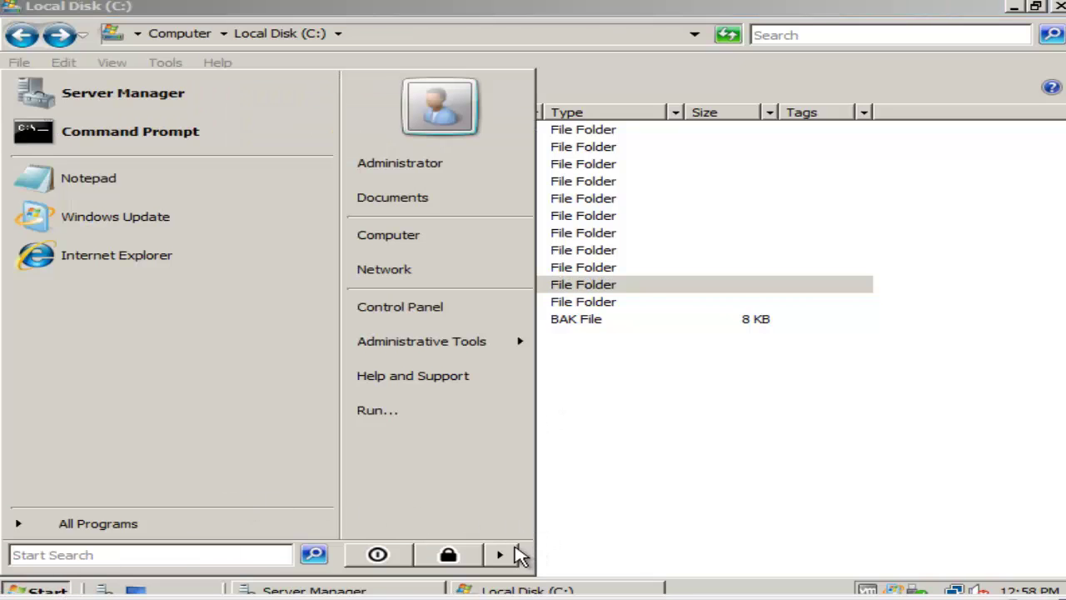
{"action": "mouse_move", "coordinate": [491, 348]}
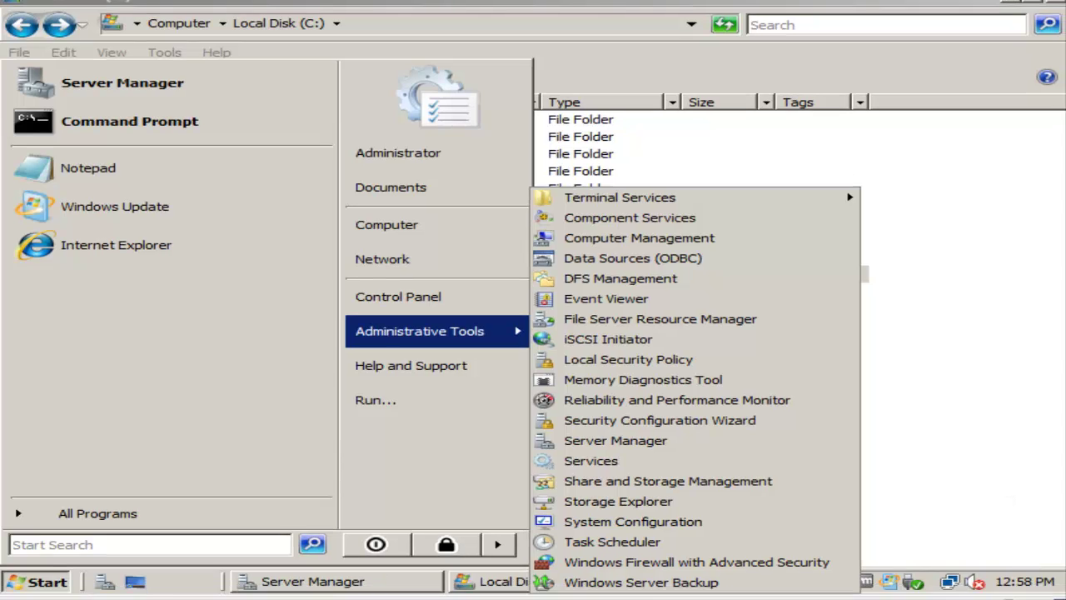
{"action": "left_click", "coordinate": [686, 499]}
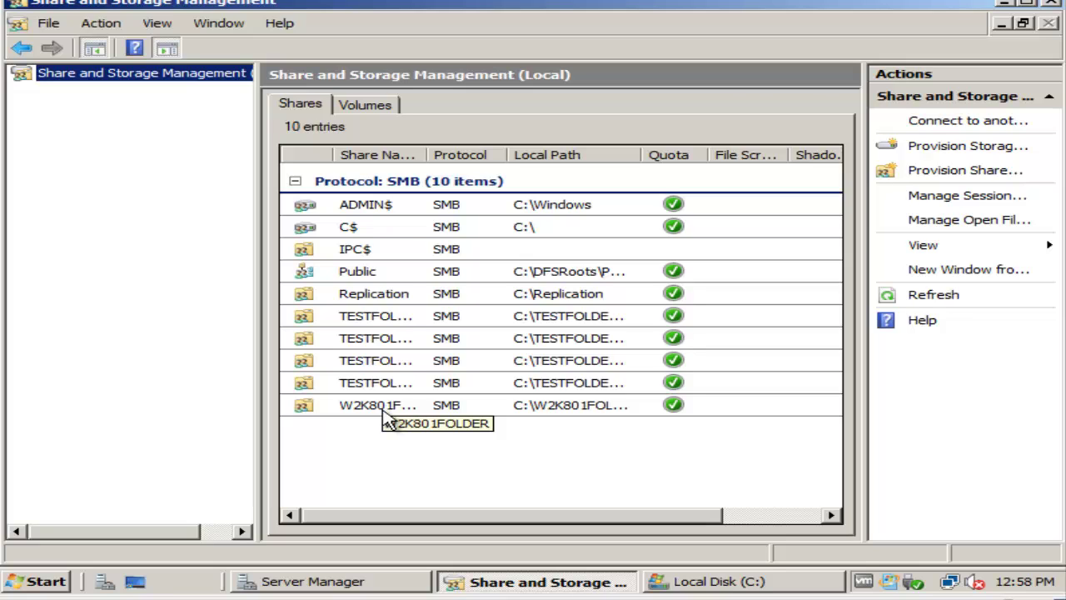
{"action": "double_click", "coordinate": [384, 409]}
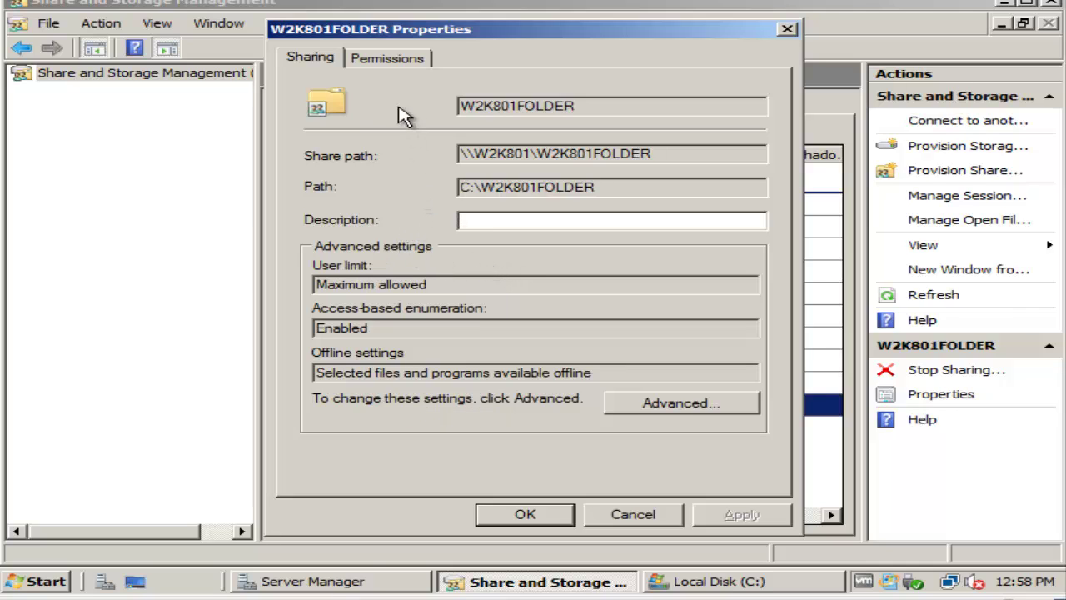
{"action": "left_click", "coordinate": [393, 60]}
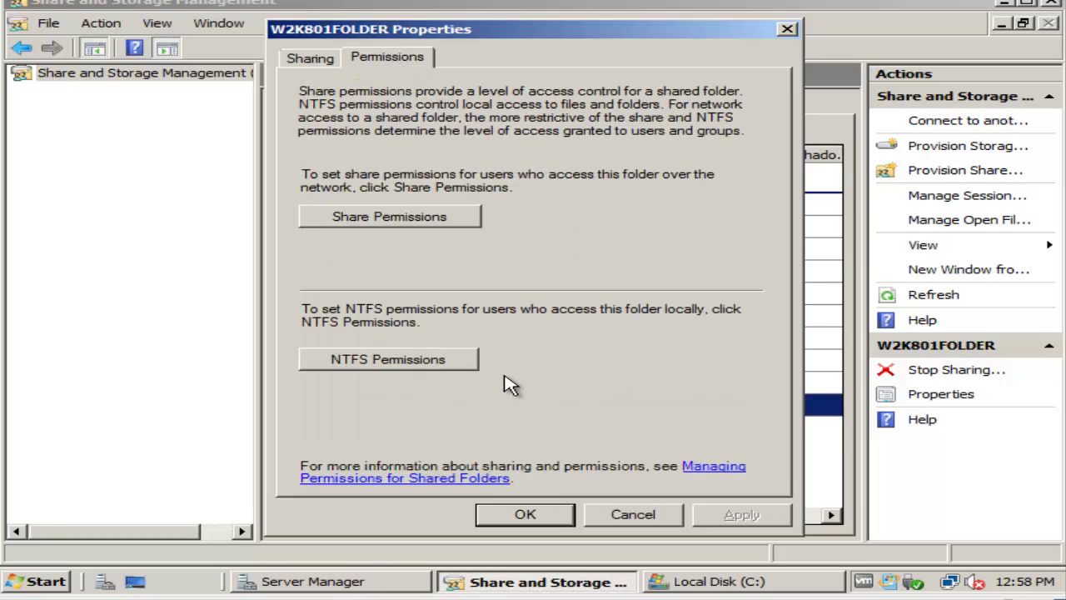
{"action": "left_click", "coordinate": [403, 363]}
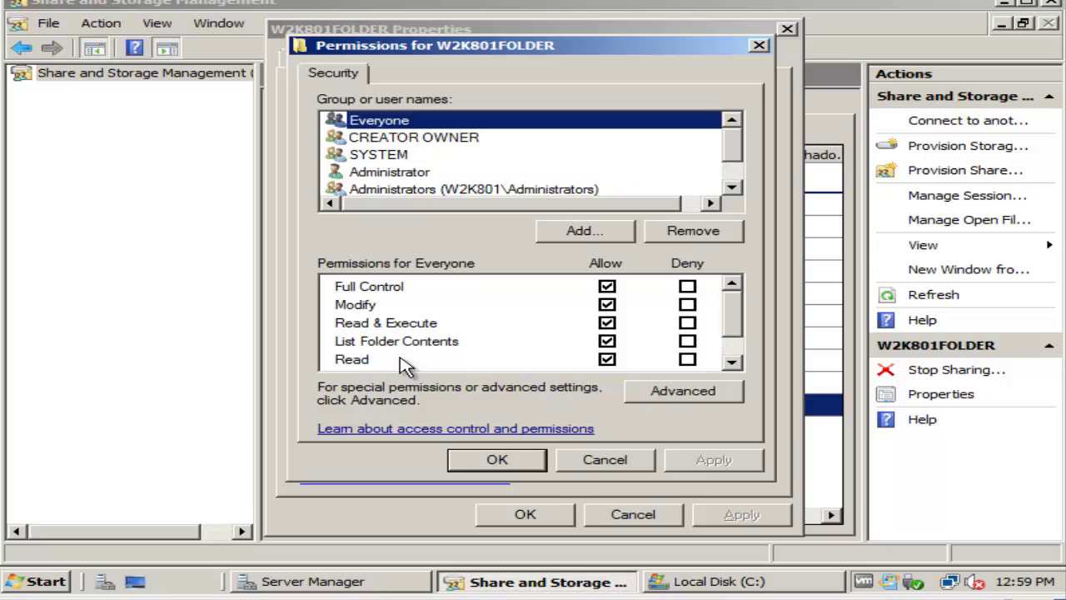
- Try to remove the Users (W2K801\Users) group from the folder's NTFS permissions
{"action": "scroll", "coordinate": [441, 183], "scroll_direction": "down", "scroll_amount": 1}
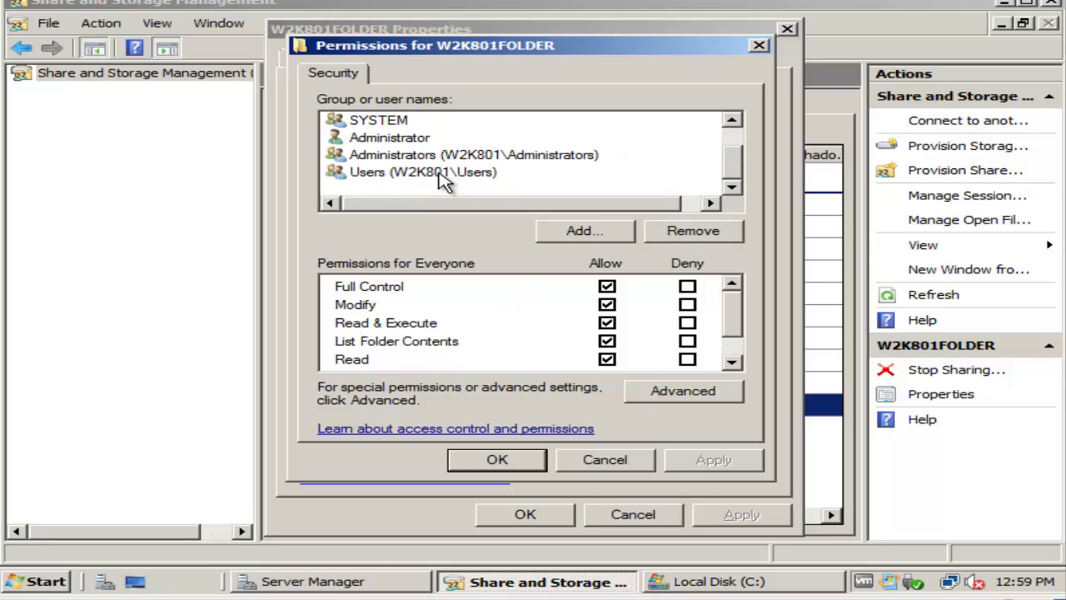
{"action": "left_click", "coordinate": [444, 179]}
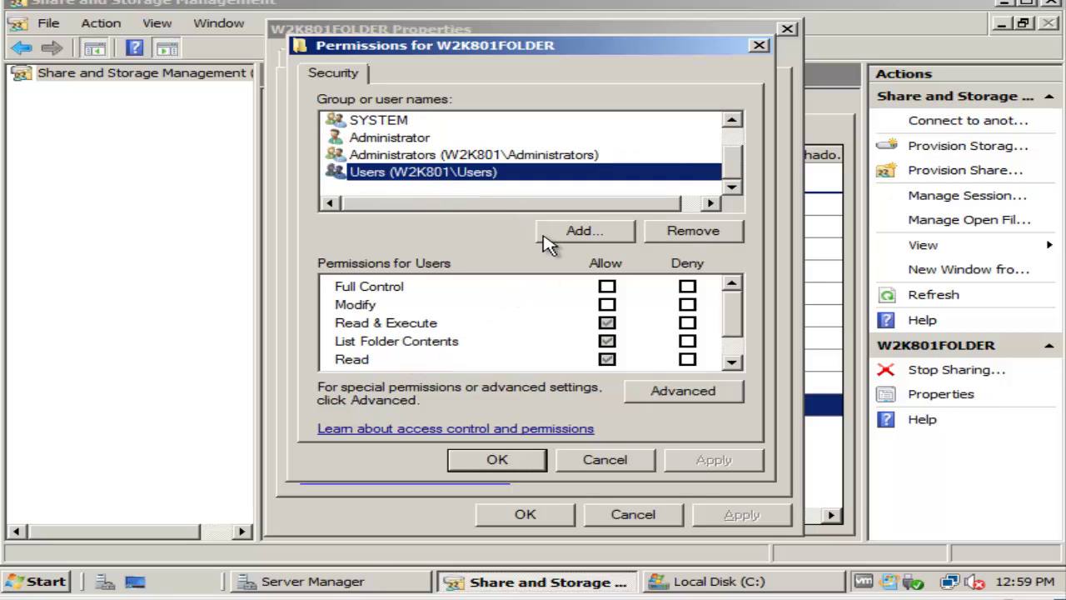
{"action": "left_click", "coordinate": [715, 236]}
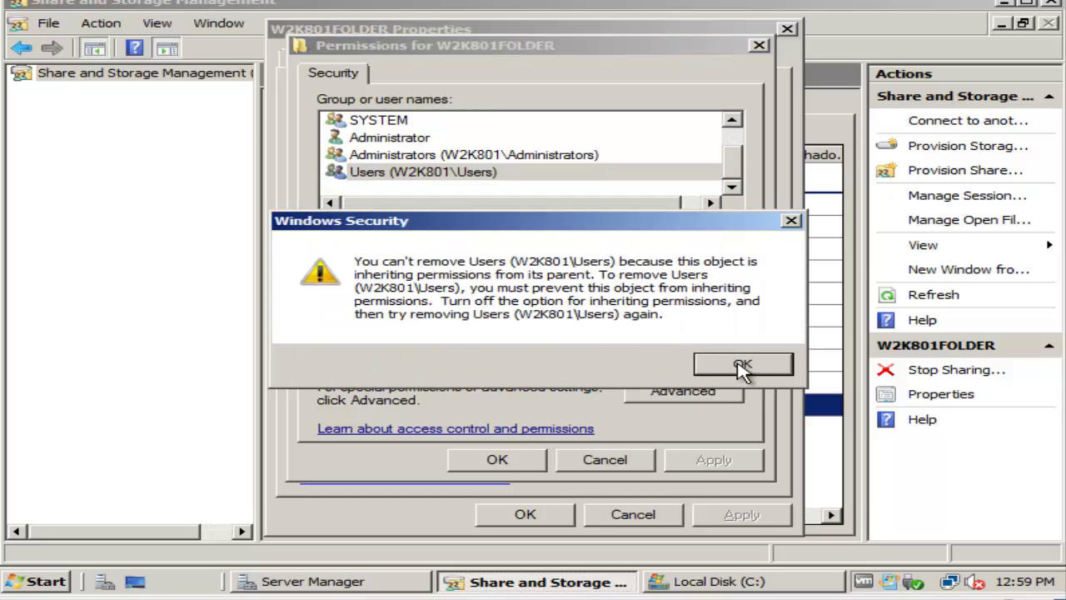
{"action": "left_click", "coordinate": [741, 366]}
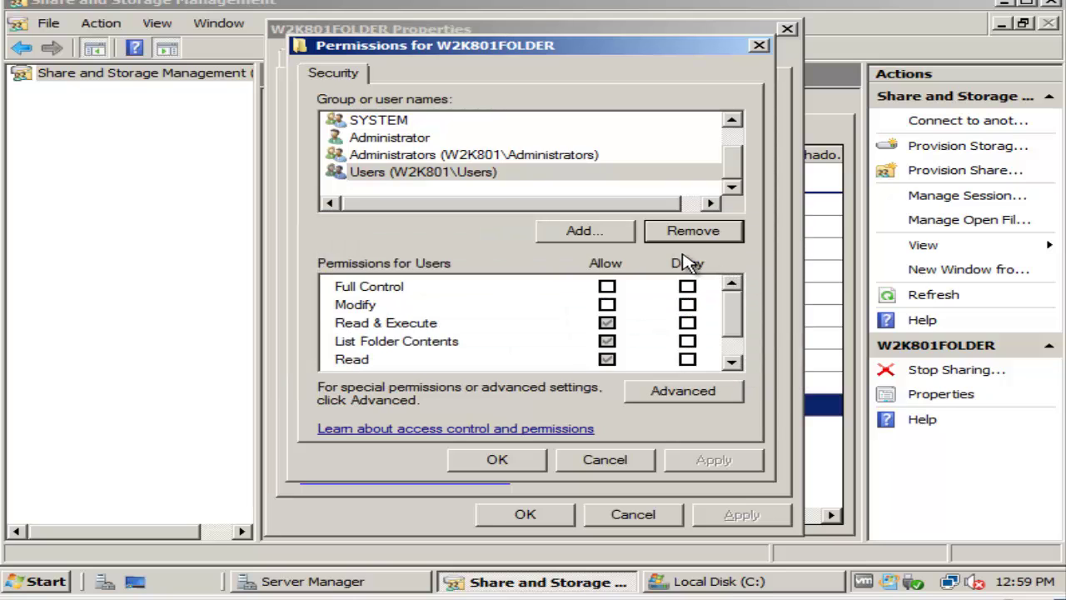
- Turn off inheritable permissions from the parent for W2K801FOLDER, copying the inherited entries to the folder
{"action": "left_click", "coordinate": [674, 396]}
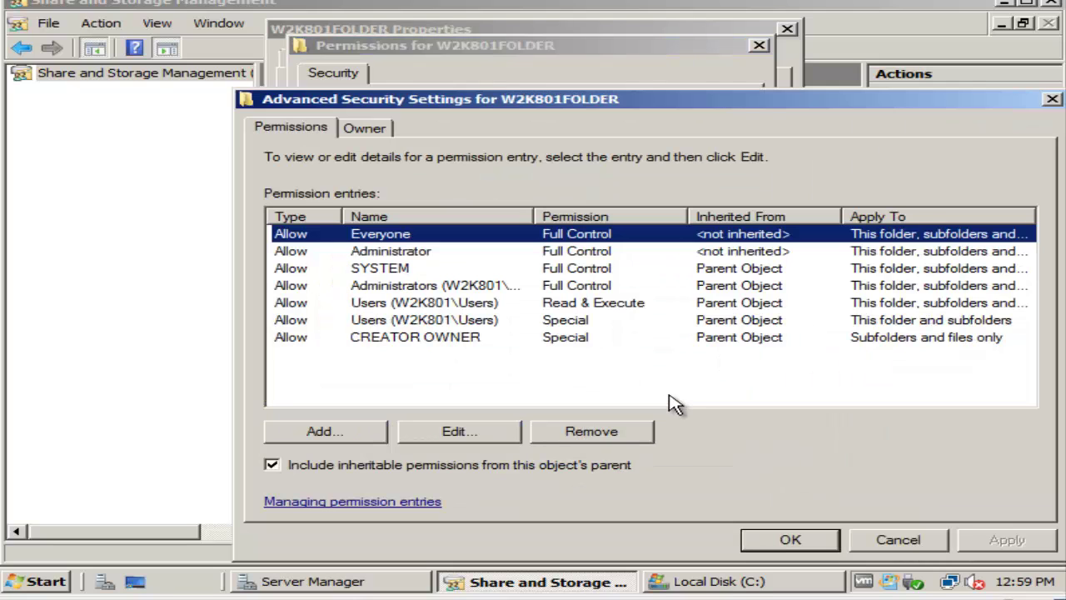
{"action": "left_click", "coordinate": [273, 465]}
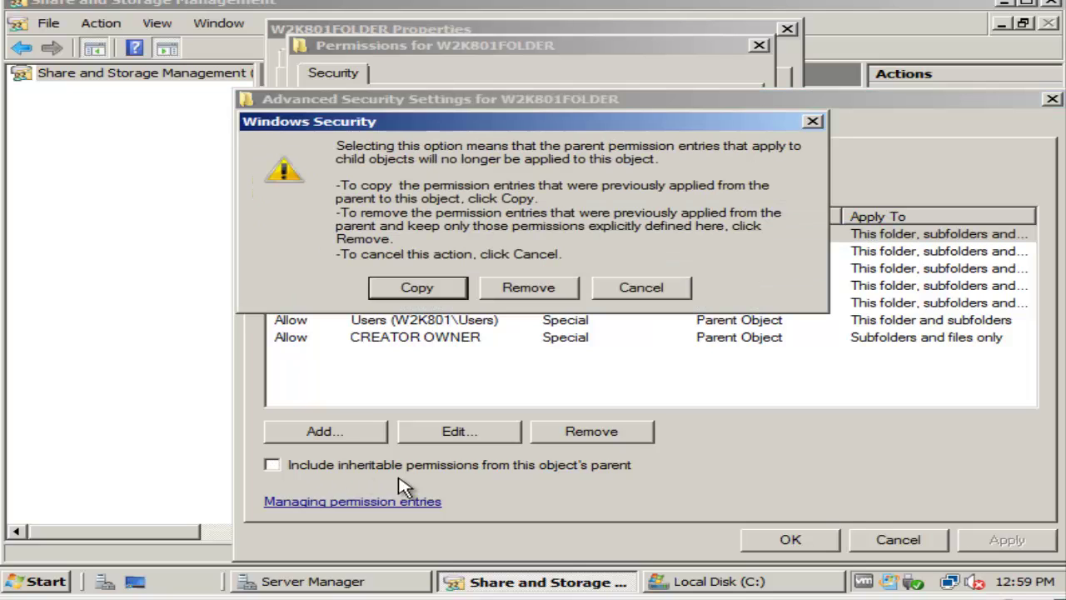
{"action": "left_click", "coordinate": [418, 288]}
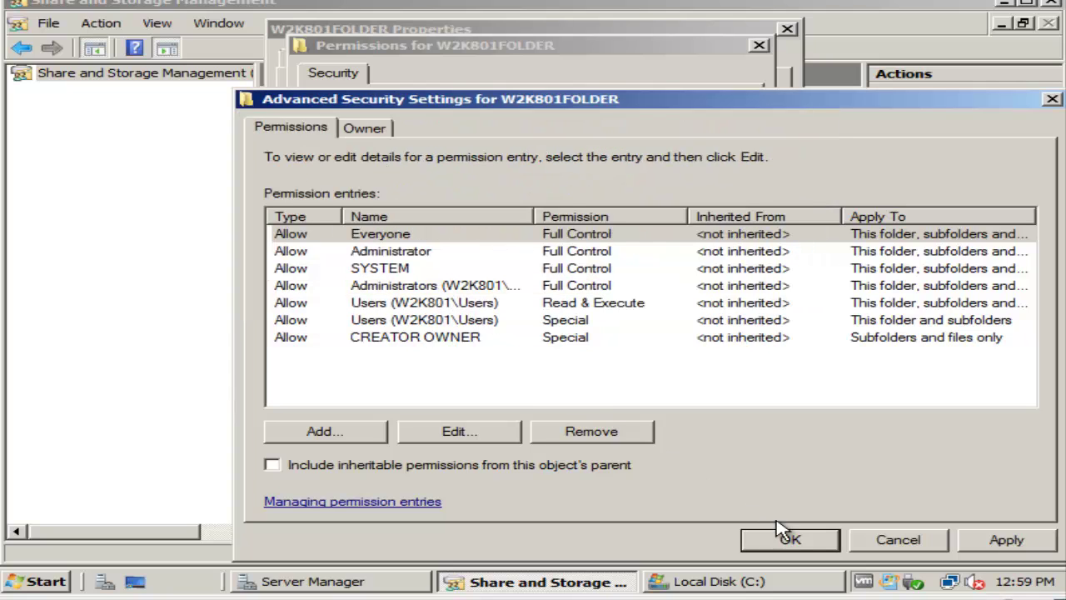
{"action": "left_click", "coordinate": [812, 540]}
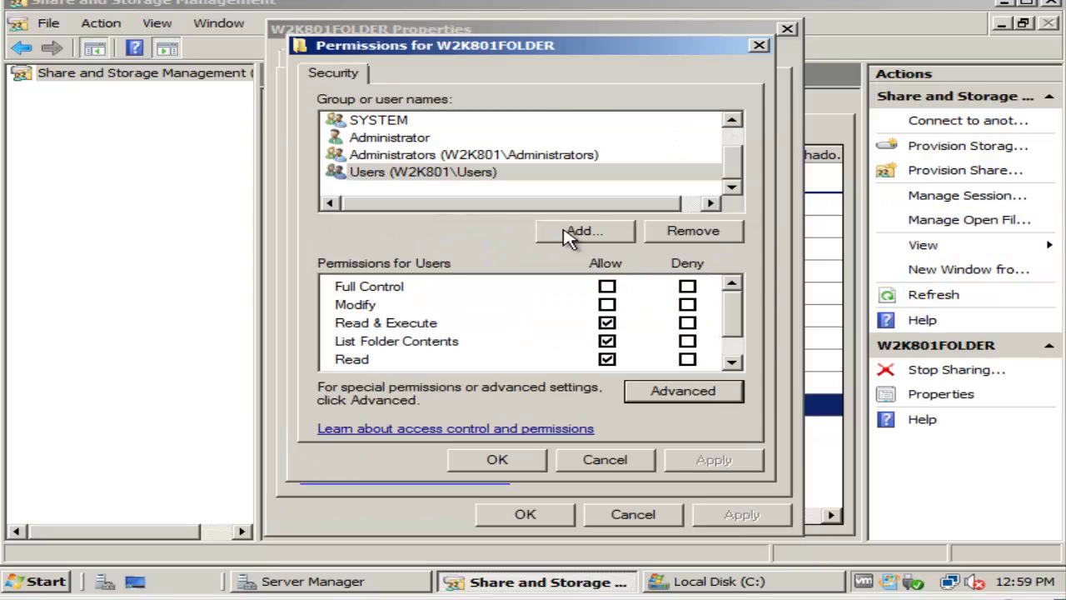
- Remove the Users (W2K801\Users) and Everyone groups from the NTFS permissions of W2K801FOLDER
{"action": "left_click", "coordinate": [506, 175]}
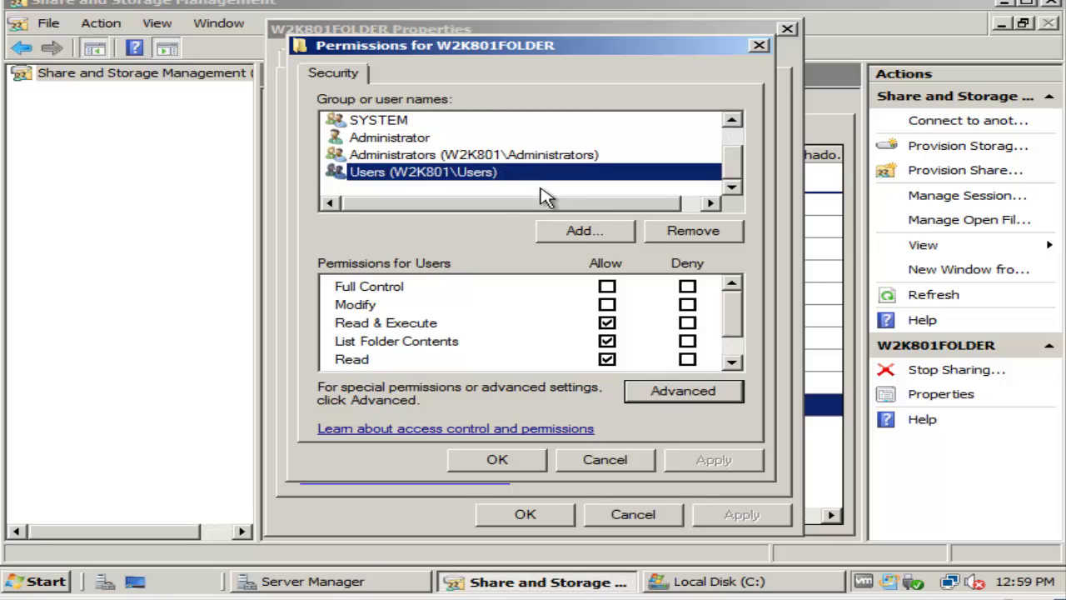
{"action": "left_click", "coordinate": [677, 236]}
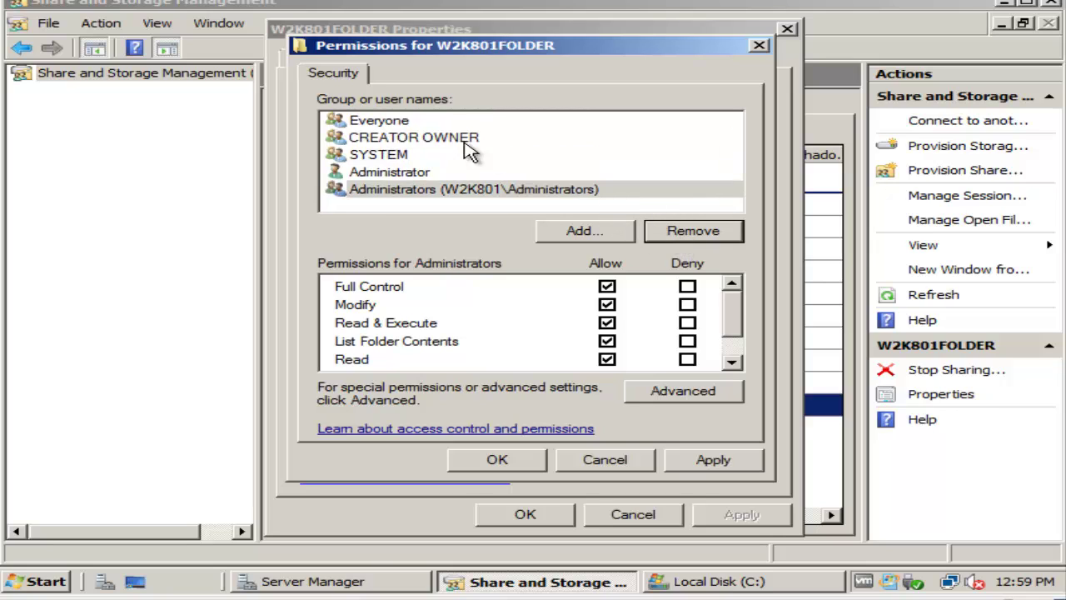
{"action": "left_click", "coordinate": [399, 122]}
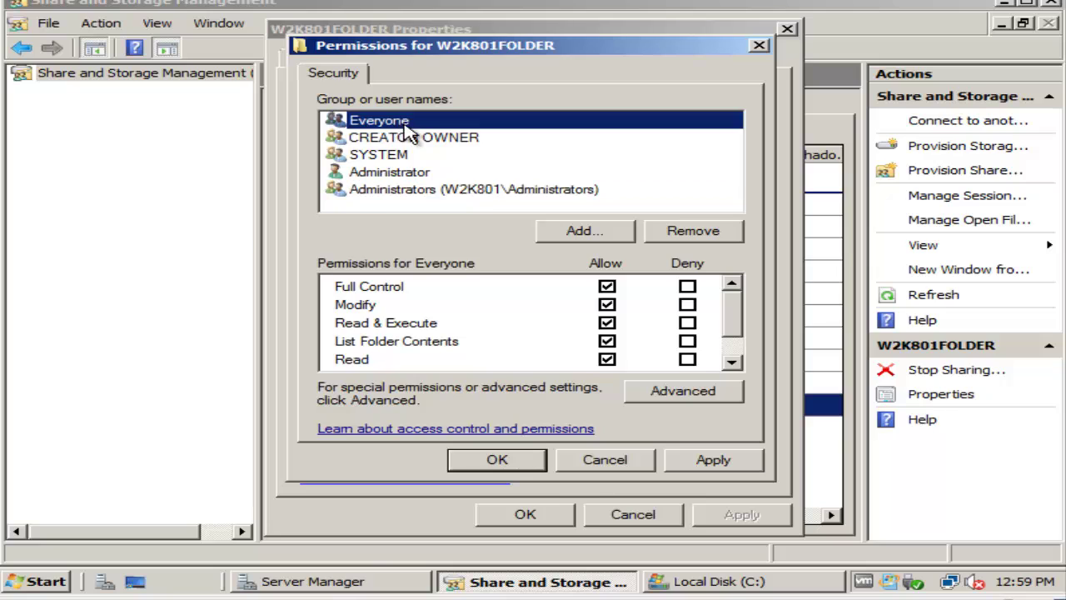
{"action": "left_click", "coordinate": [692, 236]}
- Add the domain groups GROUP1LAB6 and GROUP2LAB6 to the NTFS permissions of W2K801FOLDER
{"action": "left_click", "coordinate": [595, 238]}
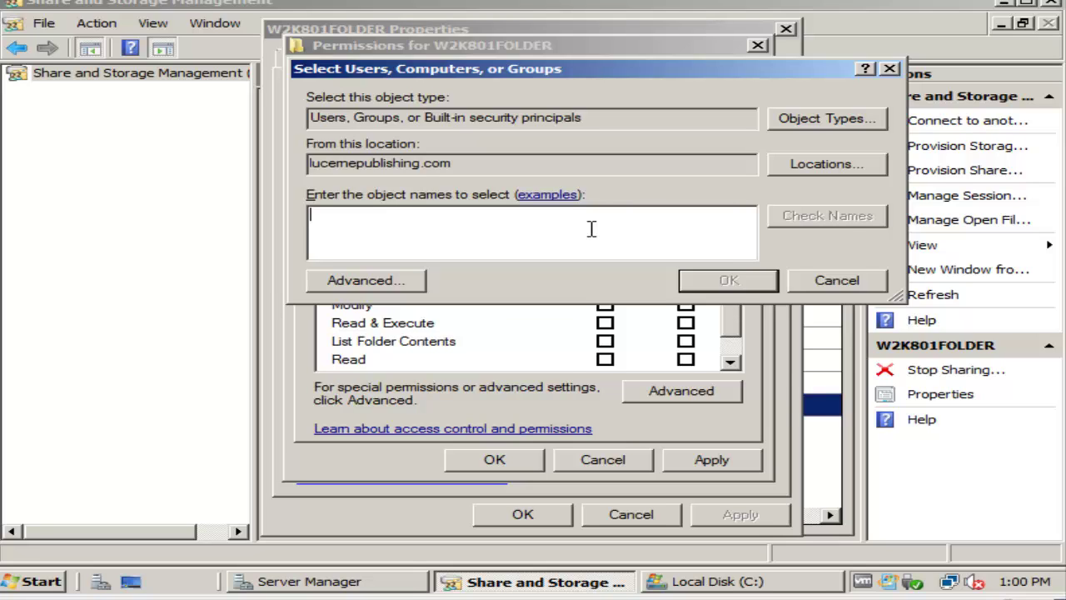
{"action": "type", "text": "GROUP1LAB6"}
{"action": "left_click", "coordinate": [827, 215]}
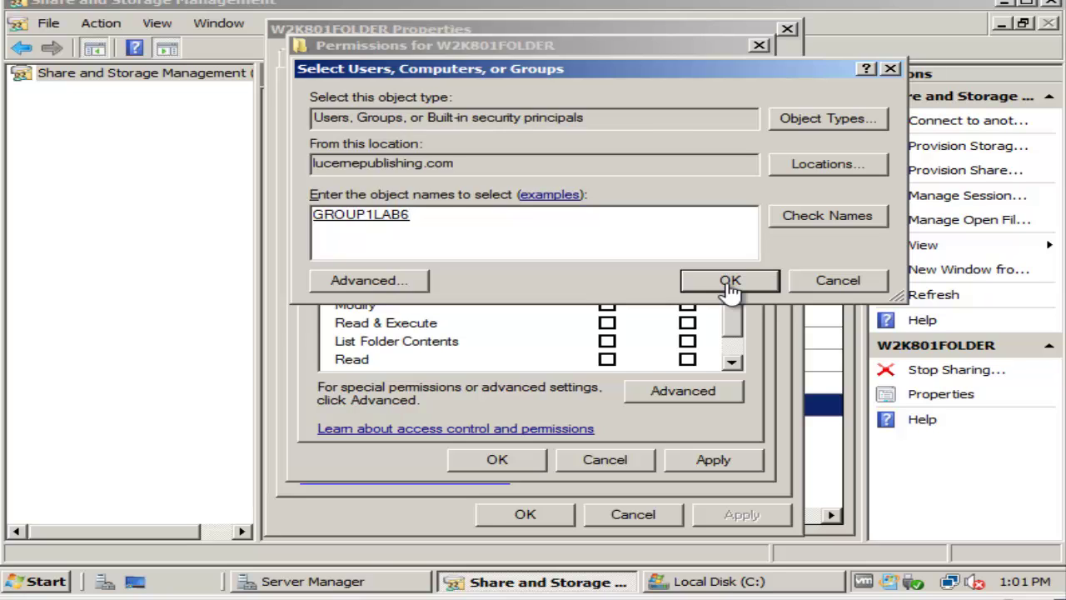
{"action": "left_click", "coordinate": [730, 281]}
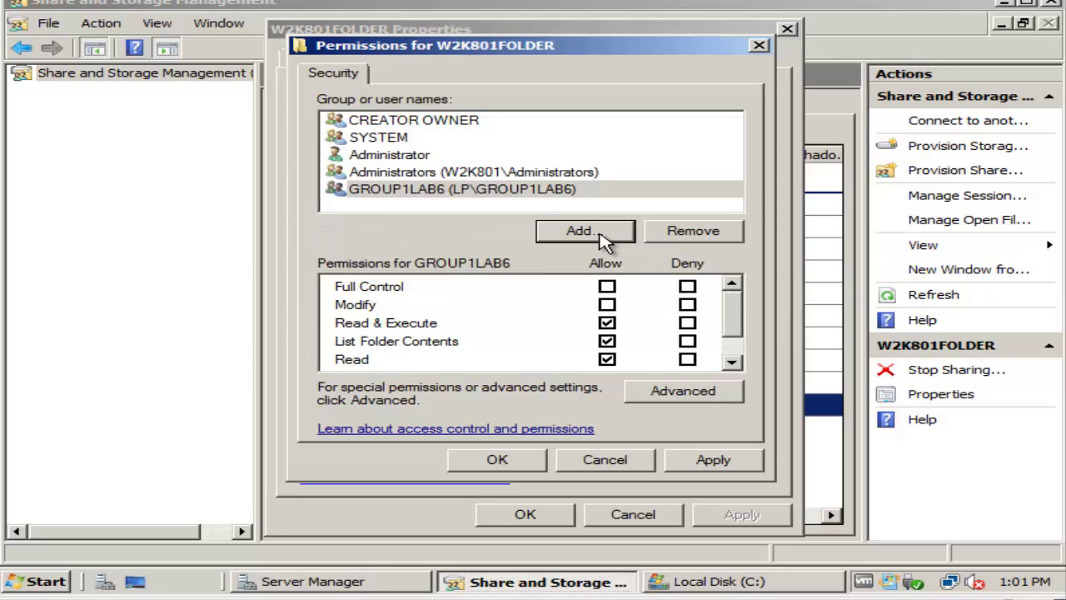
{"action": "left_click", "coordinate": [602, 233]}
{"action": "type", "text": "G"}
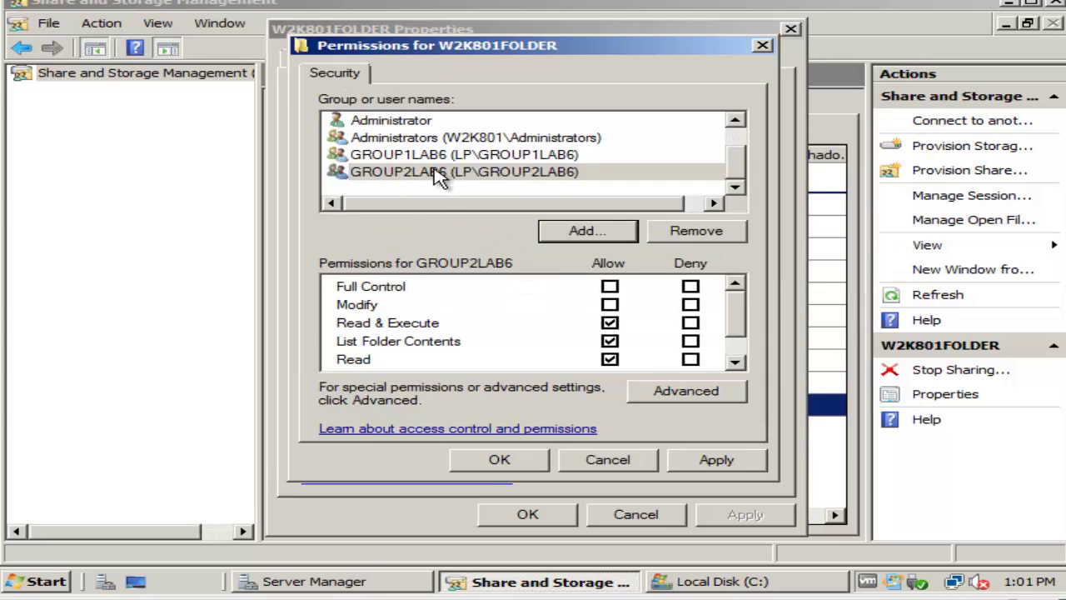
- Check the permissions of GROUP1LAB6, allow Modify for GROUP2LAB6, and apply the W2K801FOLDER permissions
{"action": "left_click", "coordinate": [444, 158]}
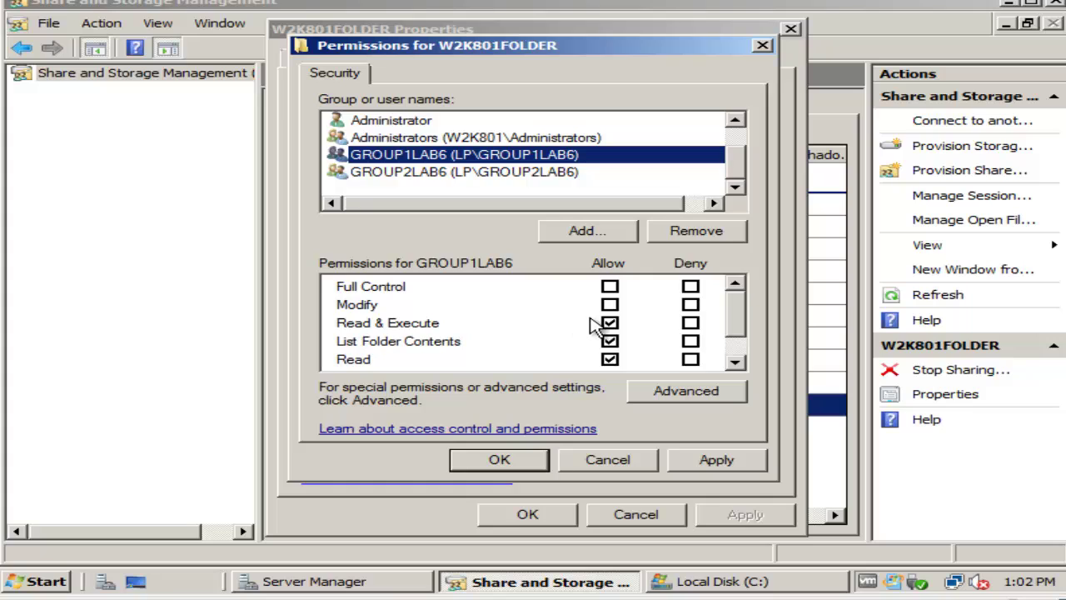
{"action": "left_click", "coordinate": [736, 363]}
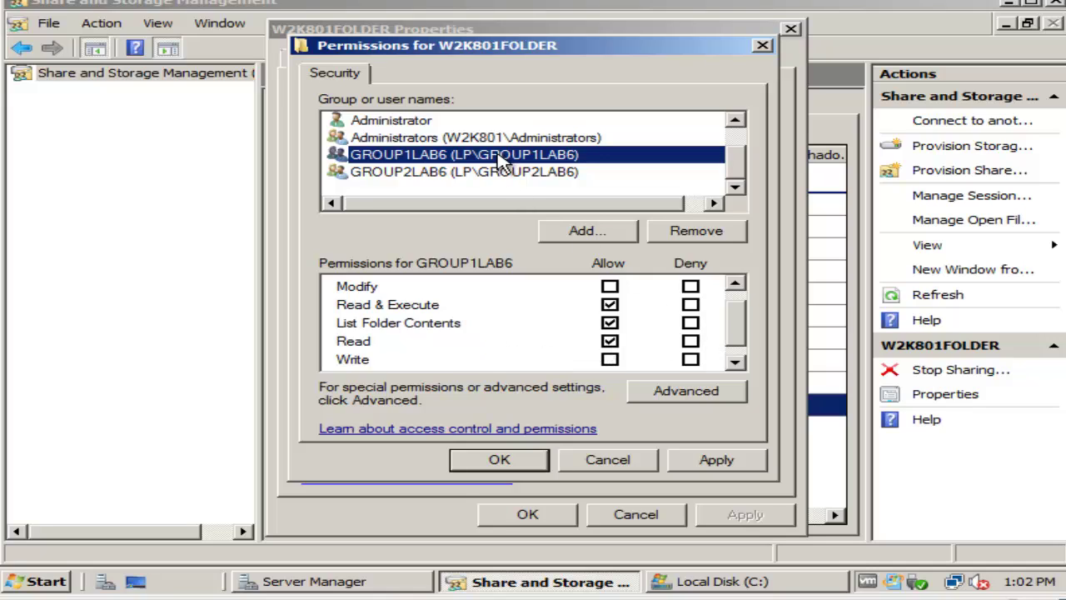
{"action": "left_click", "coordinate": [518, 175]}
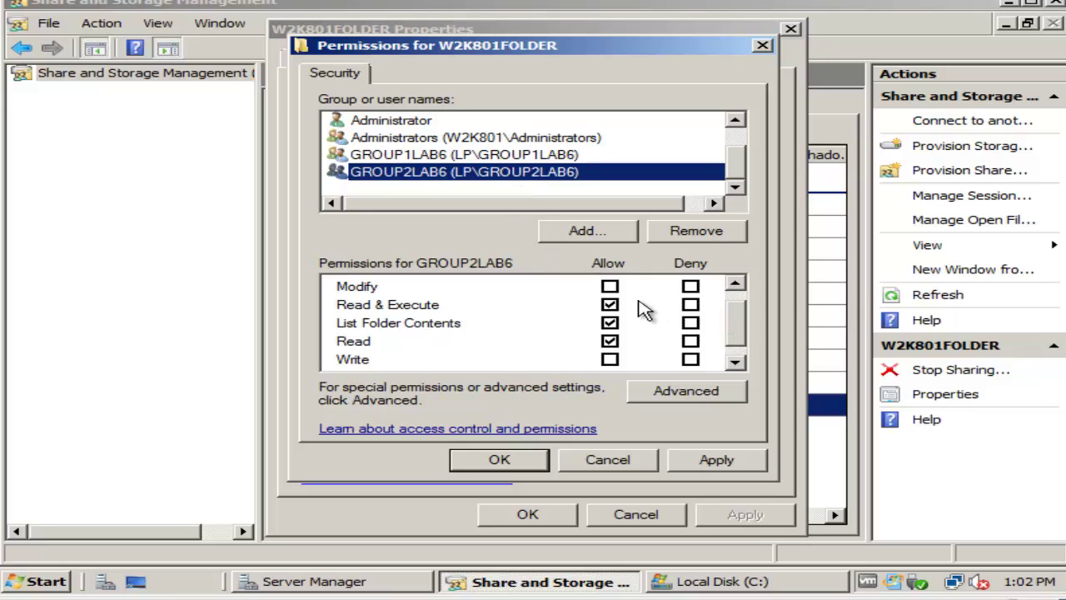
{"action": "left_click", "coordinate": [611, 287]}
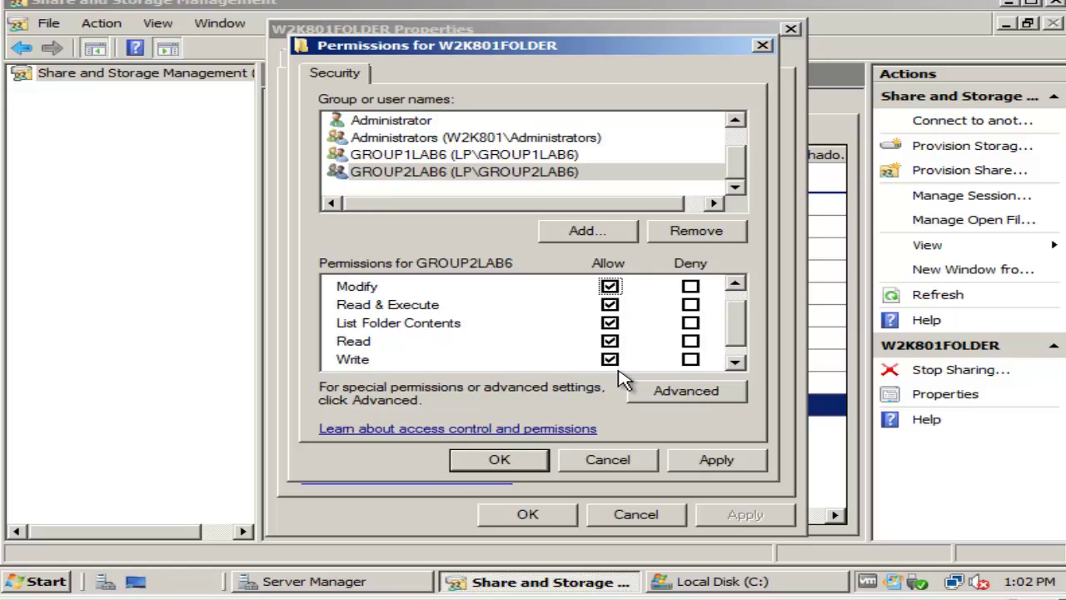
{"action": "left_click", "coordinate": [736, 364]}
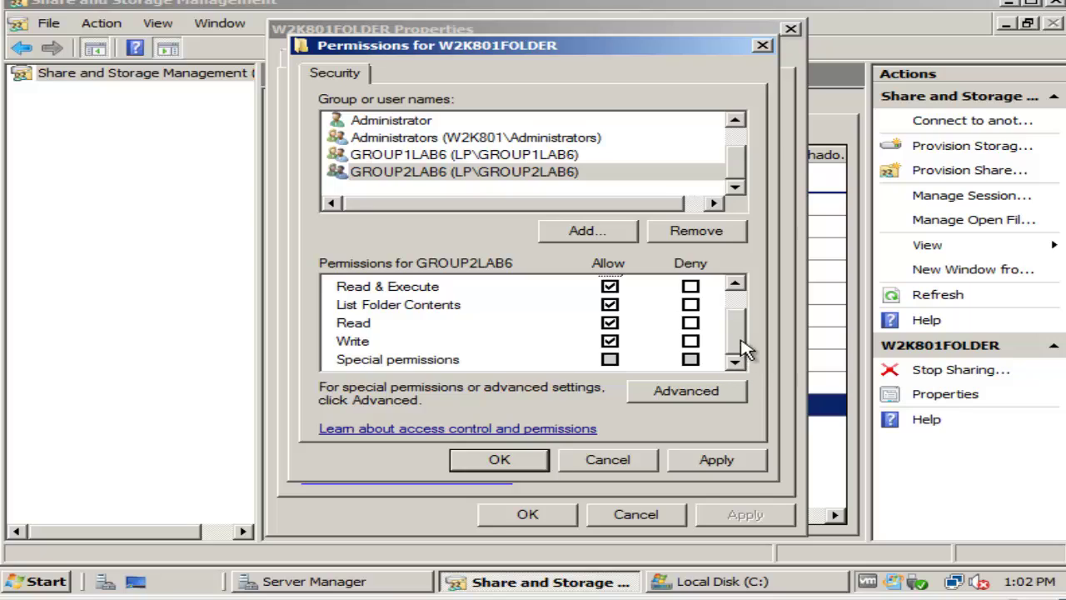
{"action": "left_click", "coordinate": [738, 284]}
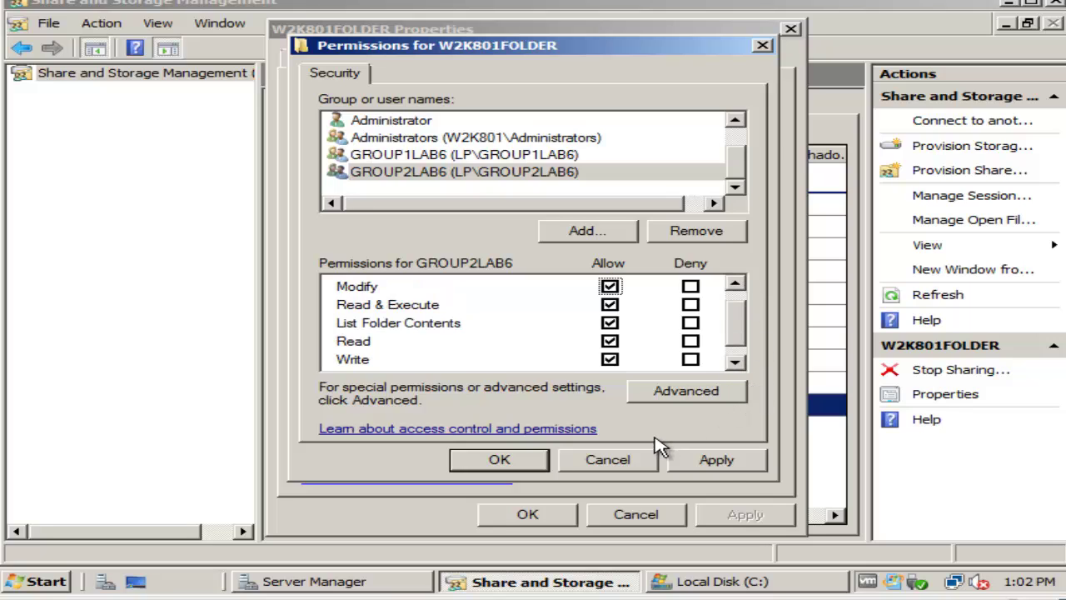
{"action": "left_click", "coordinate": [715, 465]}
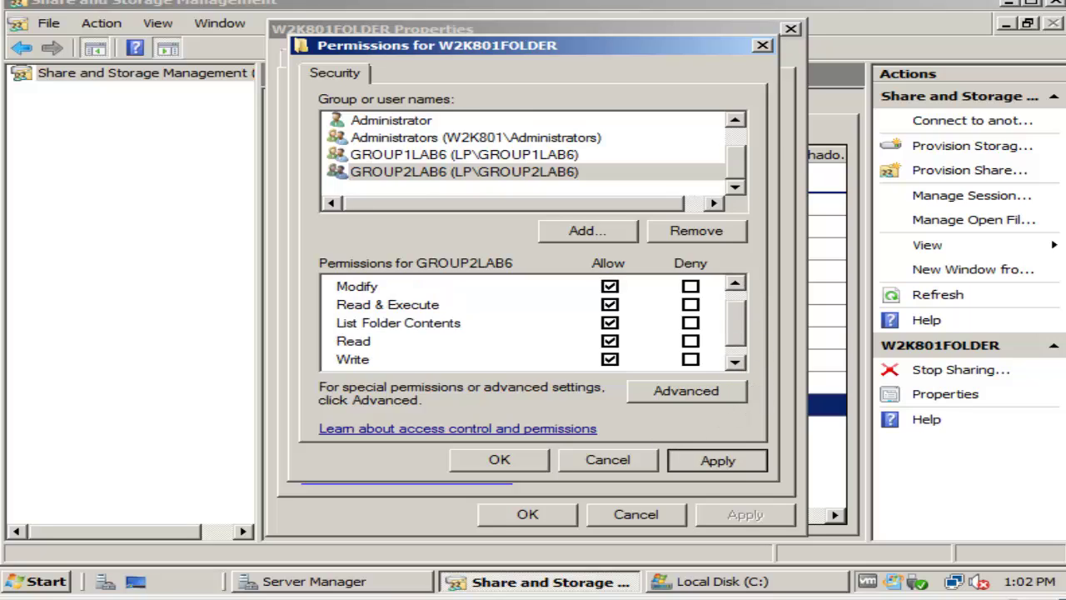
{"action": "left_click", "coordinate": [500, 460]}
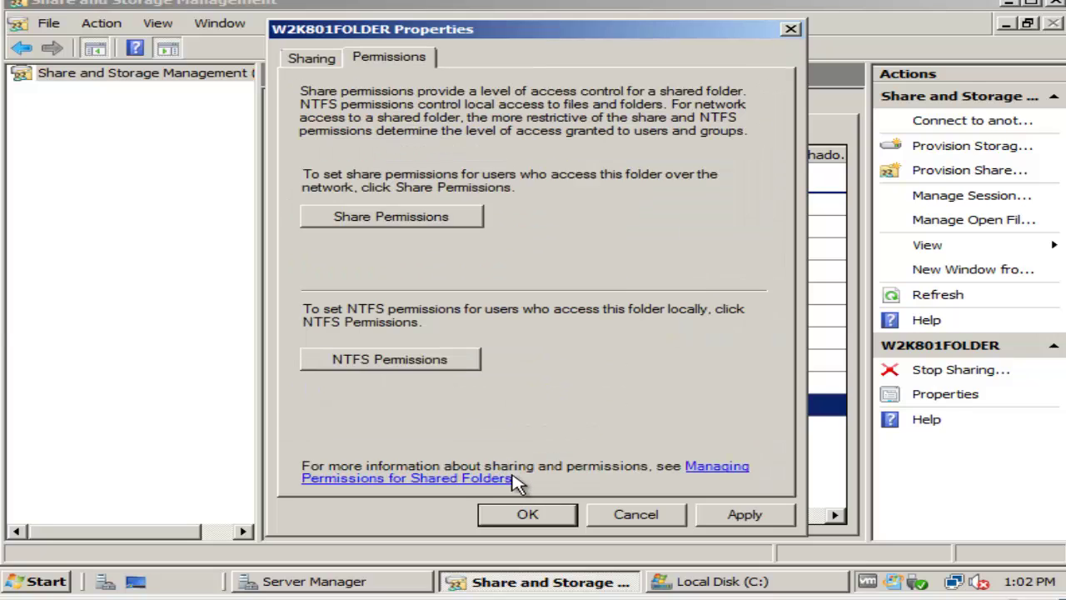
{"action": "left_click", "coordinate": [526, 513]}
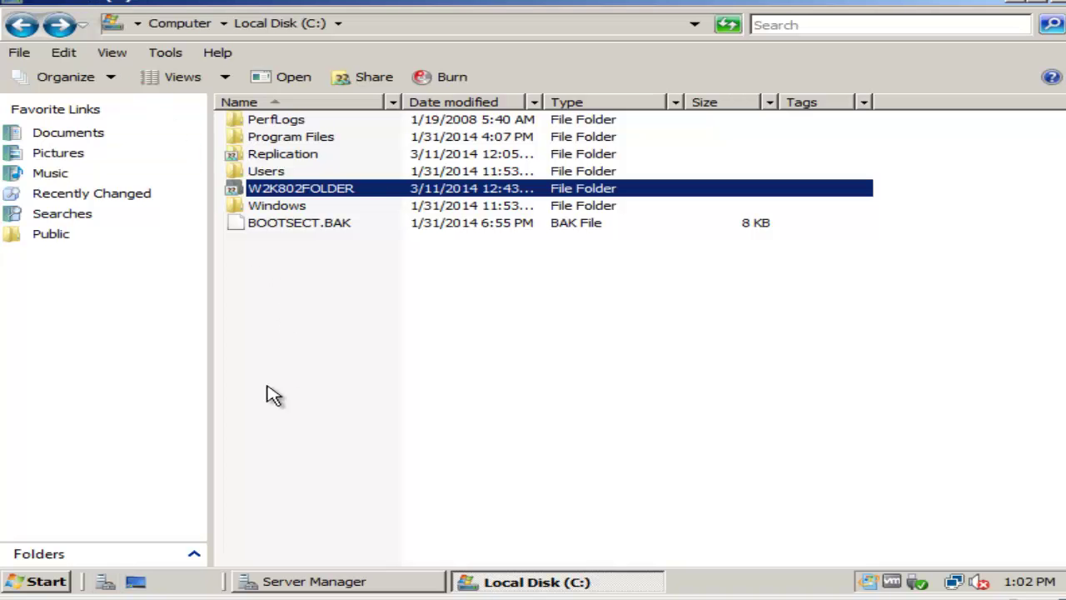
- On the W2K802 server, open the NTFS permissions of the W2K802FOLDER share in Share and Storage Management
{"action": "left_click", "coordinate": [57, 584]}
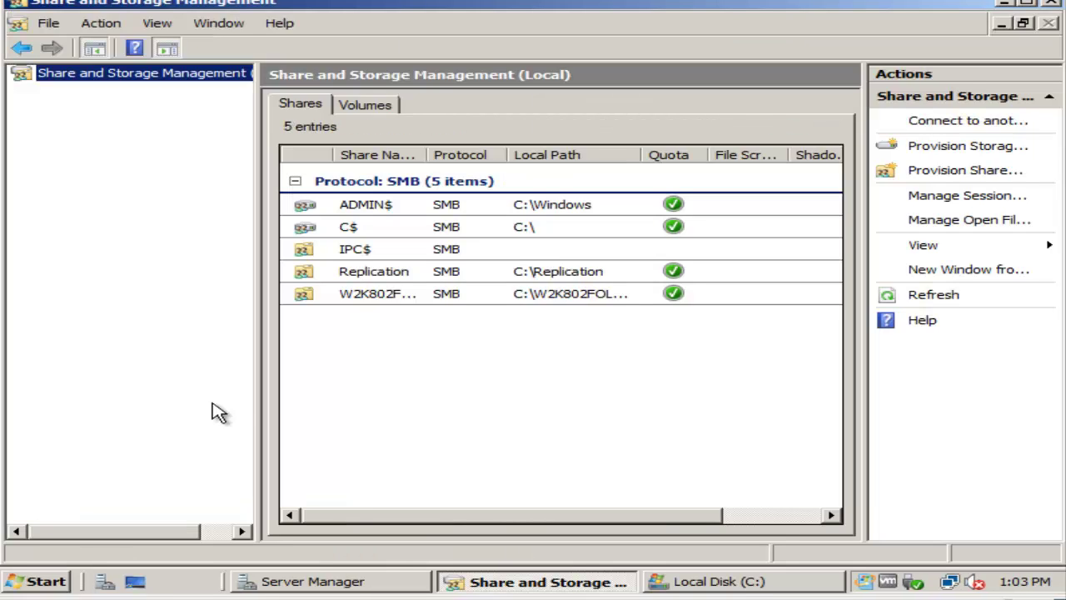
{"action": "left_click", "coordinate": [381, 305]}
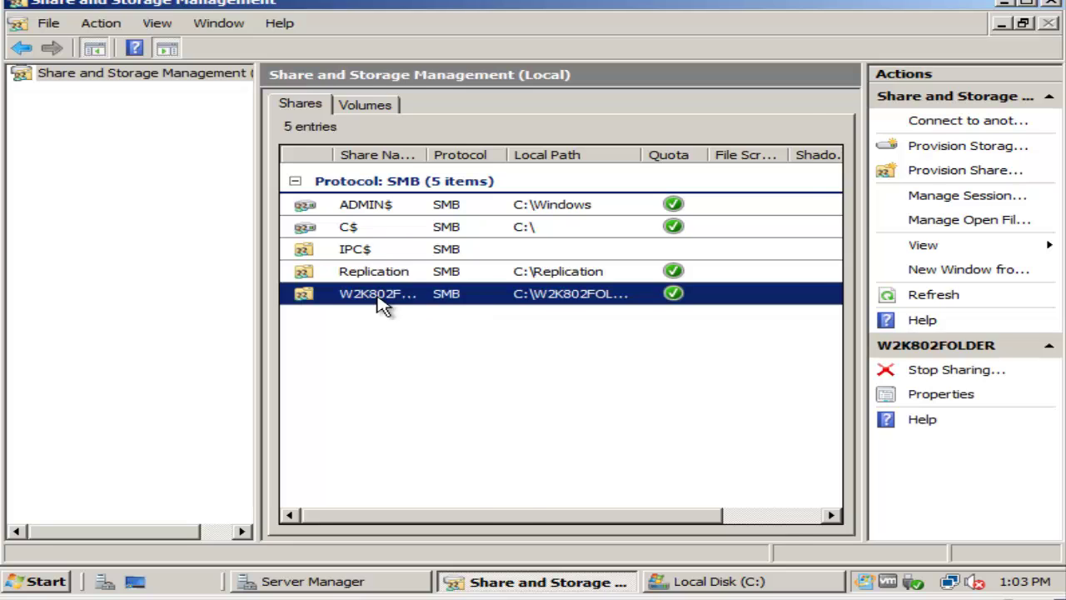
{"action": "double_click", "coordinate": [381, 305]}
{"action": "left_click", "coordinate": [371, 59]}
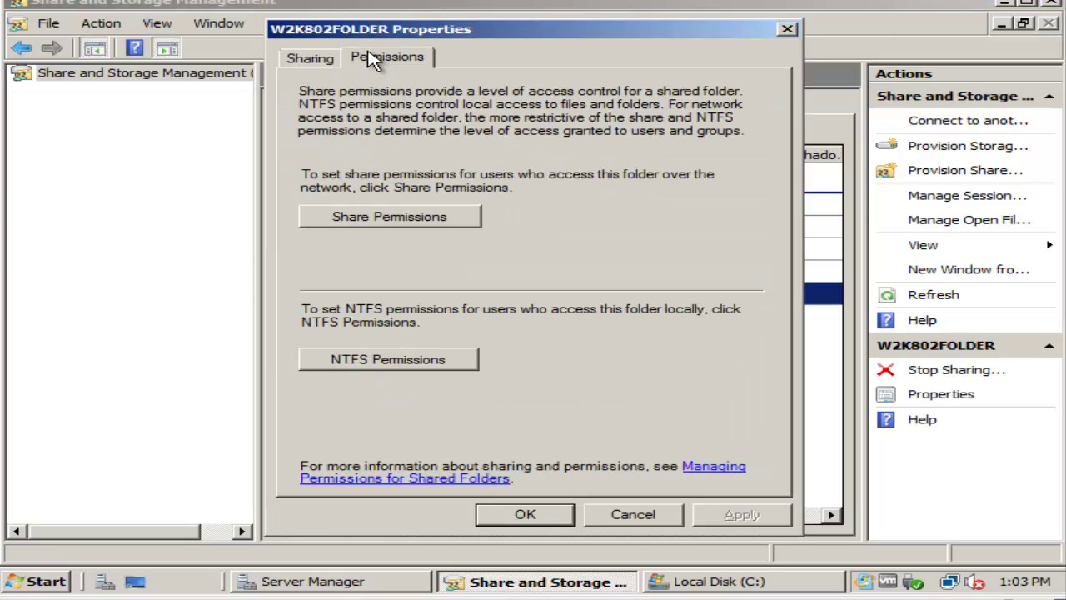
{"action": "left_click", "coordinate": [420, 367]}
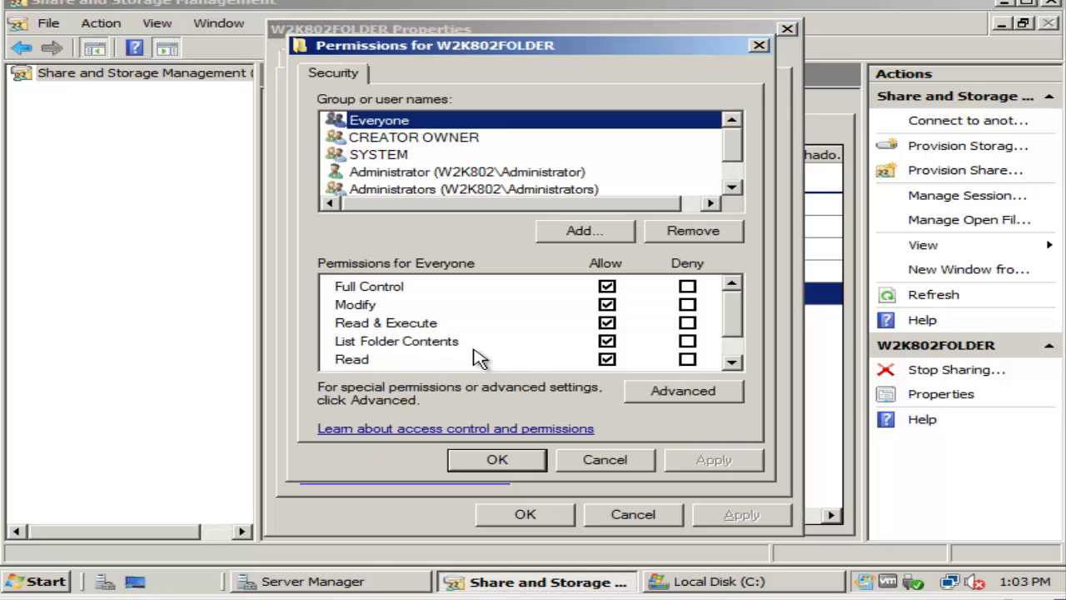
{"action": "left_click", "coordinate": [733, 187]}
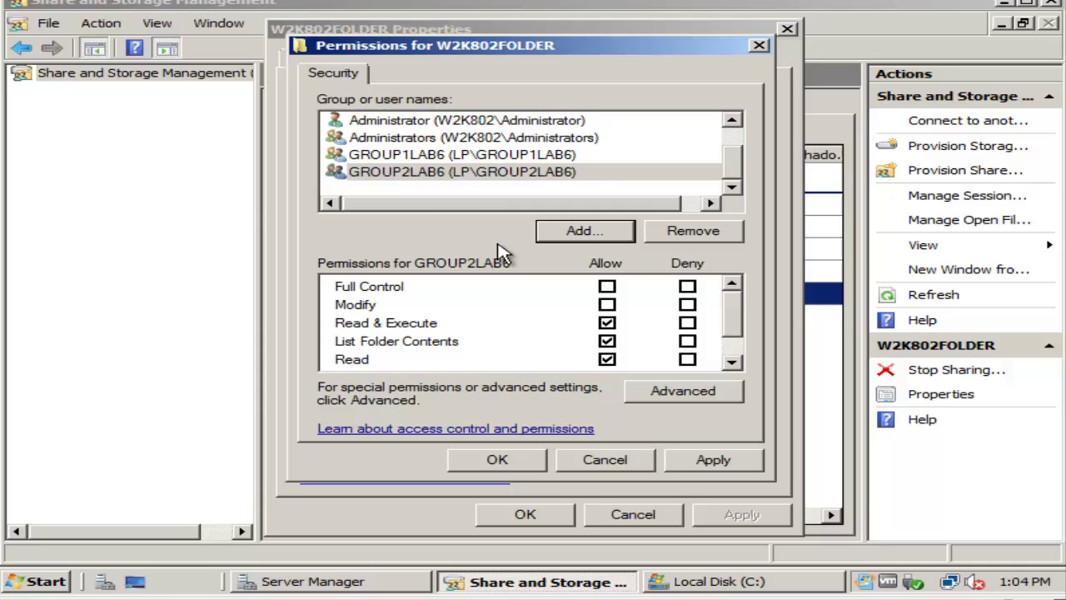
- Allow Modify on W2K802FOLDER for GROUP1LAB6, check the permissions of GROUP2LAB6, and confirm the NTFS permissions
{"action": "left_click", "coordinate": [462, 157]}
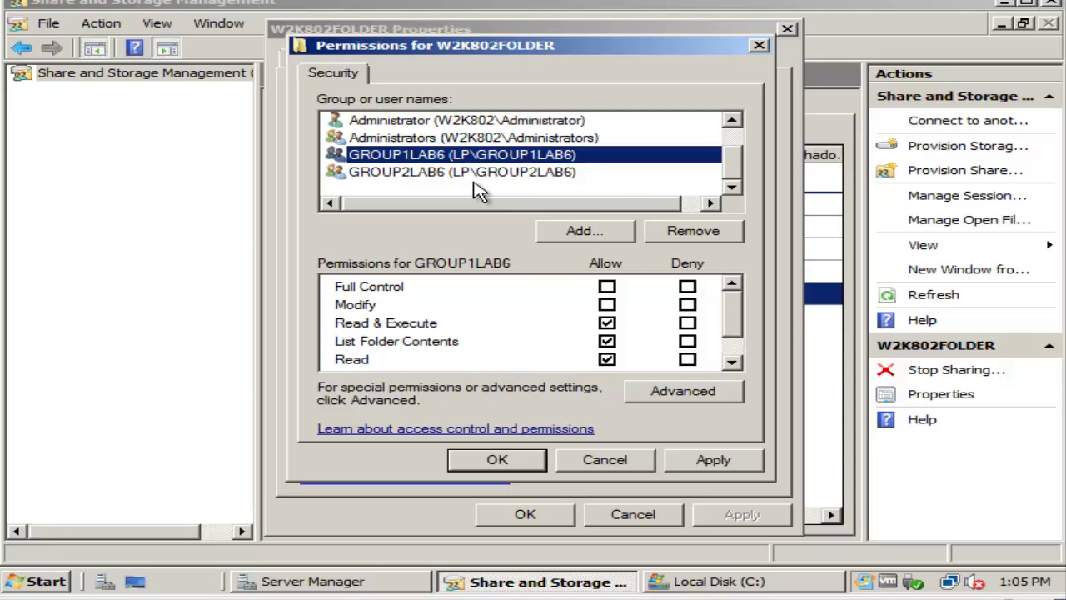
{"action": "left_click", "coordinate": [608, 305]}
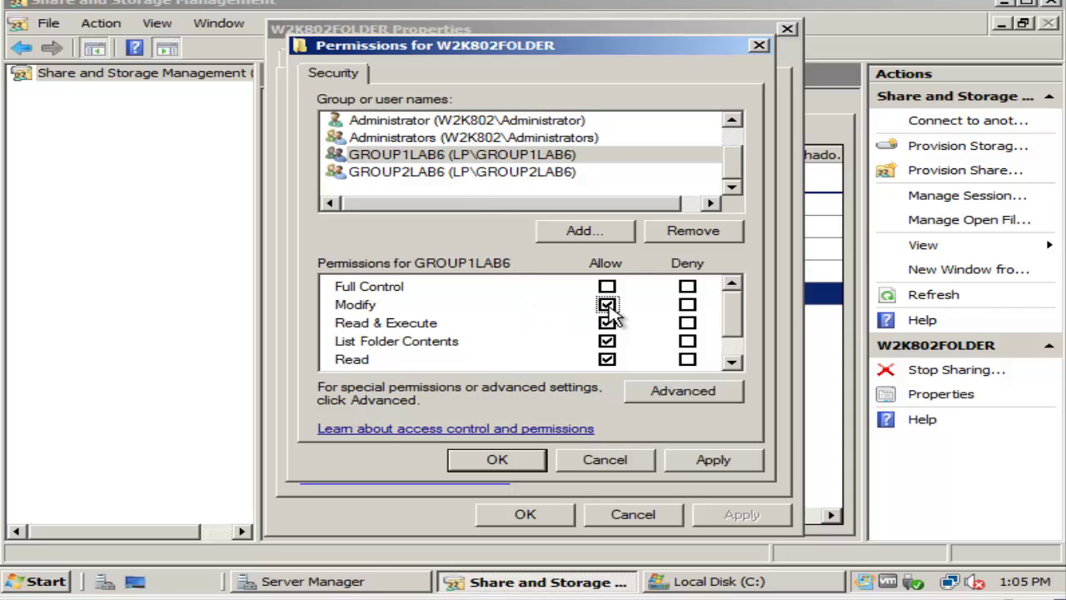
{"action": "left_click", "coordinate": [731, 361]}
{"action": "left_click", "coordinate": [731, 362]}
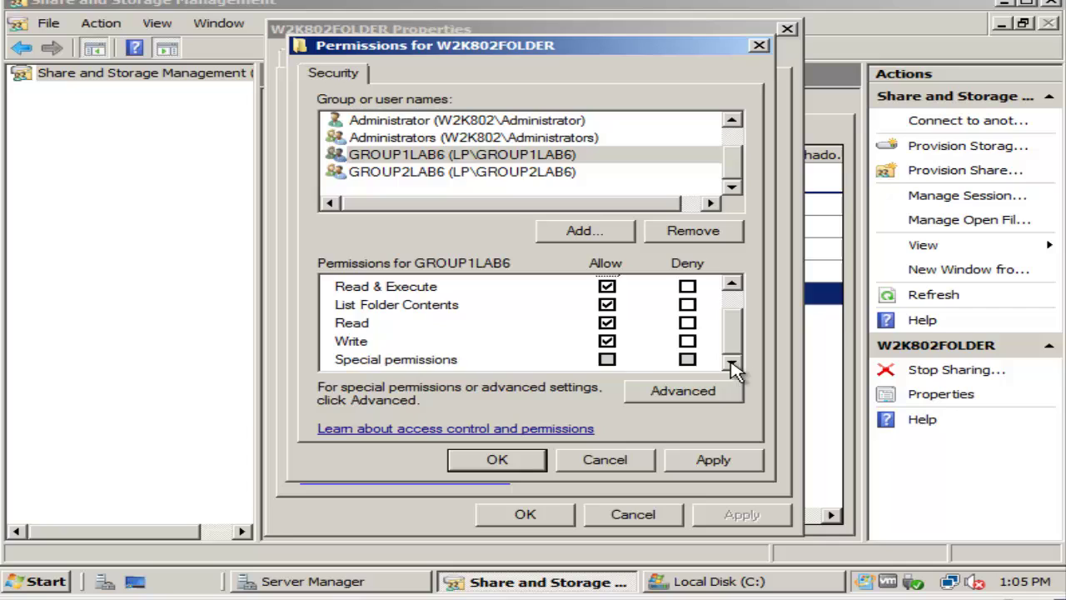
{"action": "left_click", "coordinate": [504, 177]}
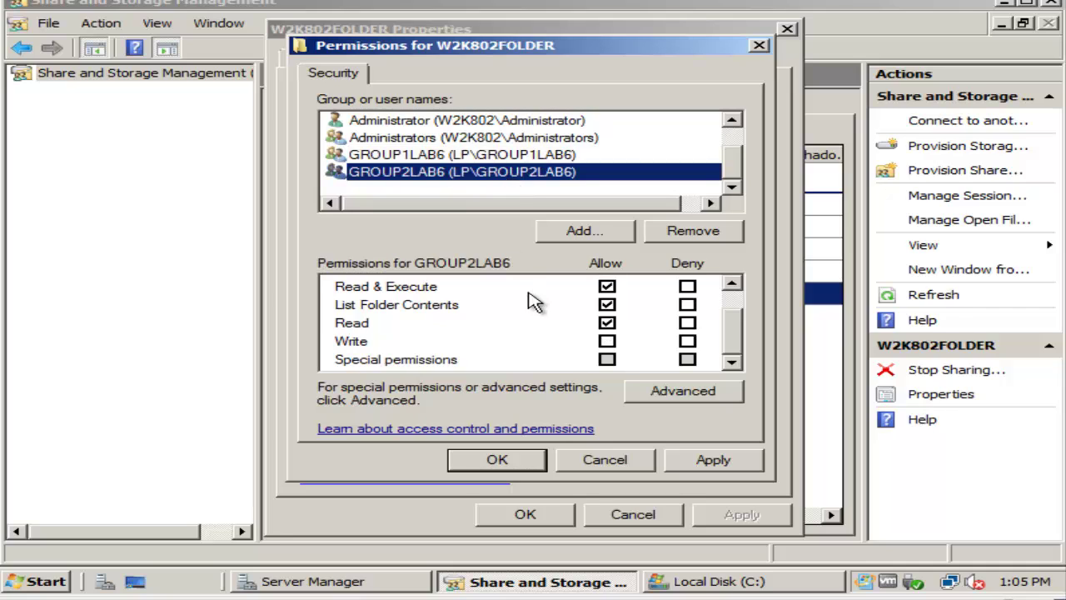
{"action": "left_click", "coordinate": [731, 285]}
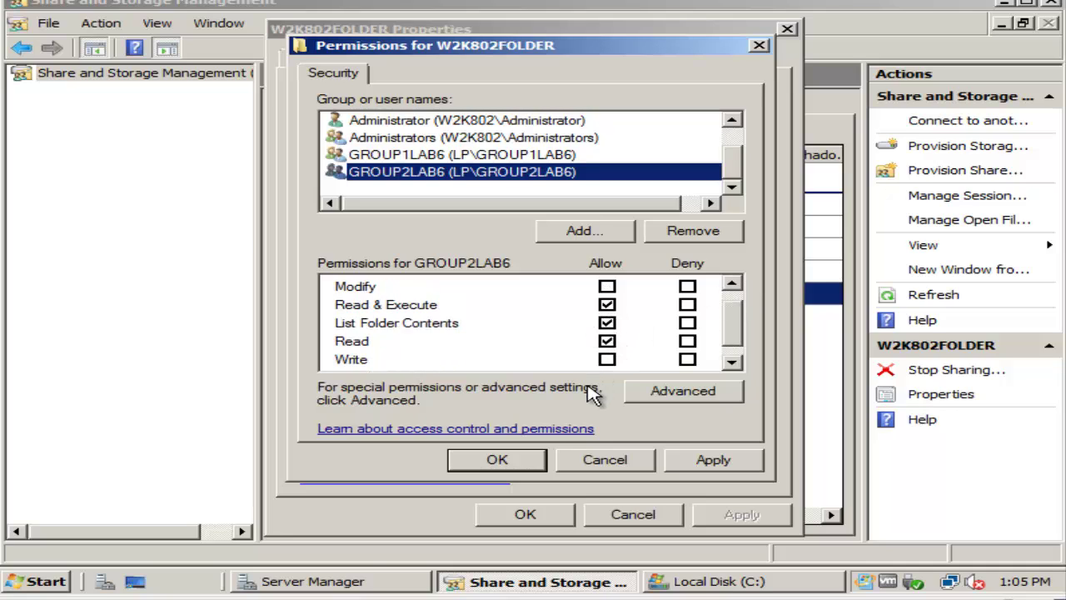
{"action": "left_click", "coordinate": [513, 465]}
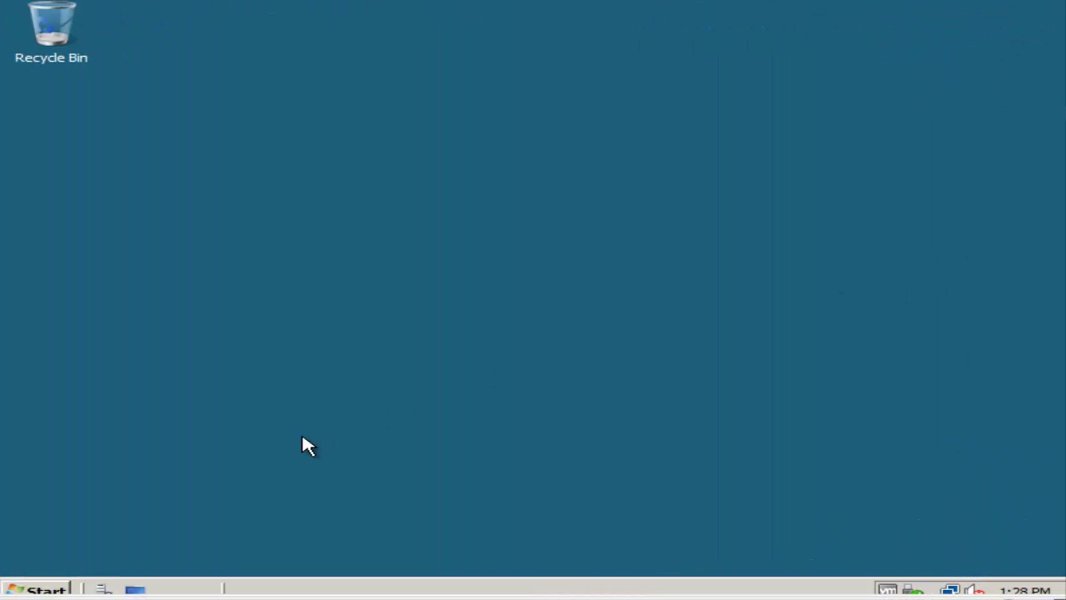
- Open the w2k802folder share on \\W2K802 from the first lab user's desktop
{"action": "left_click", "coordinate": [53, 591]}
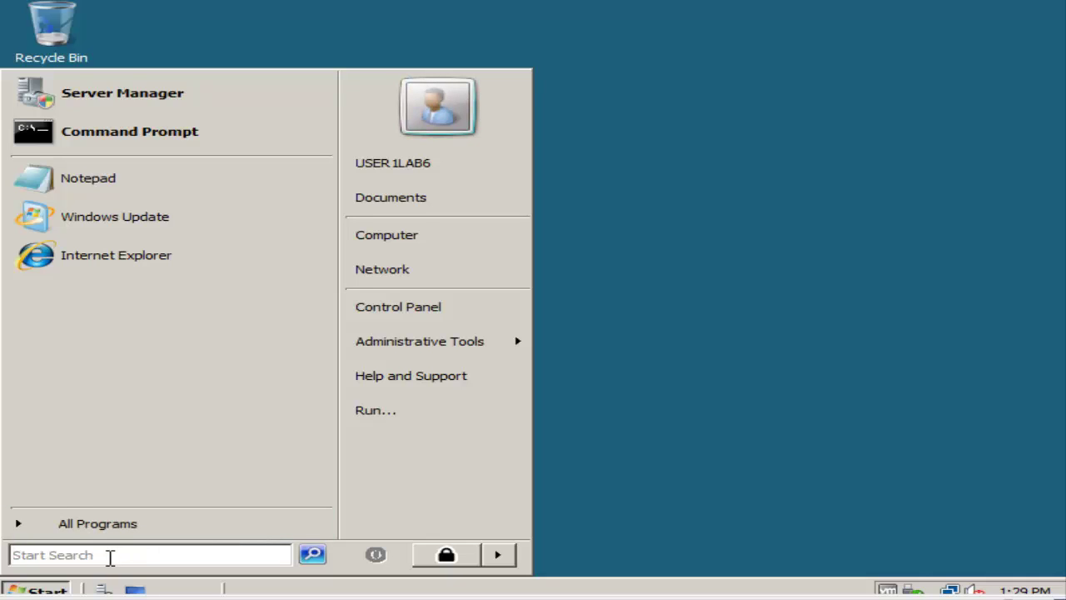
{"action": "type", "text": "\\\\W"}
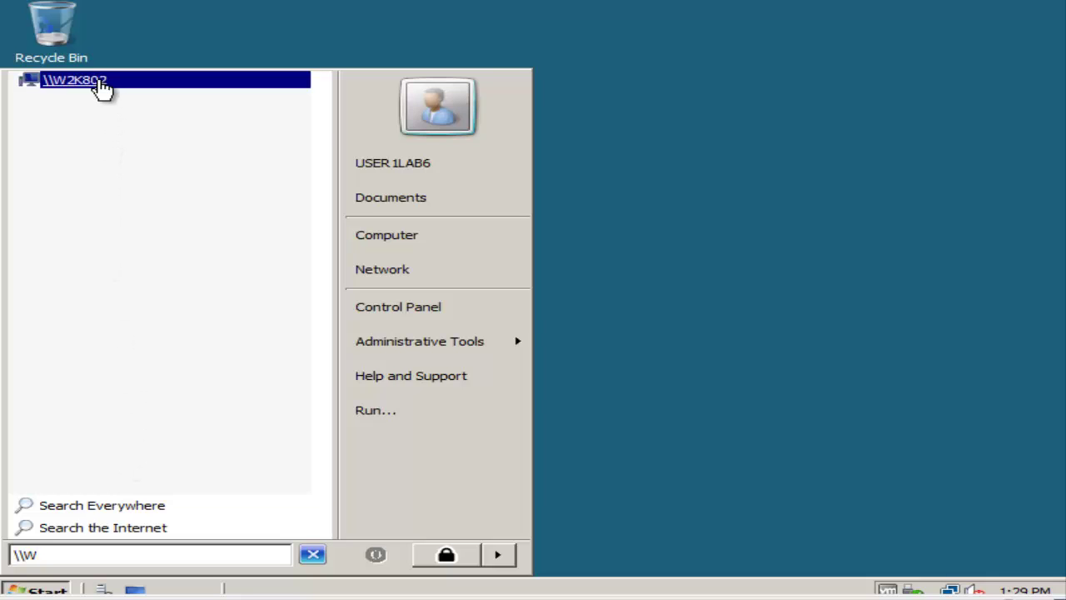
{"action": "left_click", "coordinate": [99, 84]}
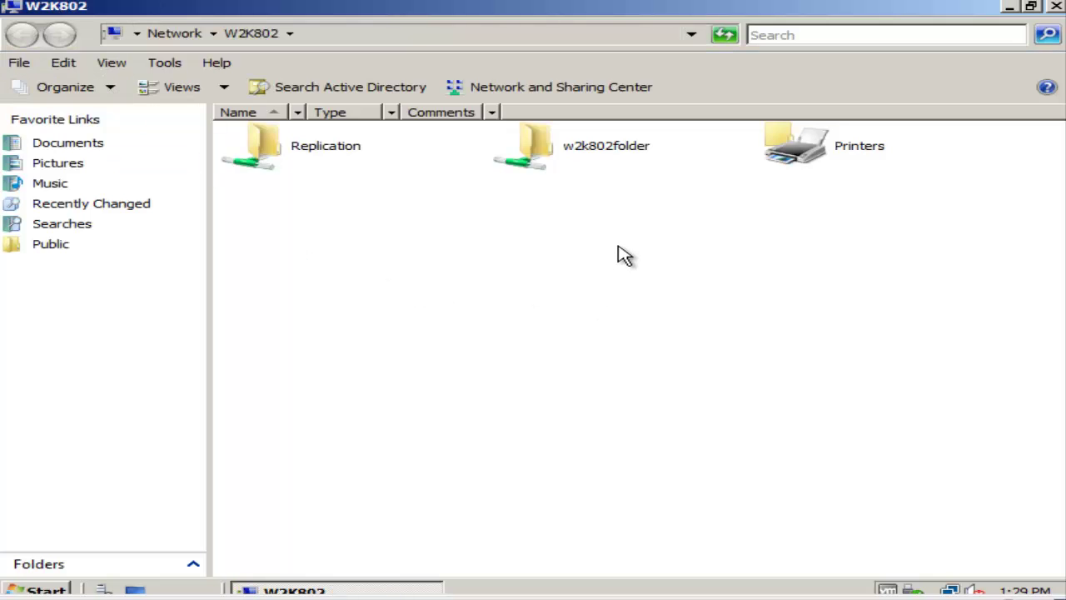
{"action": "double_click", "coordinate": [613, 159]}
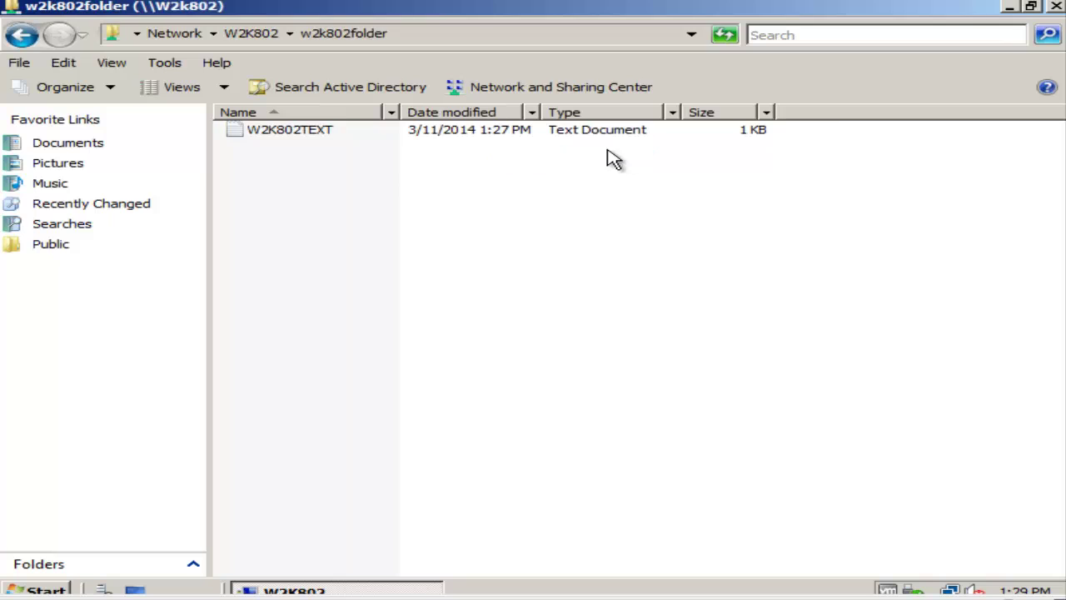
- Append "GROUP 1 WILL MODIFY" to the text file W2K802TEXT in the shared folder and save it
{"action": "double_click", "coordinate": [319, 133]}
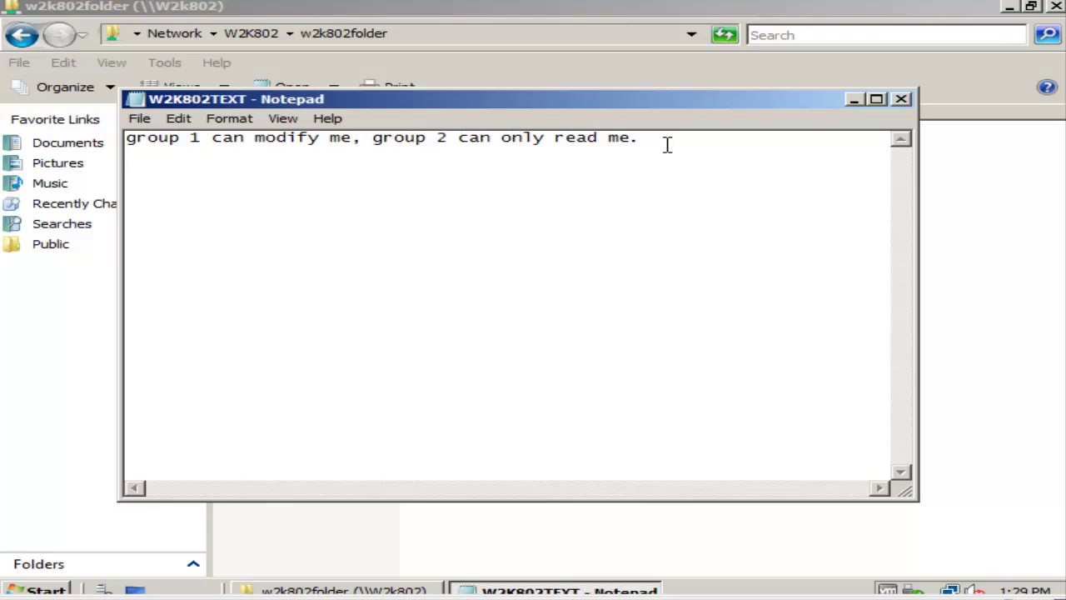
{"action": "type", "text": "GROUP 1 WILL MODIFY"}
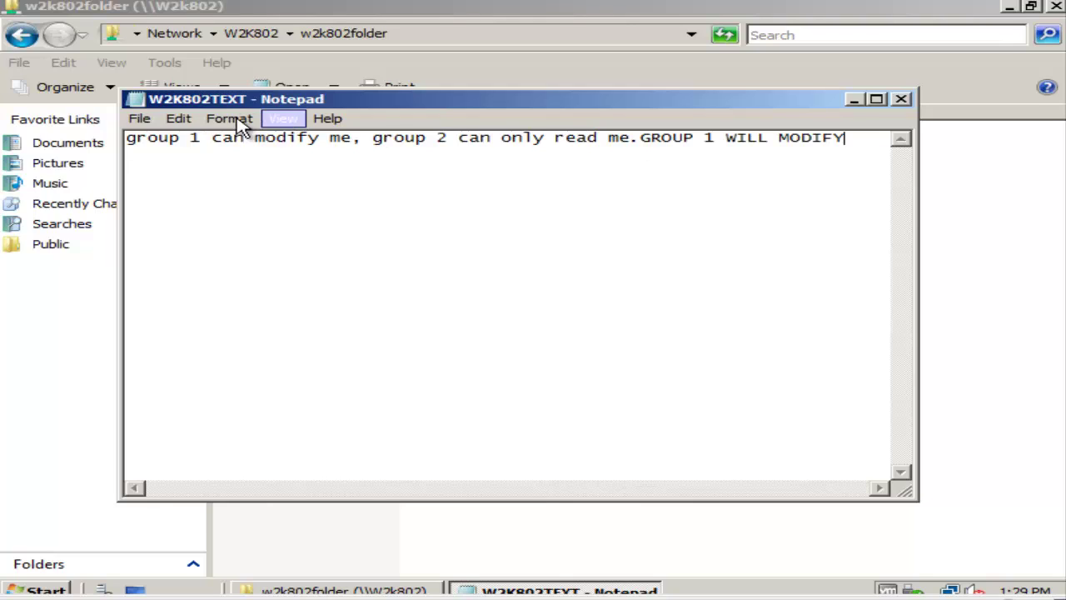
{"action": "left_click", "coordinate": [148, 118]}
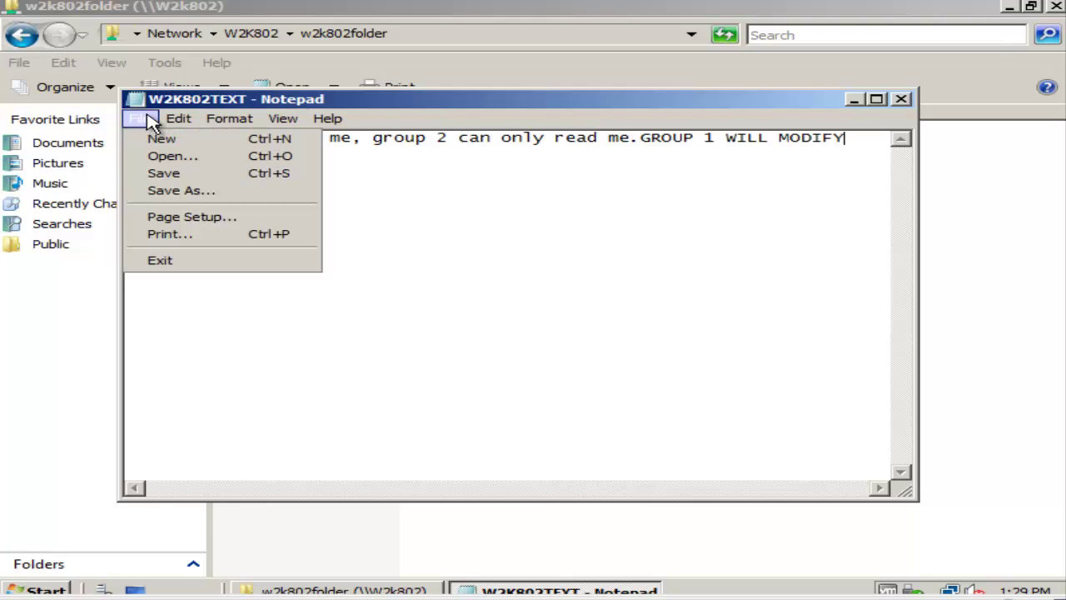
{"action": "left_click", "coordinate": [163, 172]}
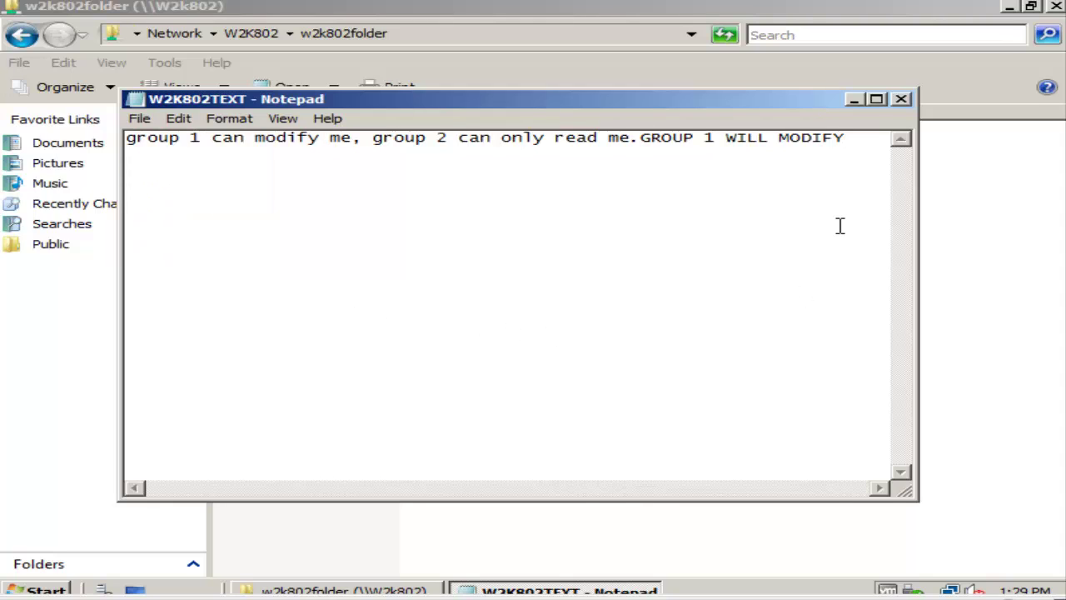
- Close the text file W2K802TEXT and open the W2K801FOLDER share on \\w2k801
{"action": "left_click", "coordinate": [904, 101]}
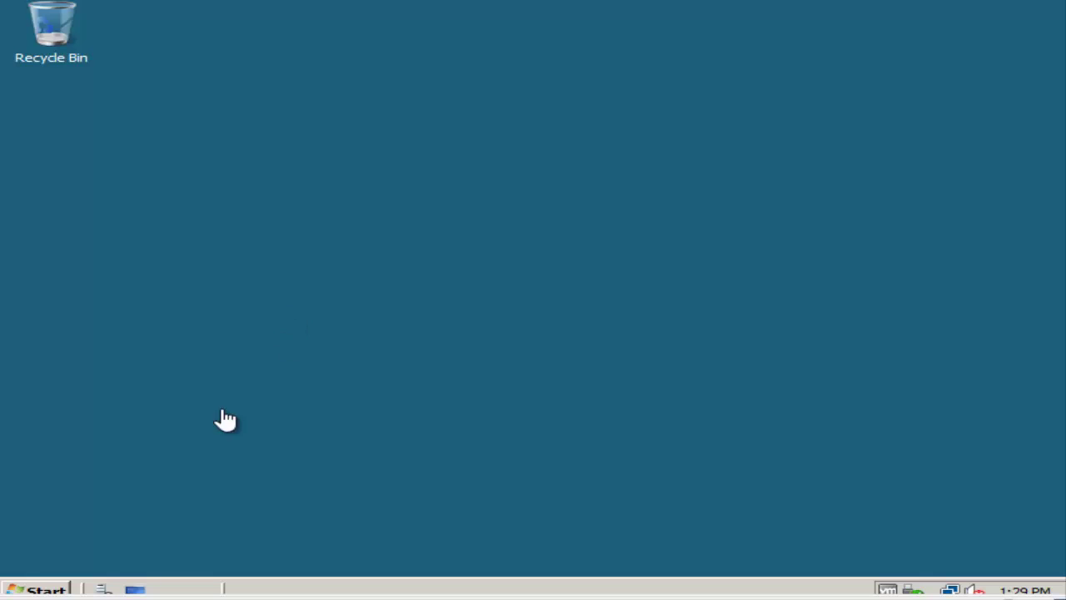
{"action": "left_click", "coordinate": [55, 592]}
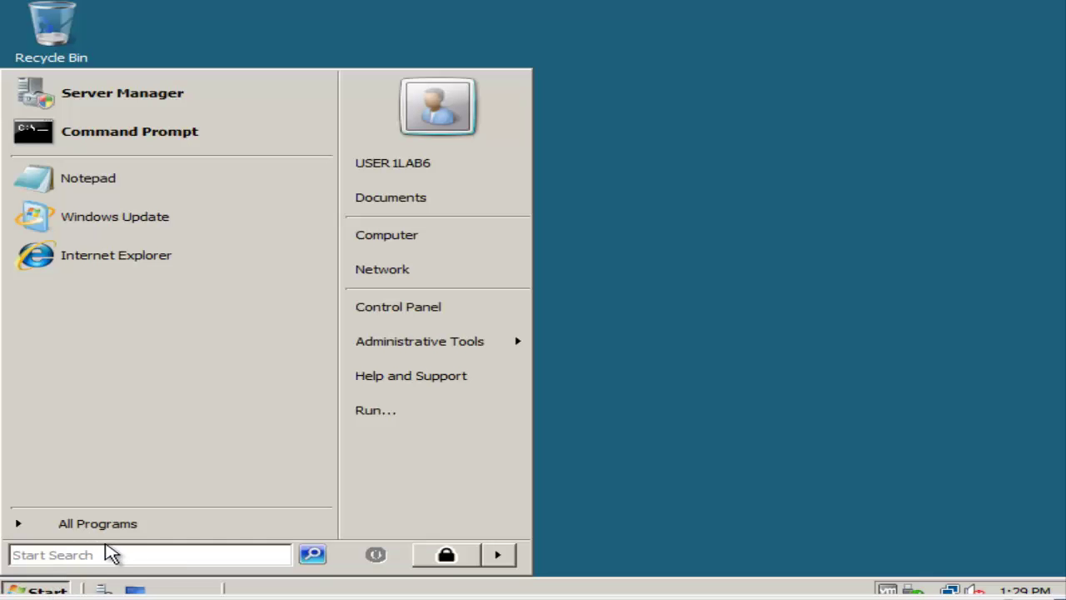
{"action": "left_click", "coordinate": [135, 534]}
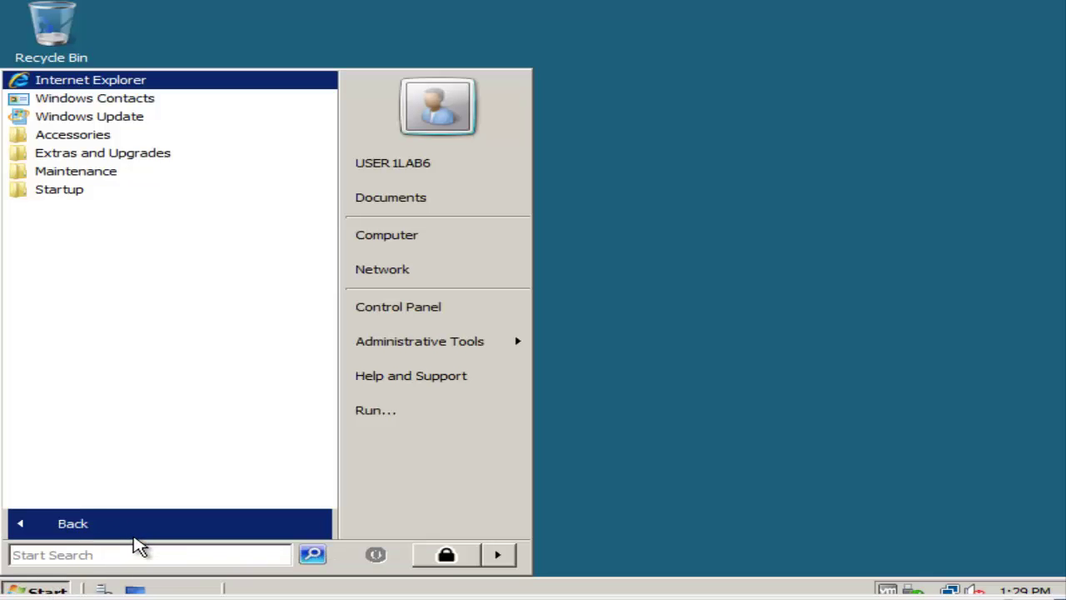
{"action": "type", "text": "\\\\"}
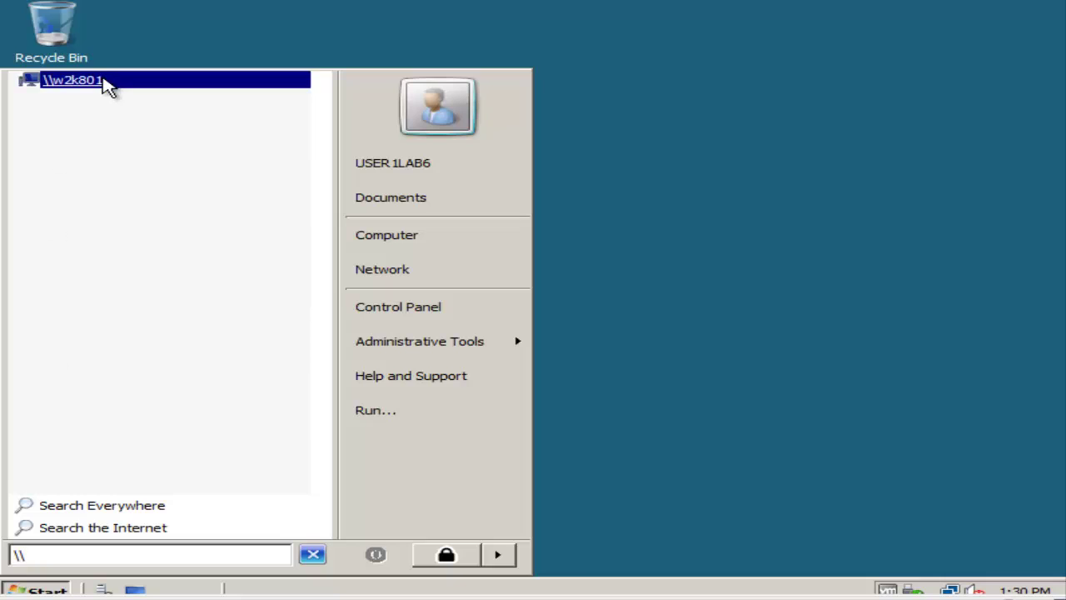
{"action": "left_click", "coordinate": [107, 86]}
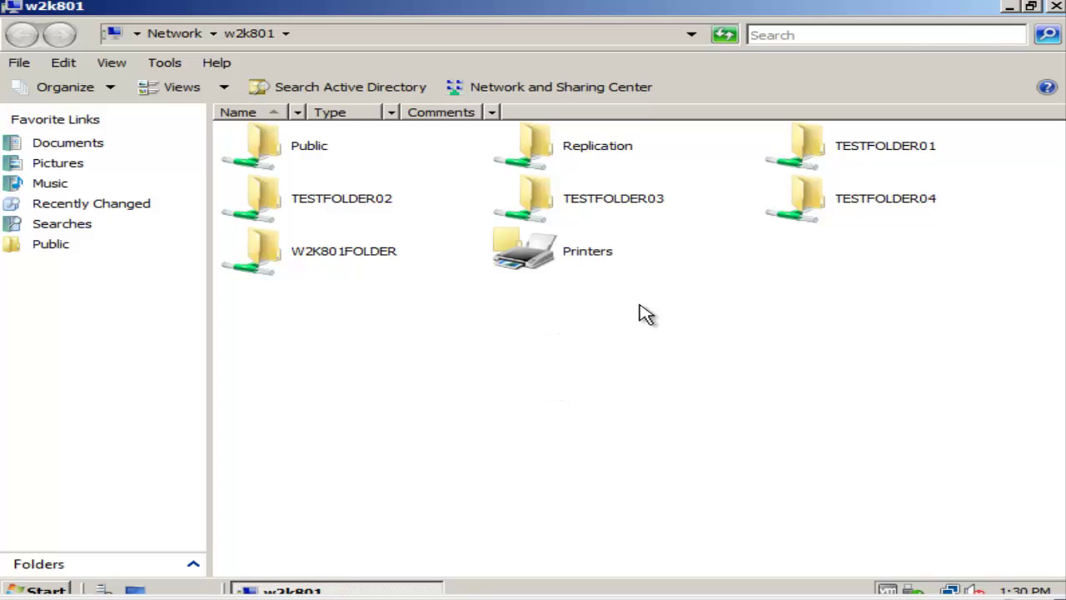
{"action": "double_click", "coordinate": [328, 259]}
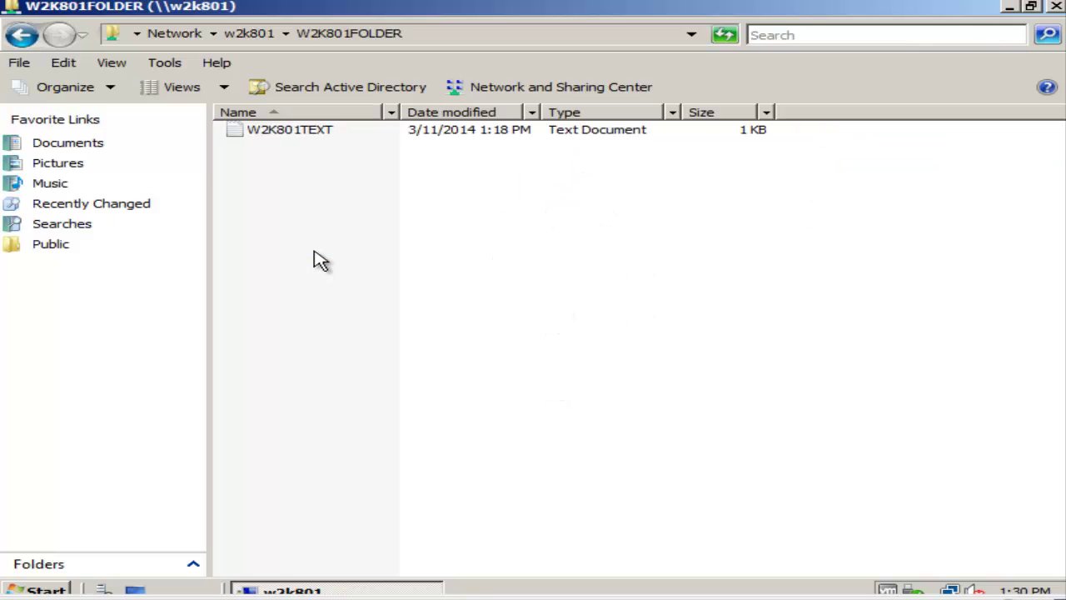
- Try to append "OH YEAH!" to the text file W2K801TEXT in W2K801FOLDER and save it as the first lab user
{"action": "double_click", "coordinate": [309, 134]}
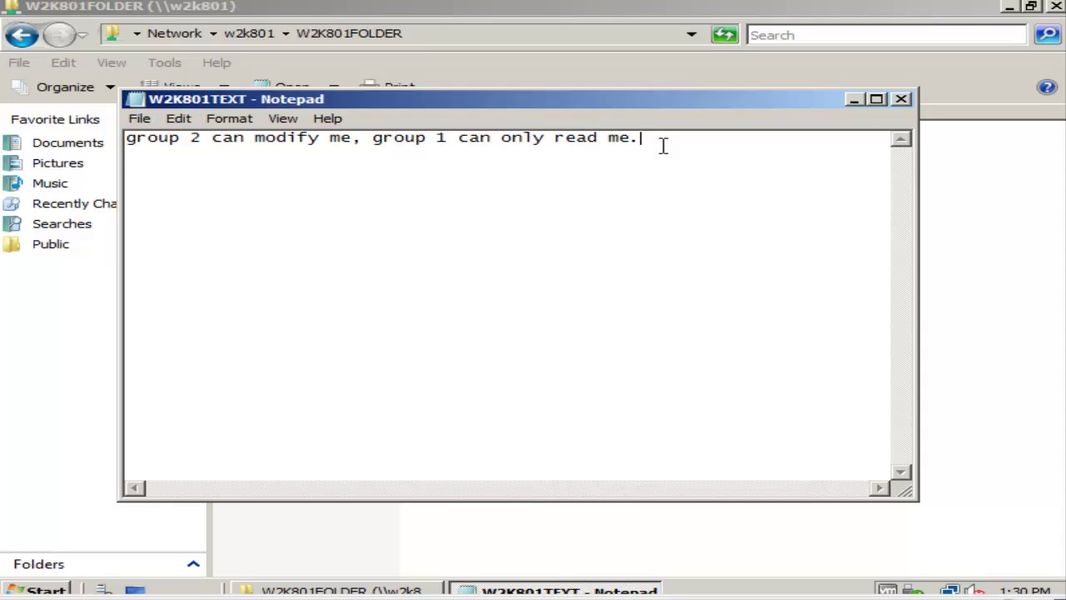
{"action": "type", "text": "OH YEAH!"}
{"action": "left_click", "coordinate": [143, 119]}
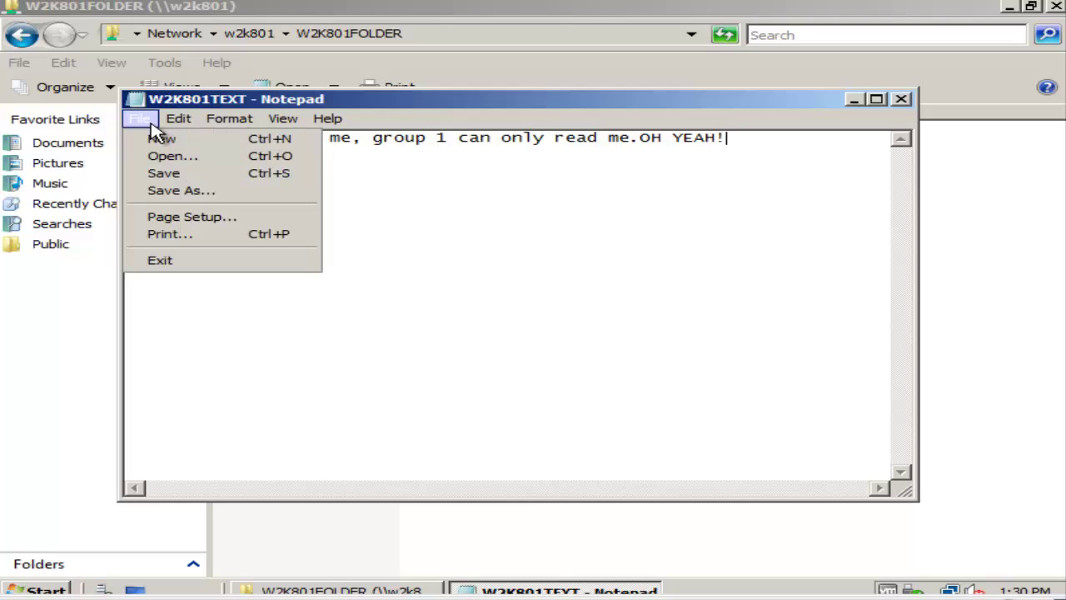
{"action": "left_click", "coordinate": [167, 176]}
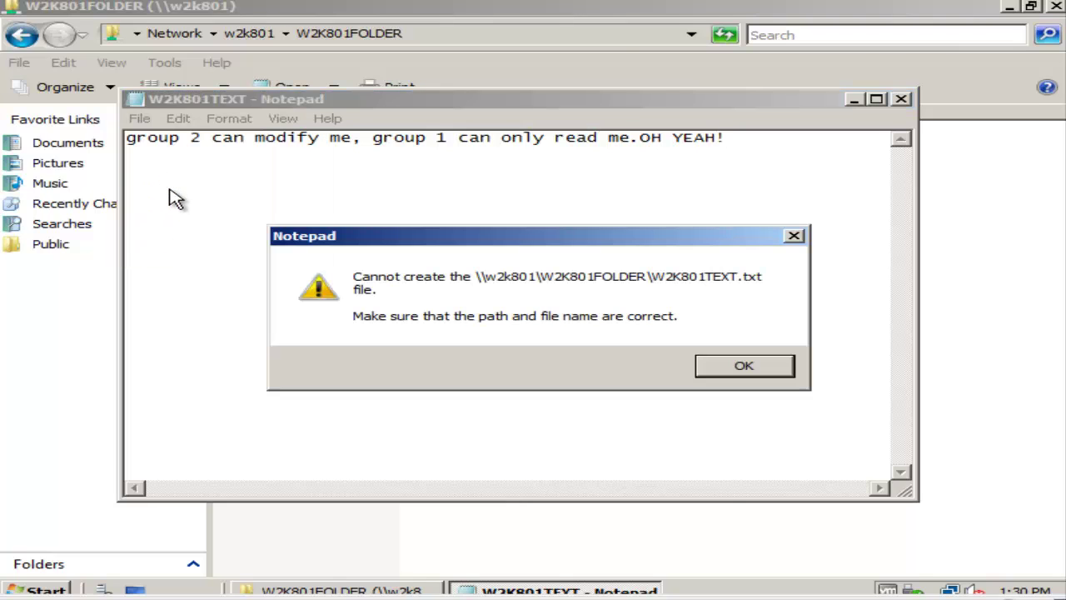
{"action": "left_click", "coordinate": [752, 374]}
{"action": "left_click", "coordinate": [771, 284]}
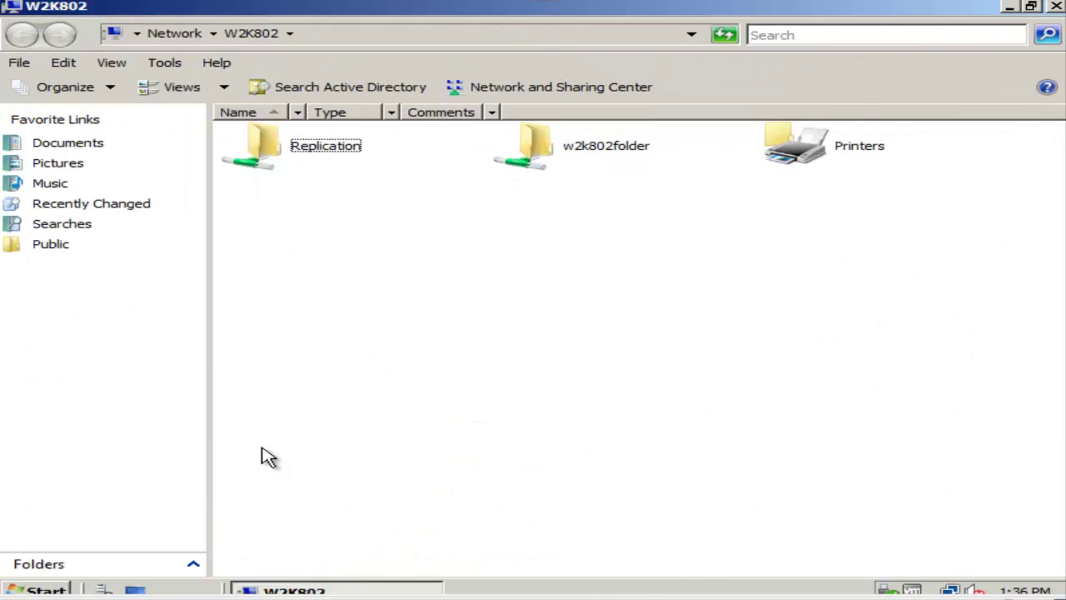
- Check which account is signed in on the second lab user's desktop and open W2K802TEXT from the w2k802folder share on \\W2K802
{"action": "left_click", "coordinate": [45, 590]}
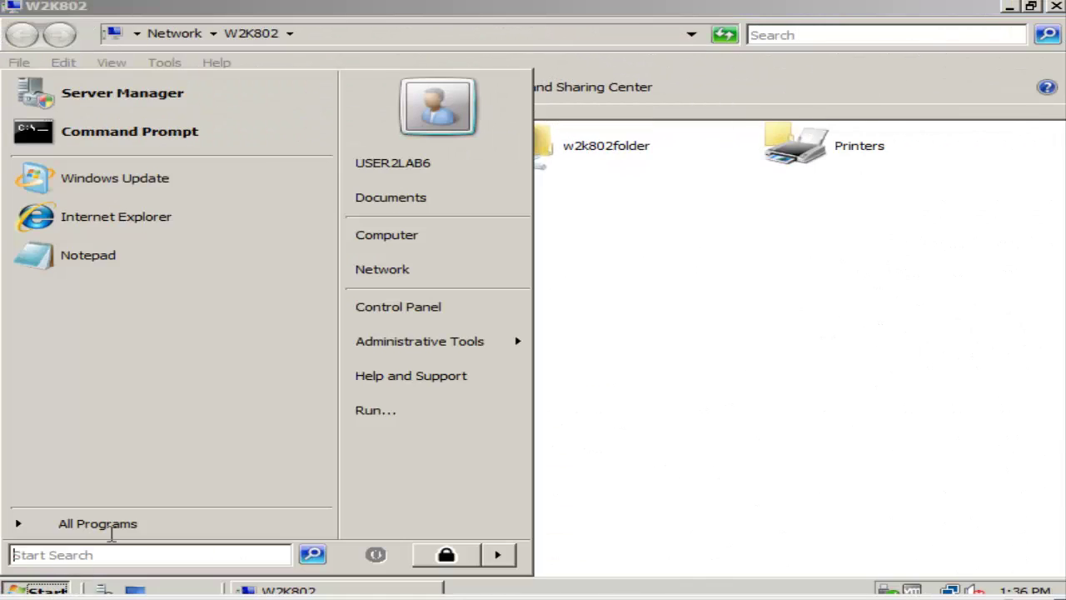
{"action": "left_click", "coordinate": [680, 330]}
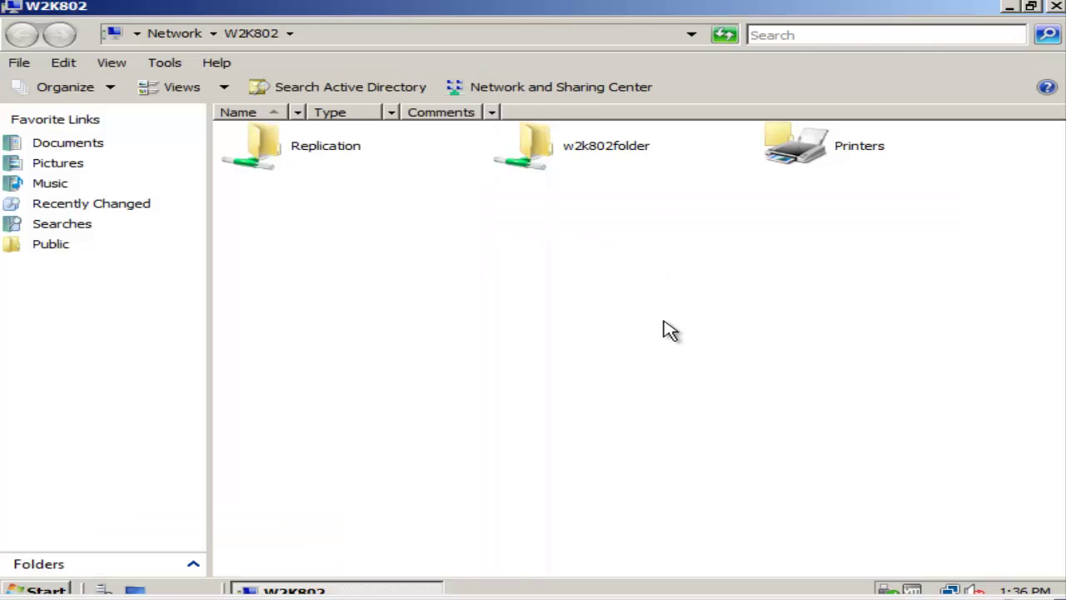
{"action": "double_click", "coordinate": [581, 157]}
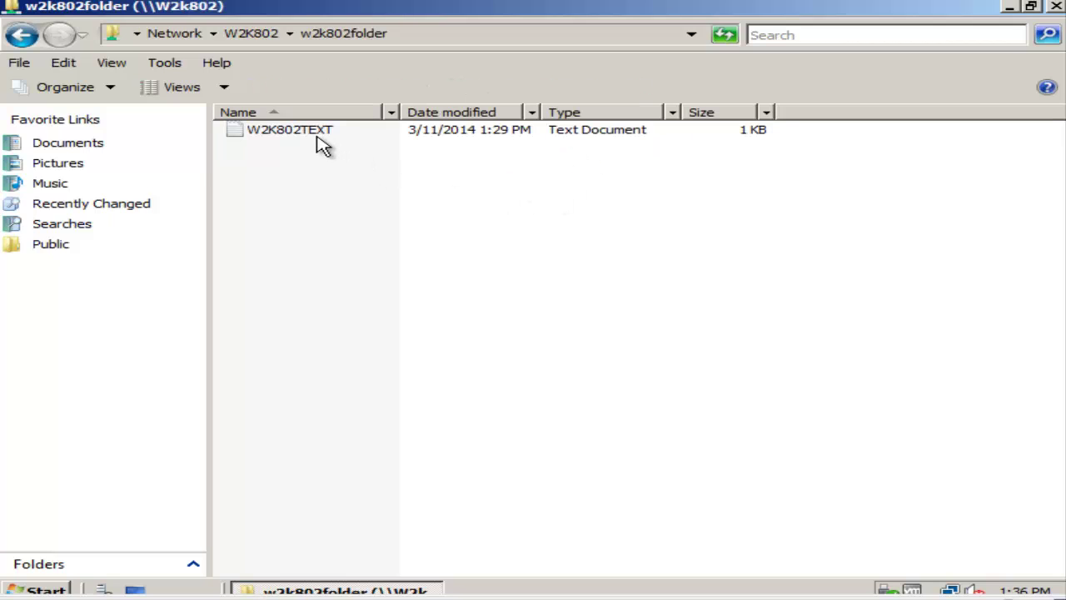
{"action": "double_click", "coordinate": [310, 131]}
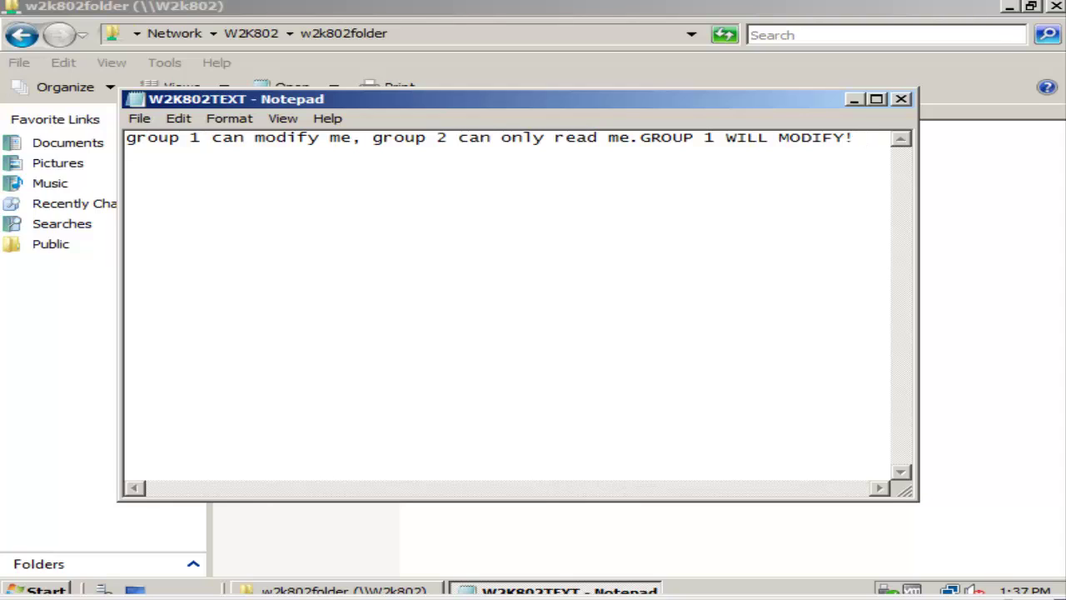
- Try to append " OH YEAH!" to W2K802TEXT and save it, and close the file without saving the changes
{"action": "type", "text": "YE"}
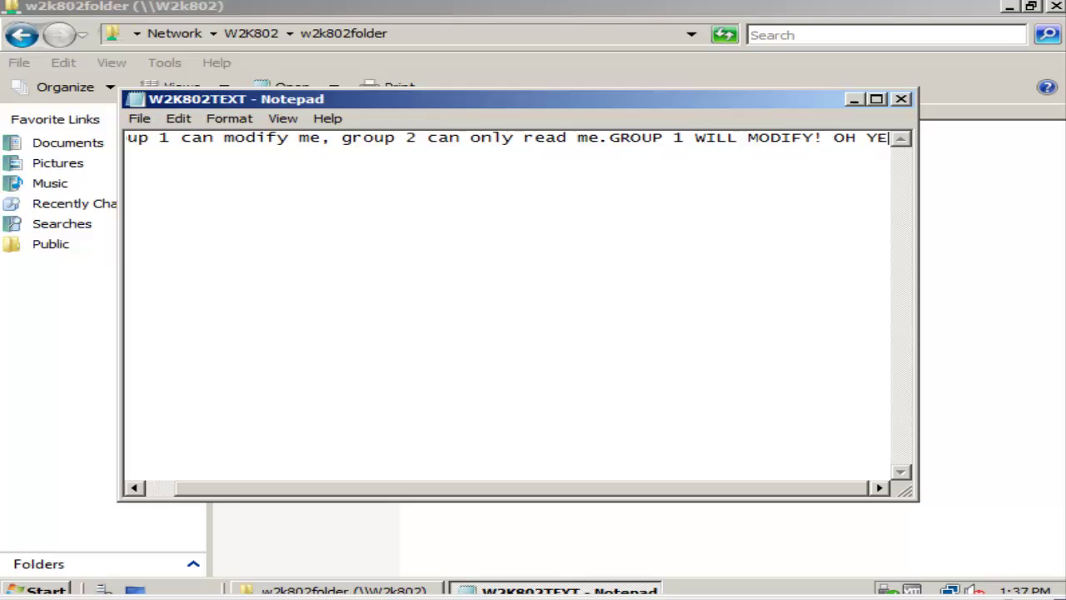
{"action": "type", "text": "AA!"}
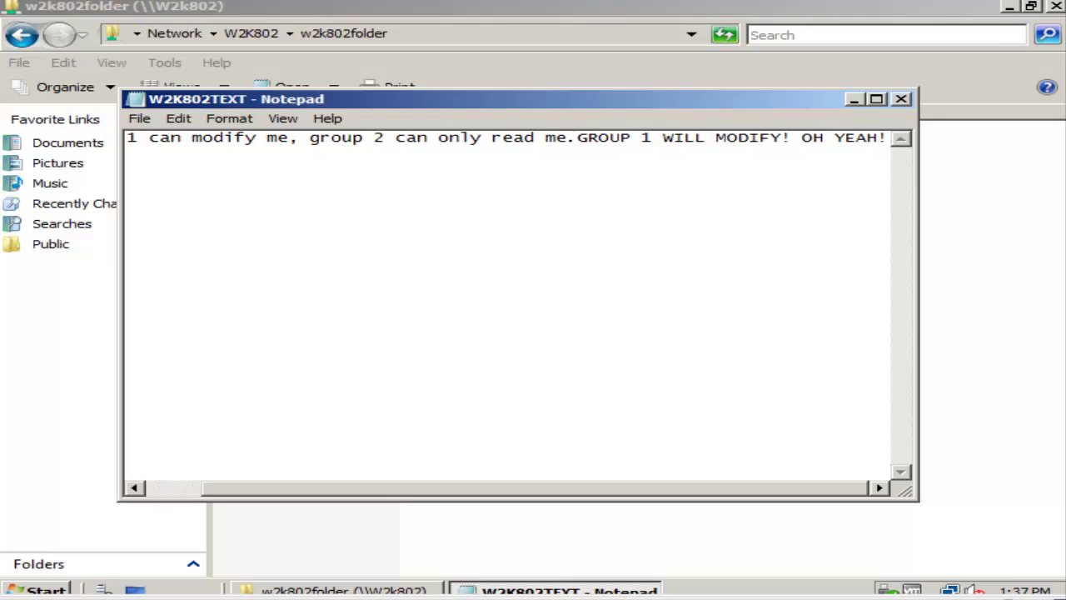
{"action": "left_click", "coordinate": [140, 119]}
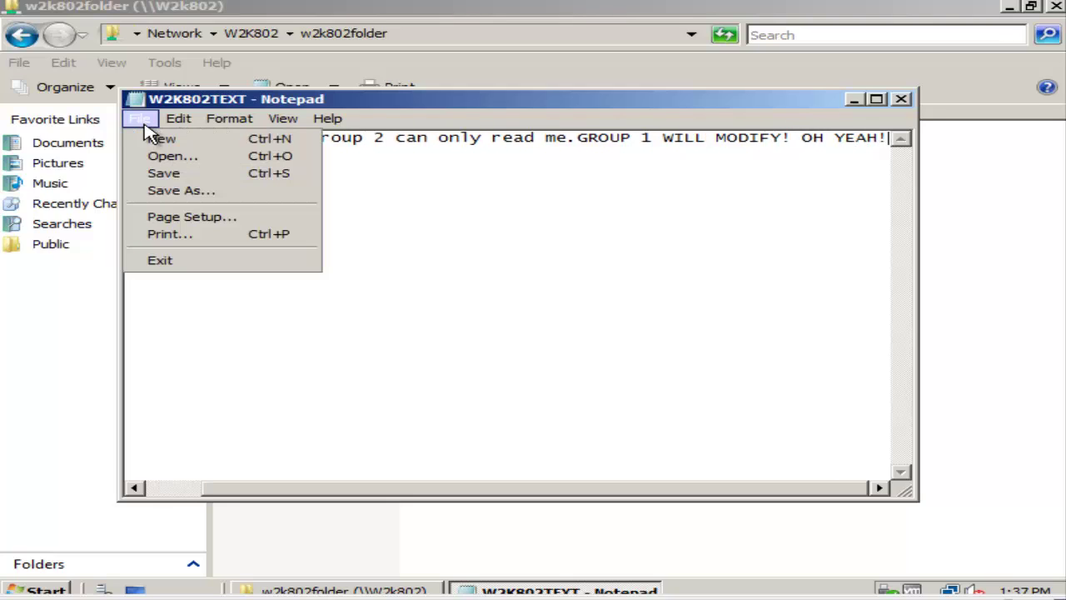
{"action": "left_click", "coordinate": [169, 173]}
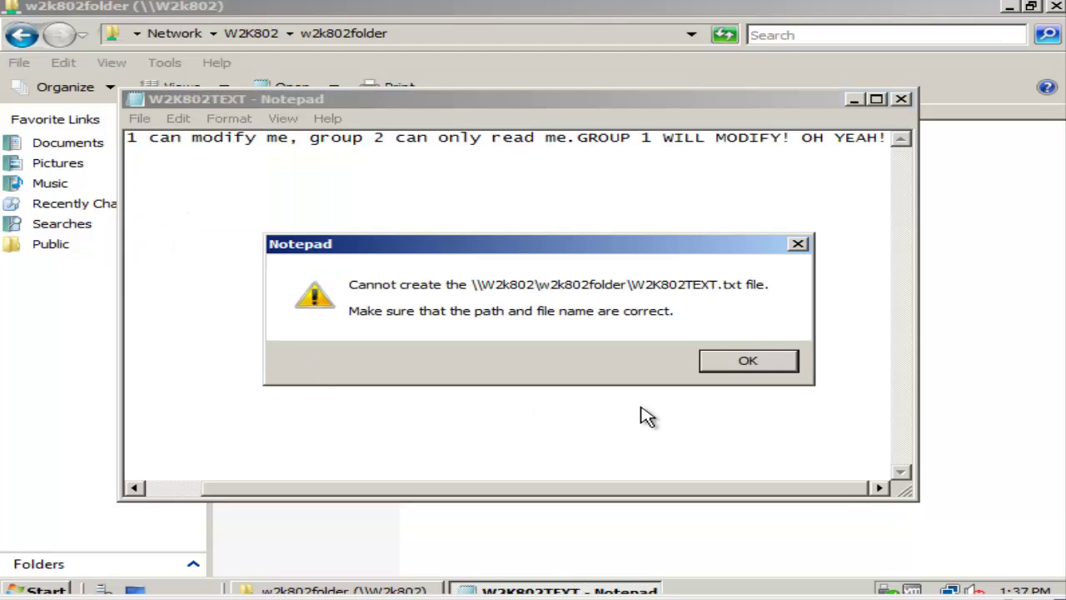
{"action": "left_click", "coordinate": [798, 243]}
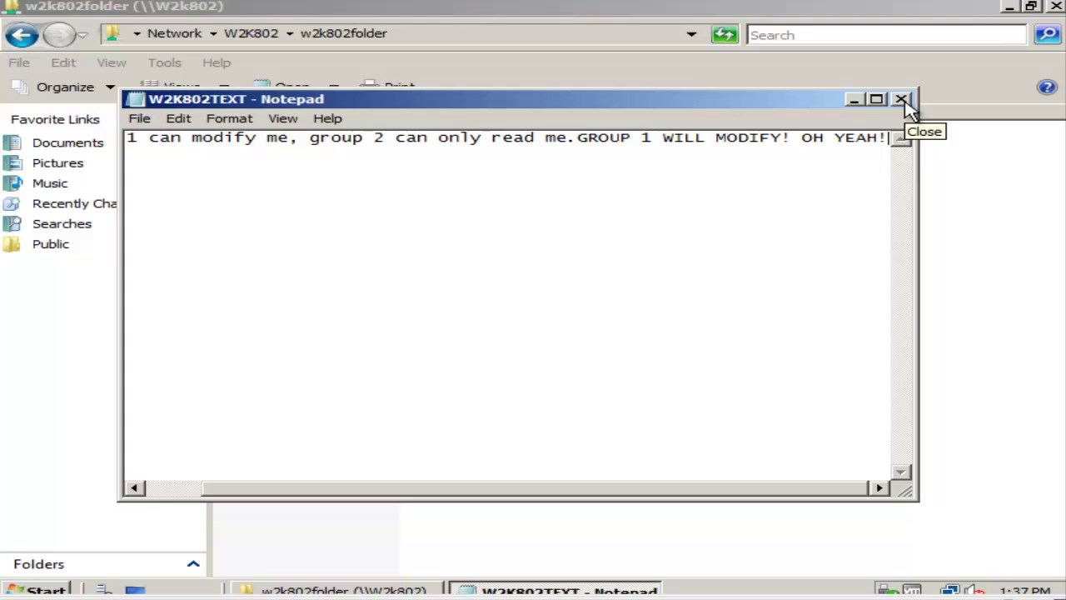
{"action": "left_click", "coordinate": [901, 100]}
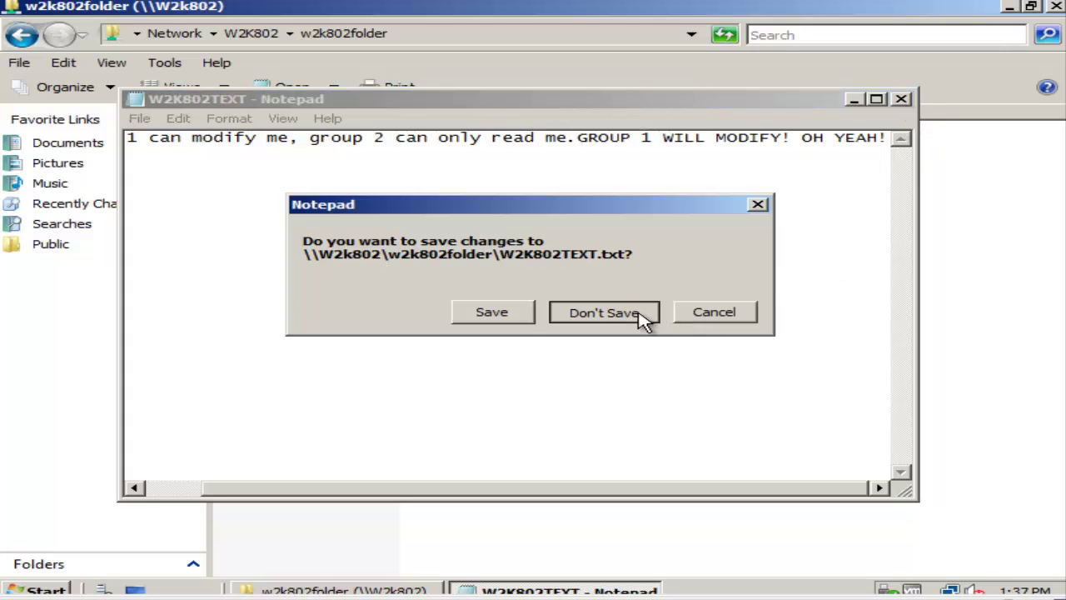
{"action": "left_click", "coordinate": [604, 312]}
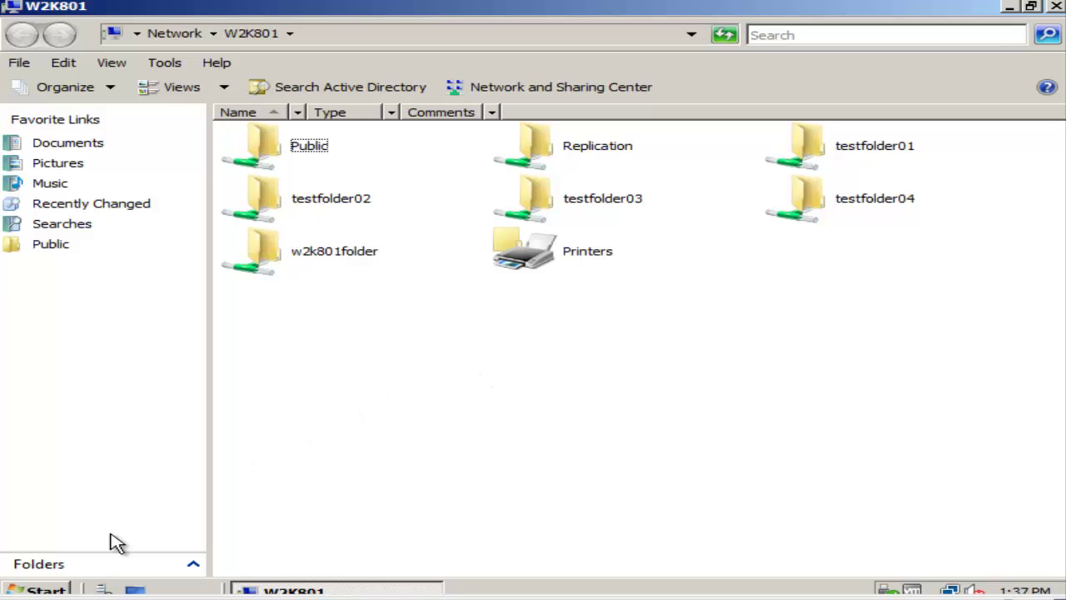
- Check the signed-in account in the \\W2K801 session and open W2K801TEXT from the w2k801folder share
{"action": "left_click", "coordinate": [33, 590]}
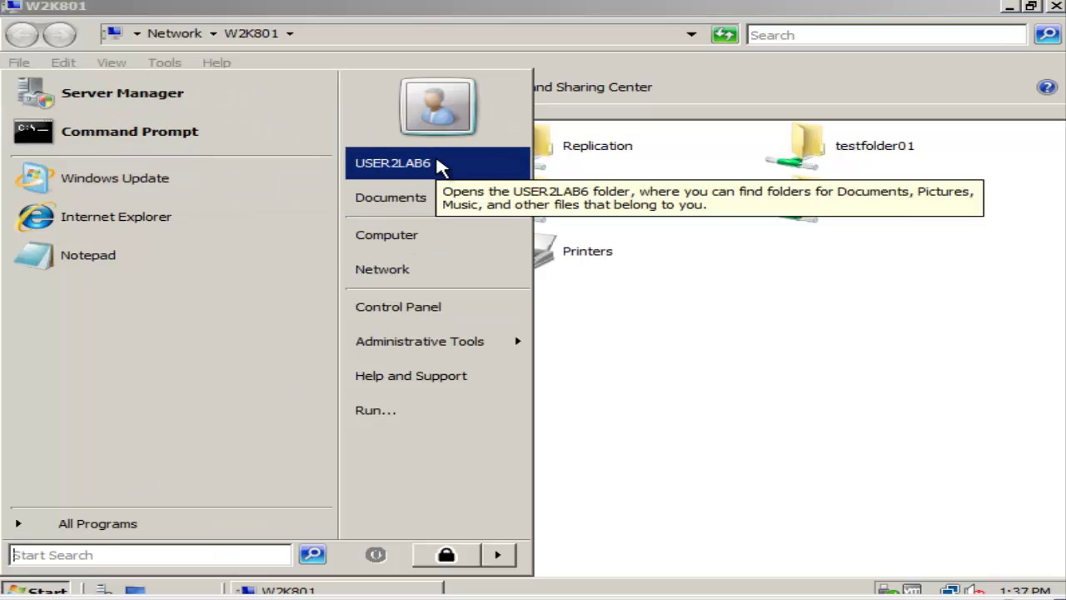
{"action": "left_click", "coordinate": [683, 438]}
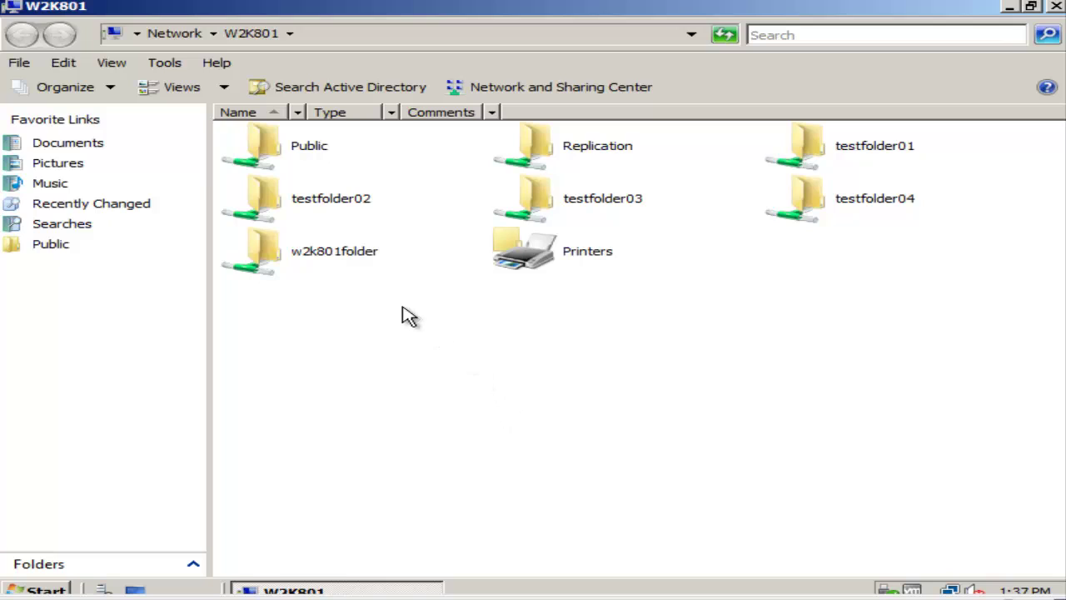
{"action": "double_click", "coordinate": [348, 252]}
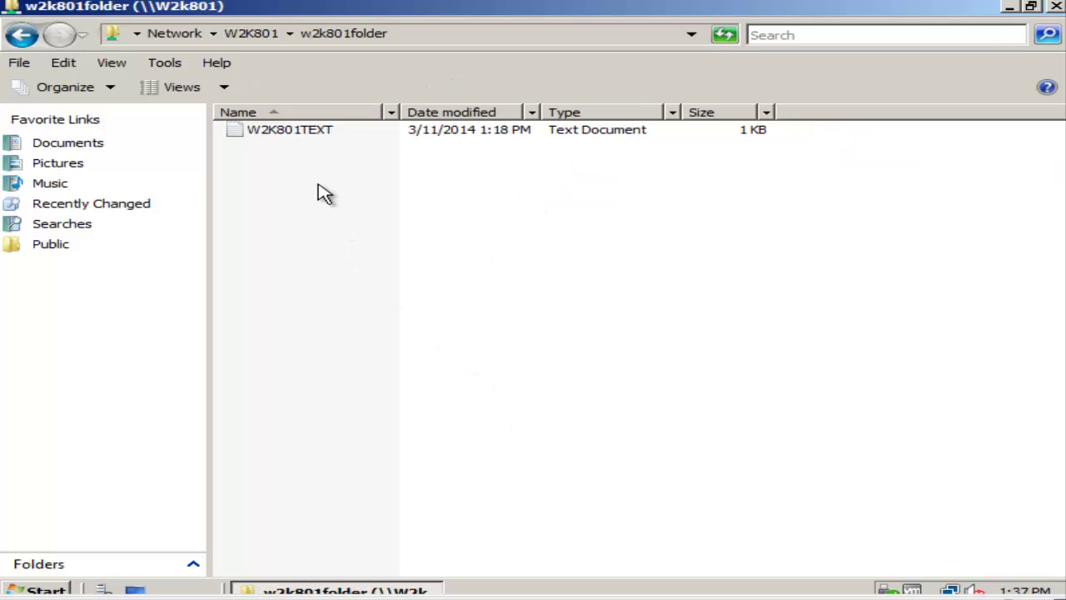
{"action": "double_click", "coordinate": [315, 135]}
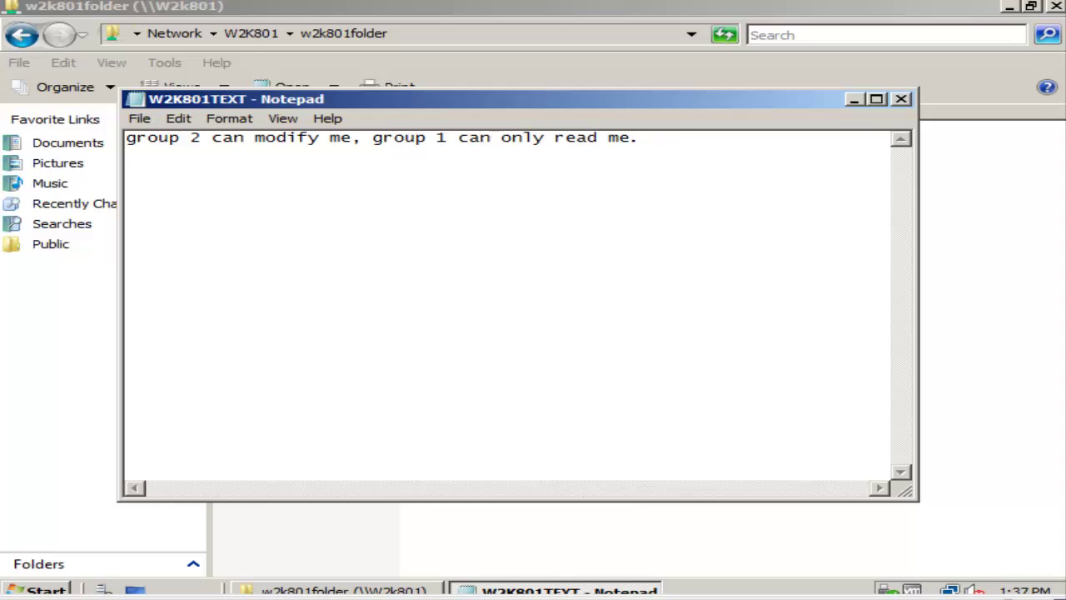
- Append " WATCH ME MODIFY!" to W2K801TEXT, save it, and reopen the file to check the saved text
{"action": "type", "text": "WATCH ME MODIFY!"}
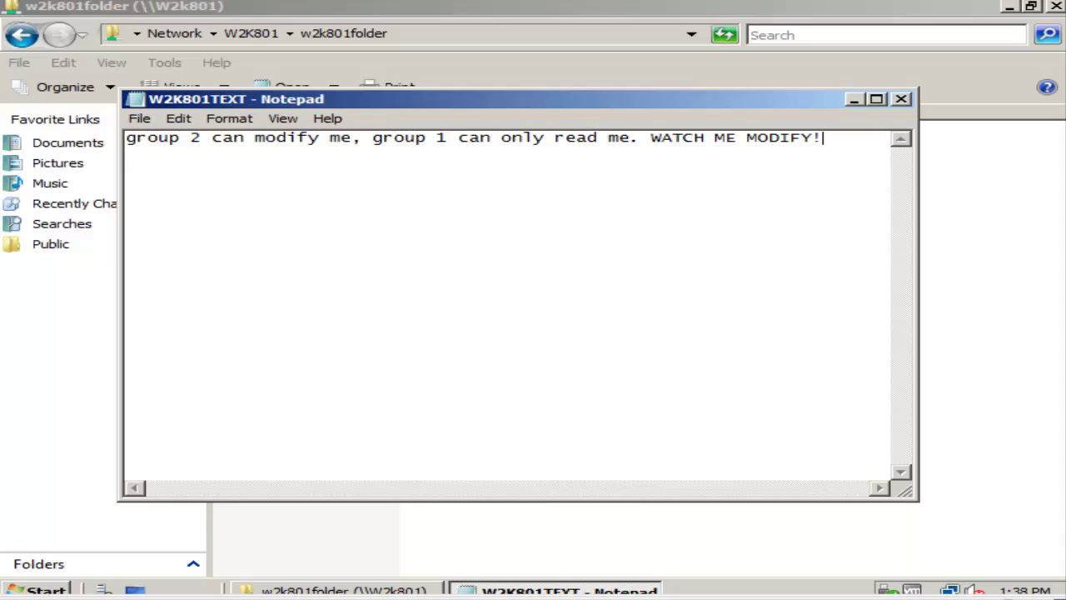
{"action": "left_click", "coordinate": [140, 120]}
{"action": "left_click", "coordinate": [158, 177]}
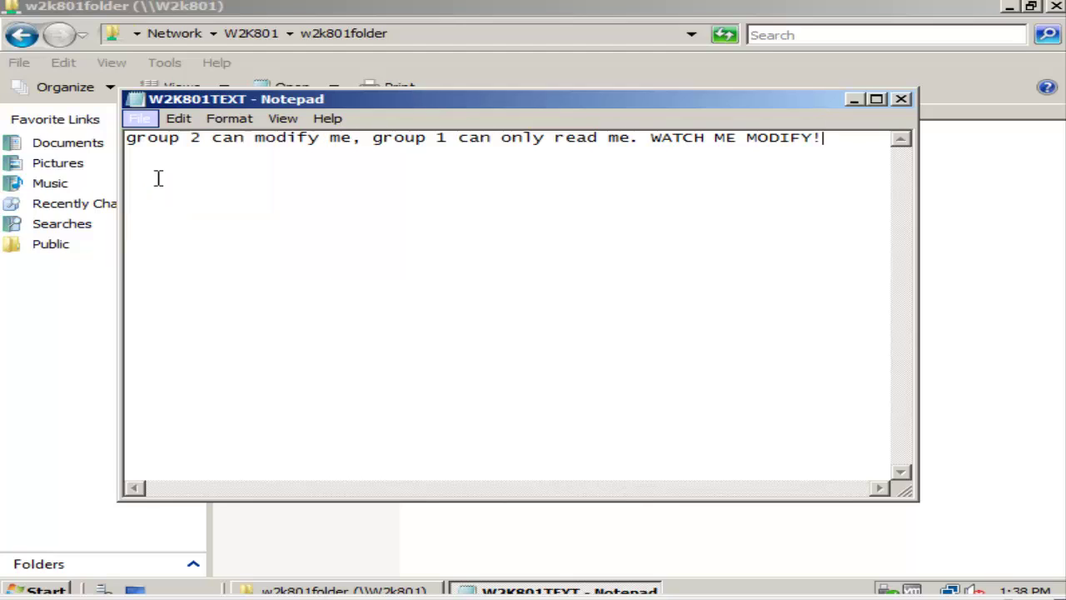
{"action": "left_click", "coordinate": [903, 100]}
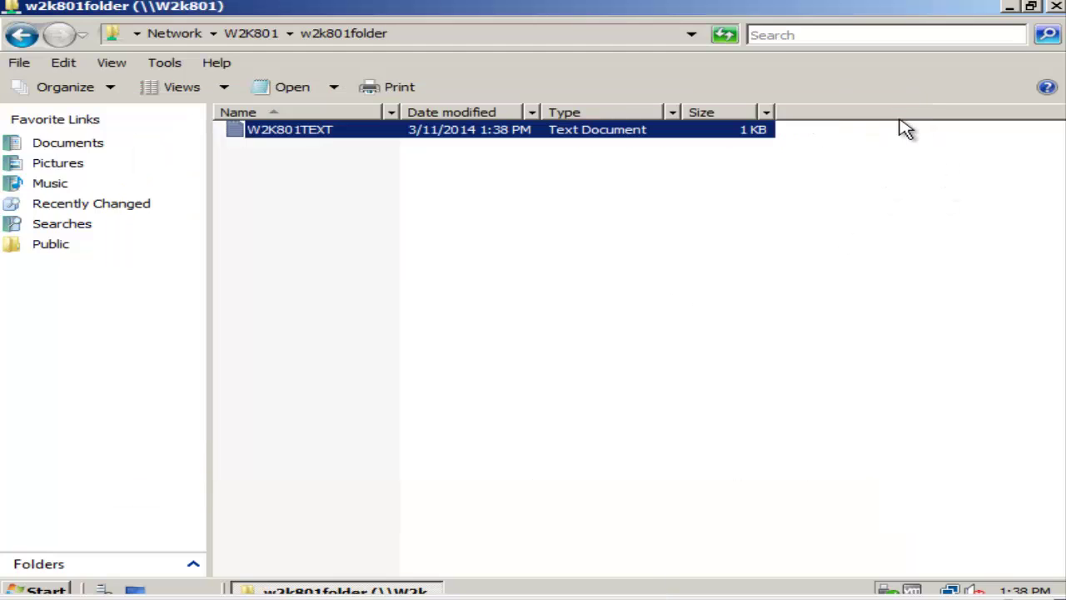
{"action": "double_click", "coordinate": [292, 132]}
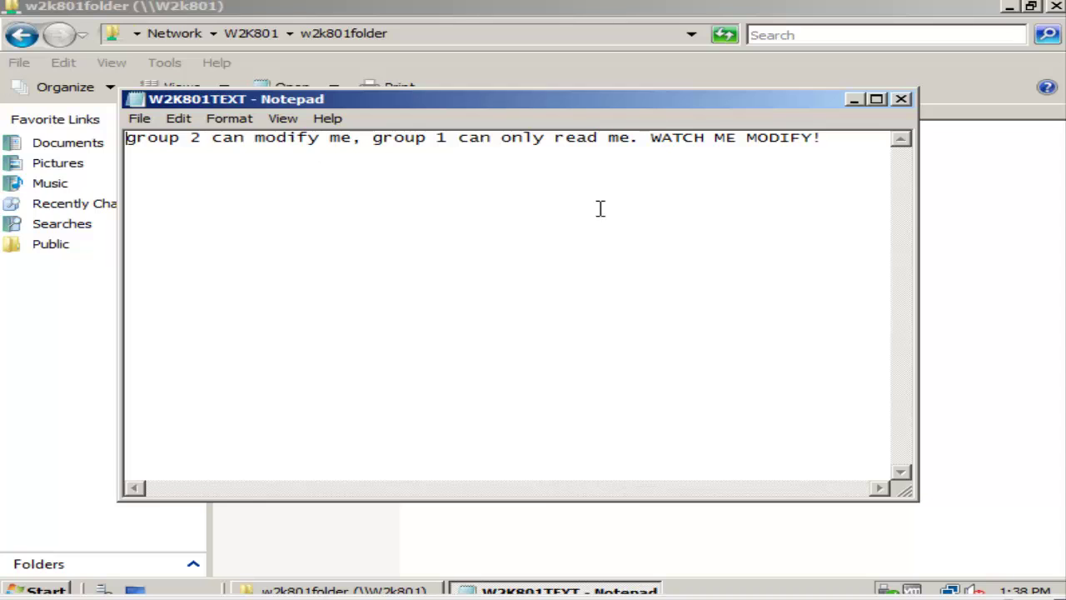
{"action": "left_click", "coordinate": [902, 100]}
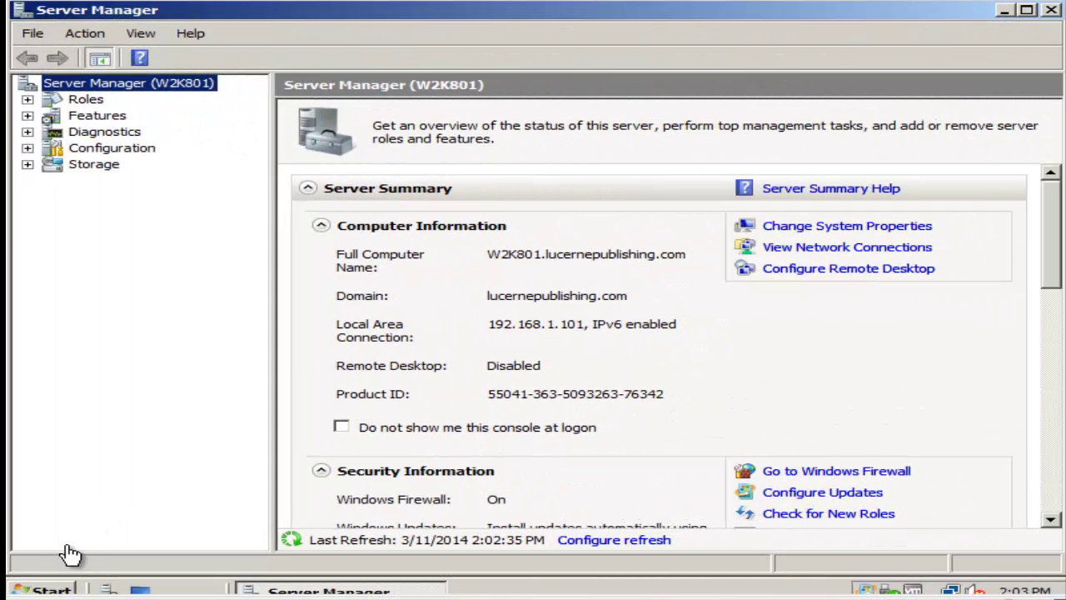
- On the W2K801 server, open DFS Management and start creating a new namespace
{"action": "left_click", "coordinate": [65, 590]}
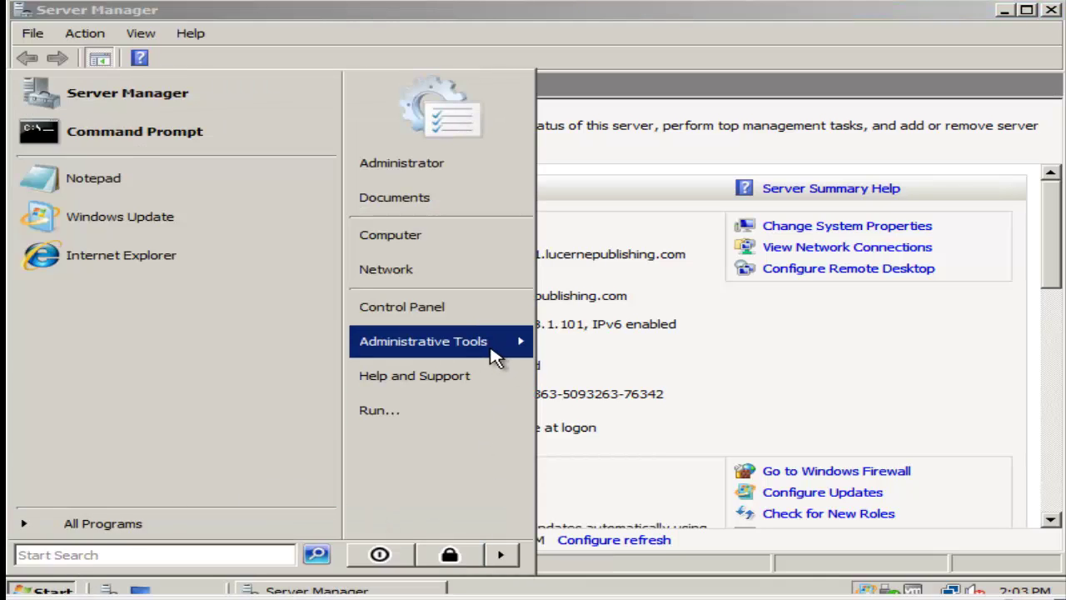
{"action": "mouse_move", "coordinate": [498, 354]}
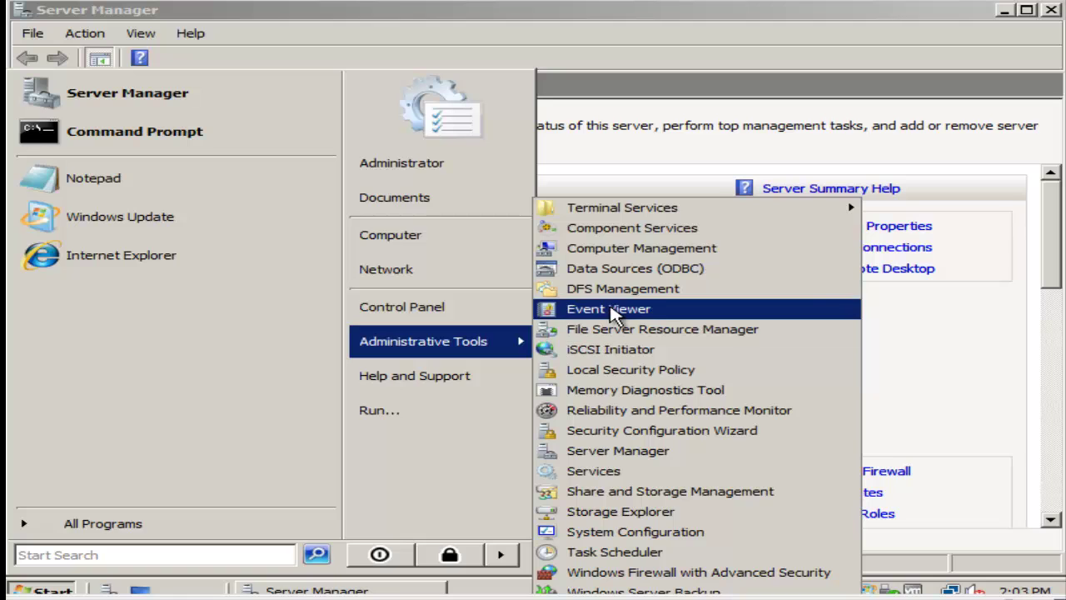
{"action": "left_click", "coordinate": [623, 292]}
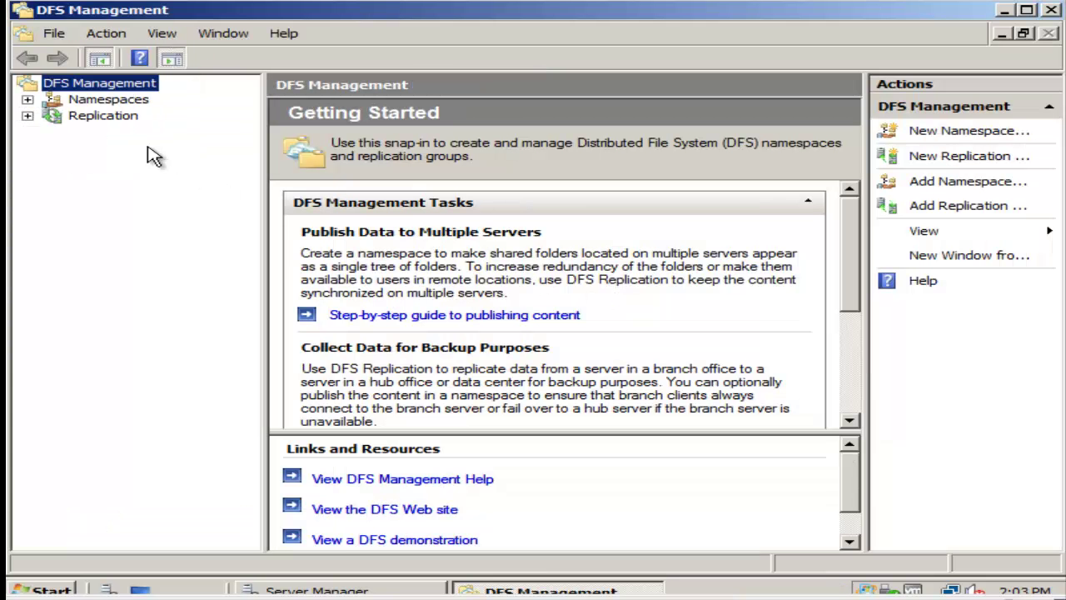
{"action": "right_click", "coordinate": [138, 102]}
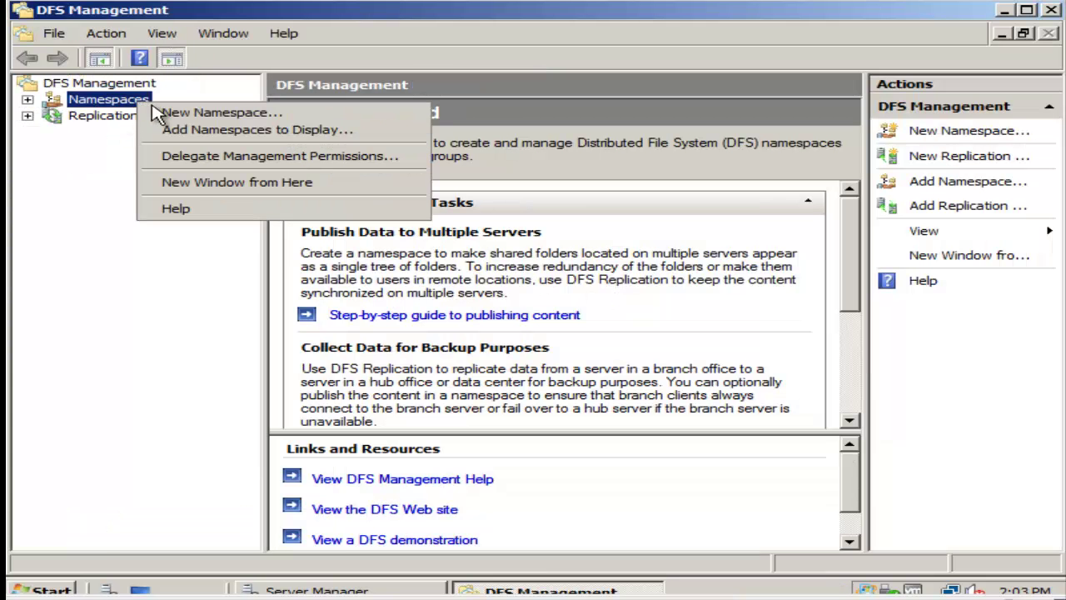
{"action": "left_click", "coordinate": [171, 112]}
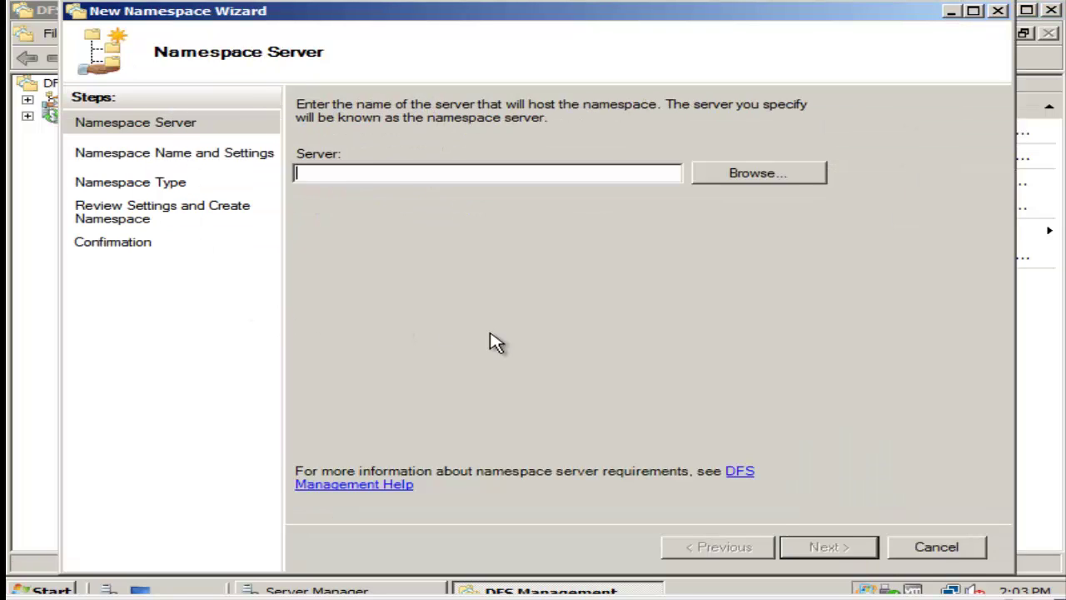
- Create the domain-based namespace REPLICATE on server w2k801, with Windows Server 2008 mode enabled
{"action": "type", "text": "W2K801"}
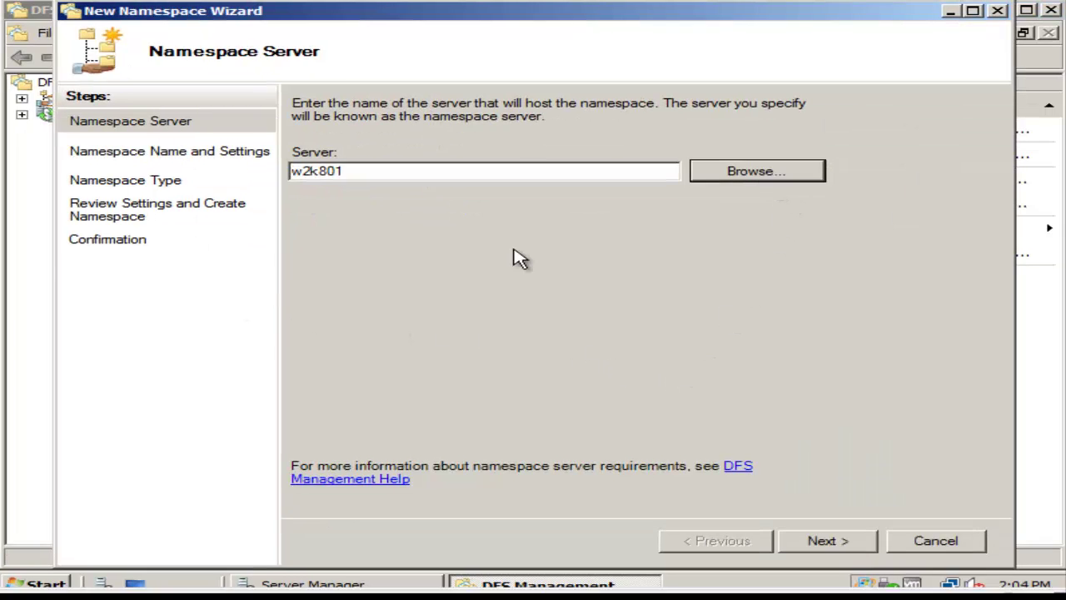
{"action": "left_click", "coordinate": [831, 543]}
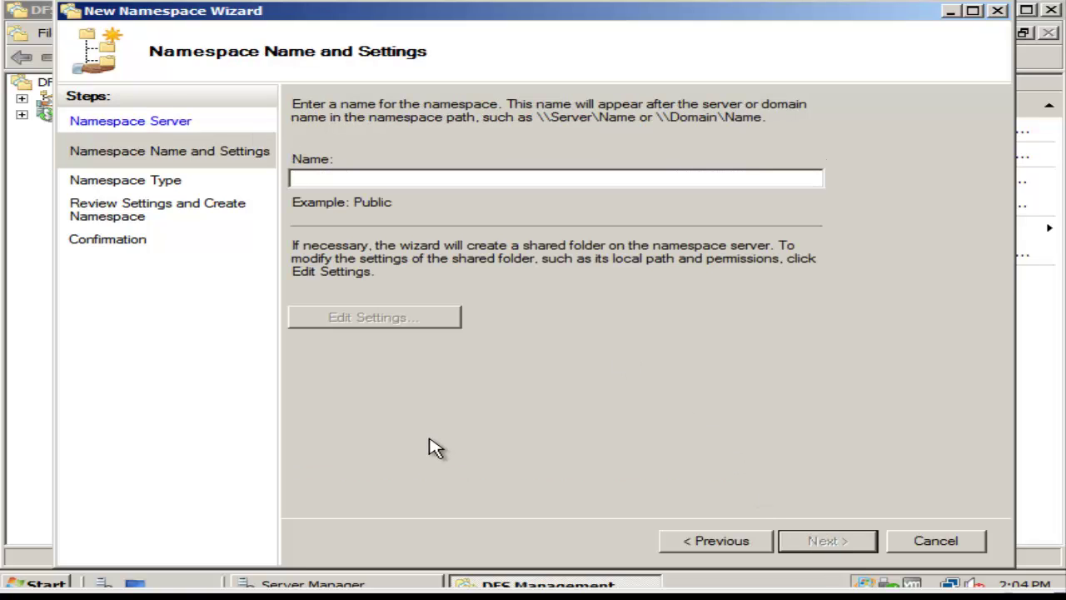
{"action": "type", "text": "REPLICATE"}
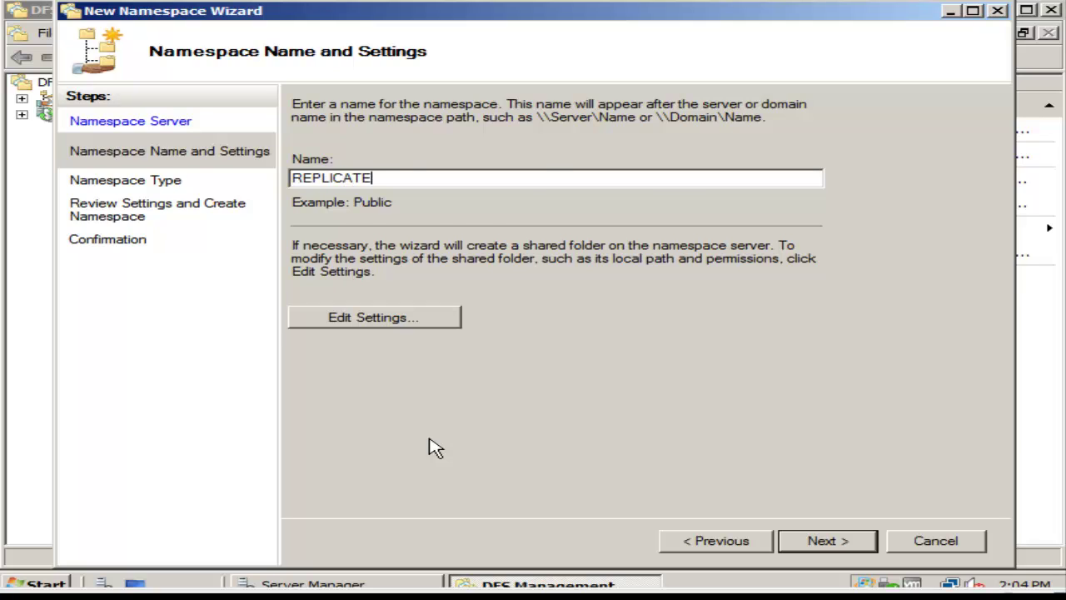
{"action": "key", "text": "Return"}
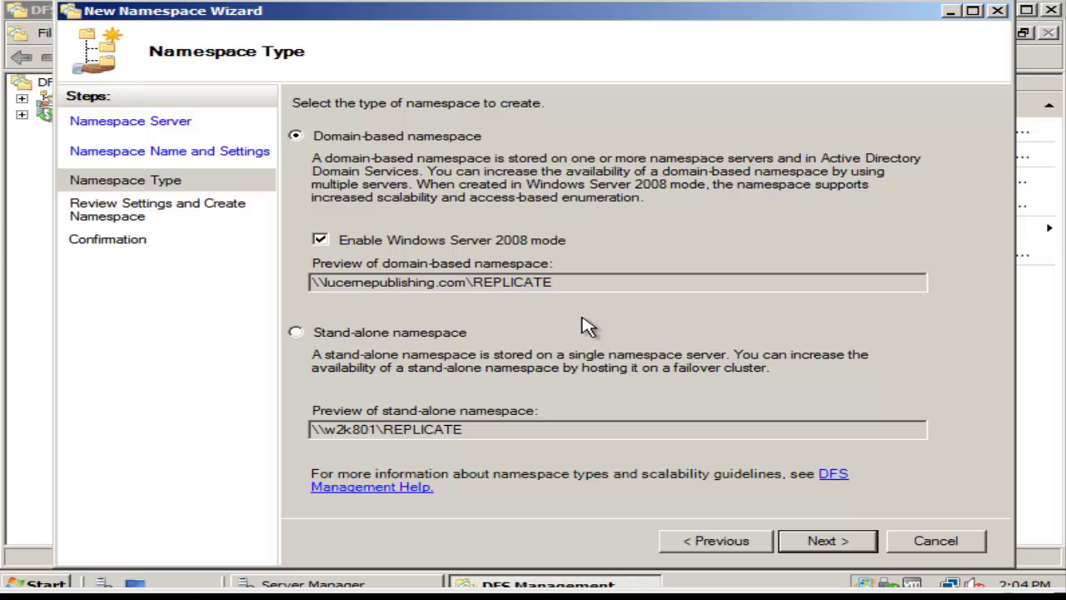
{"action": "left_click", "coordinate": [824, 543]}
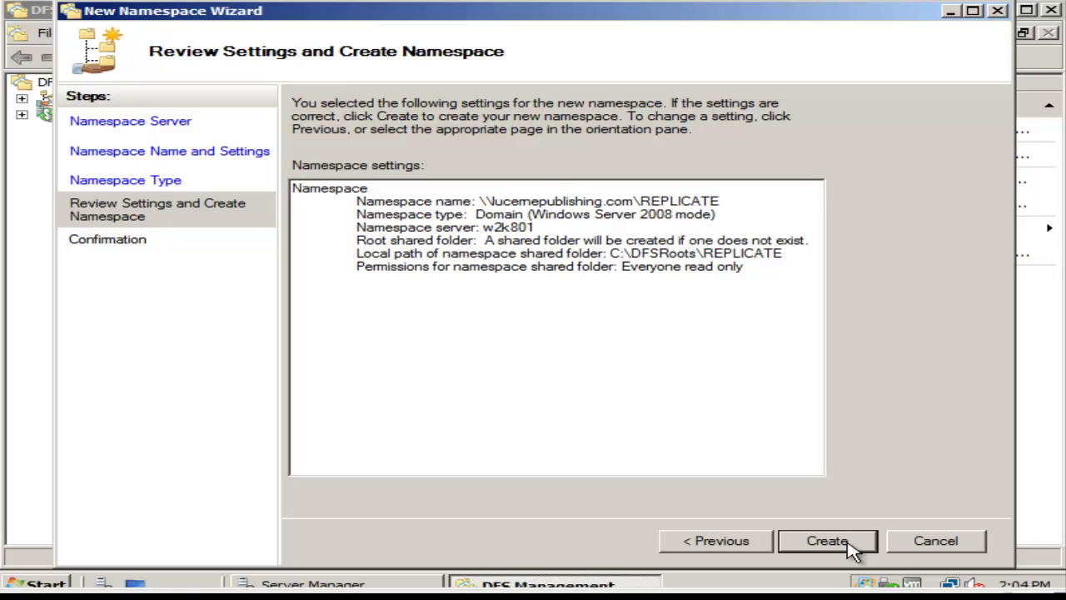
{"action": "left_click", "coordinate": [827, 541]}
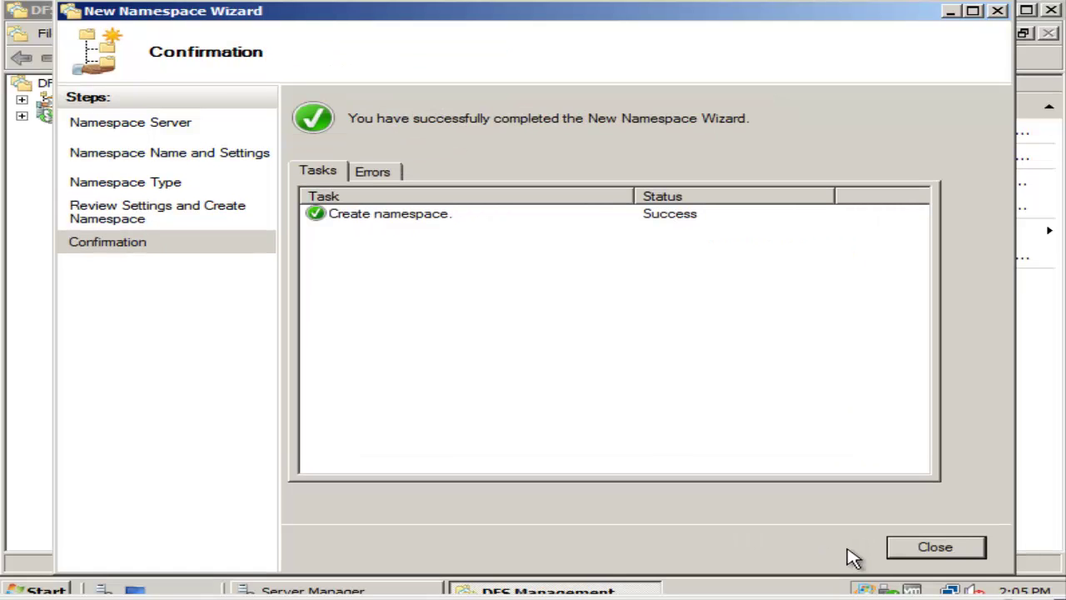
{"action": "left_click", "coordinate": [933, 547]}
- Add a folder named W2K801FOLDER to the REPLICATE namespace, with \\W2K801\W2K801FOLDER as its folder target
{"action": "right_click", "coordinate": [125, 115]}
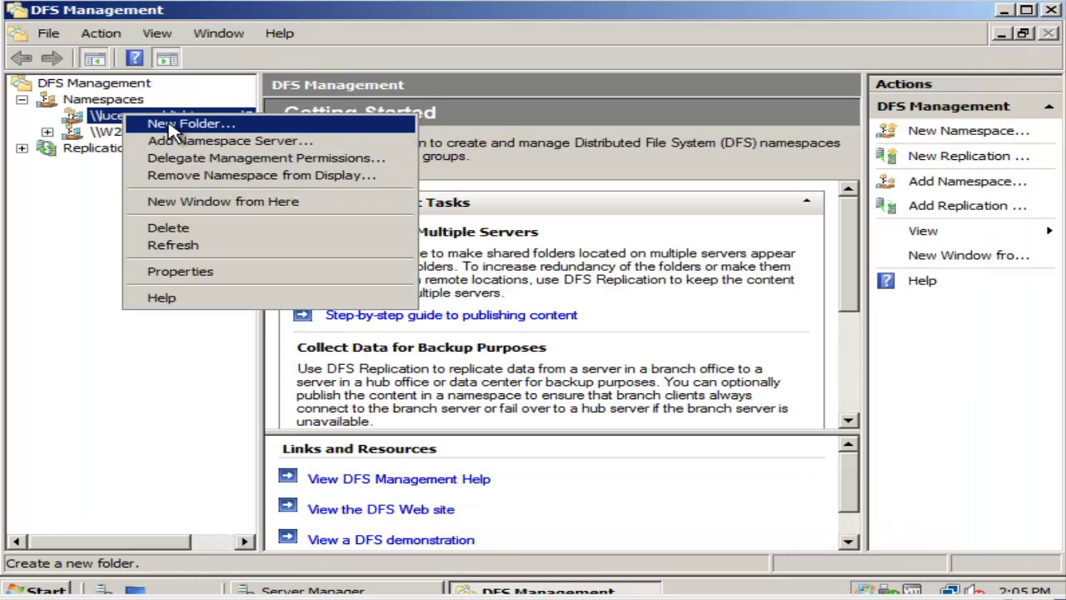
{"action": "left_click", "coordinate": [170, 125]}
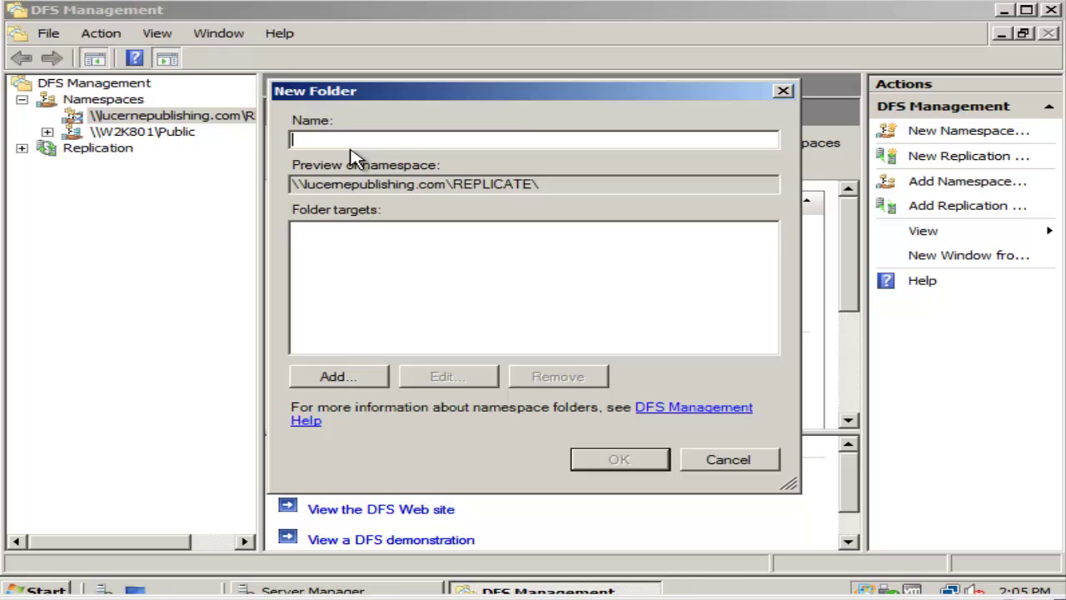
{"action": "left_click", "coordinate": [340, 379]}
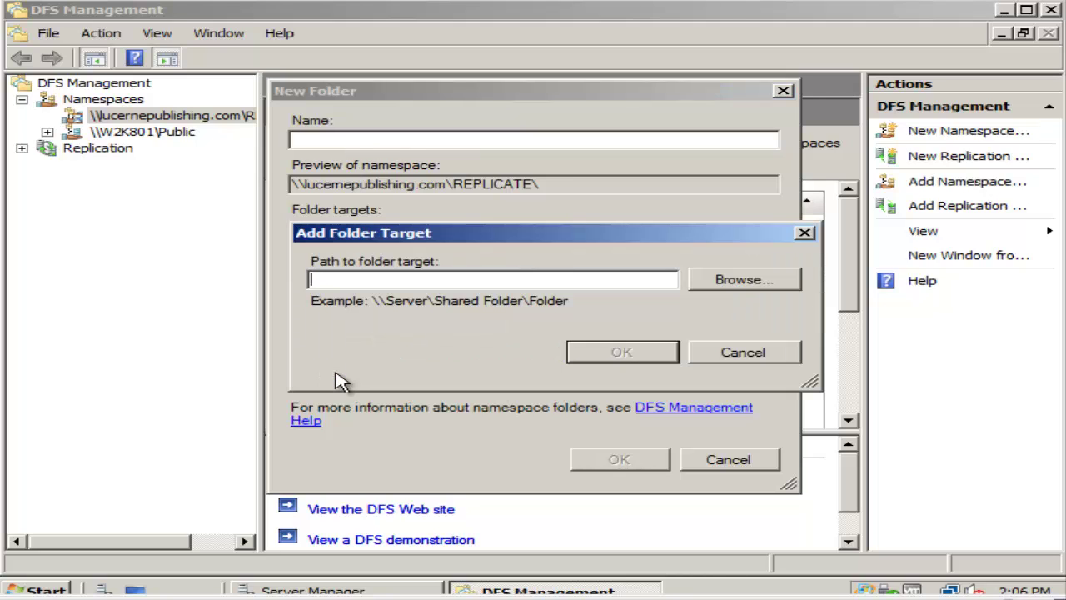
{"action": "left_click", "coordinate": [736, 282]}
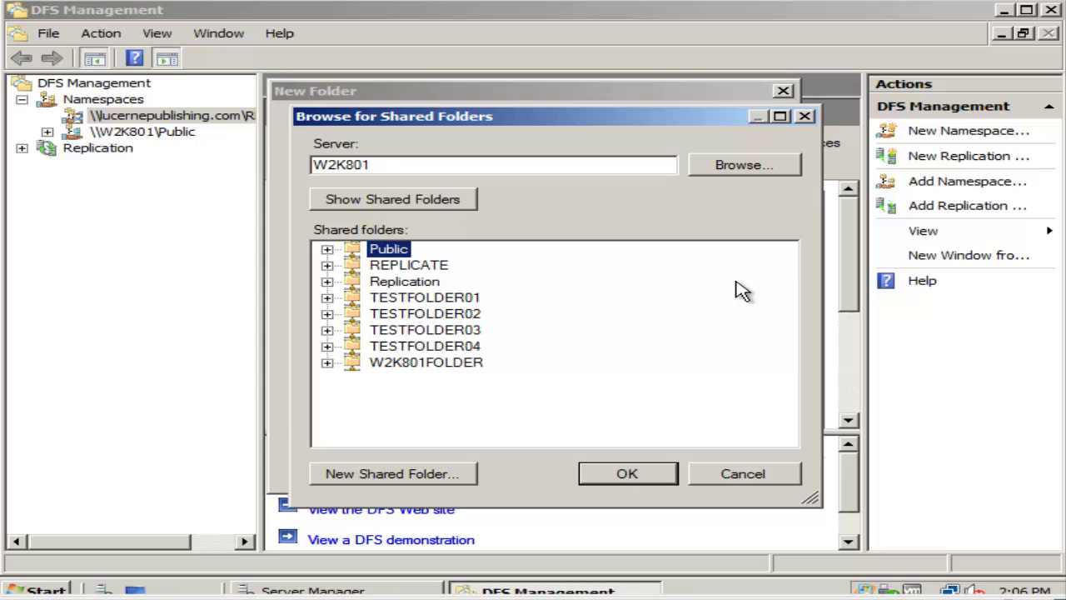
{"action": "left_click", "coordinate": [396, 370]}
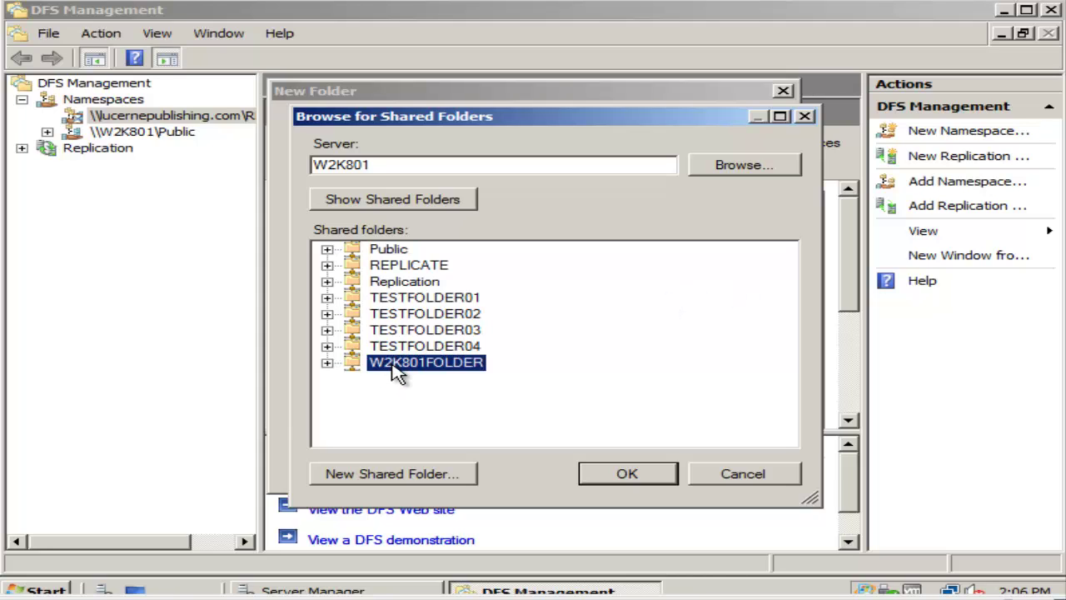
{"action": "left_click", "coordinate": [626, 477]}
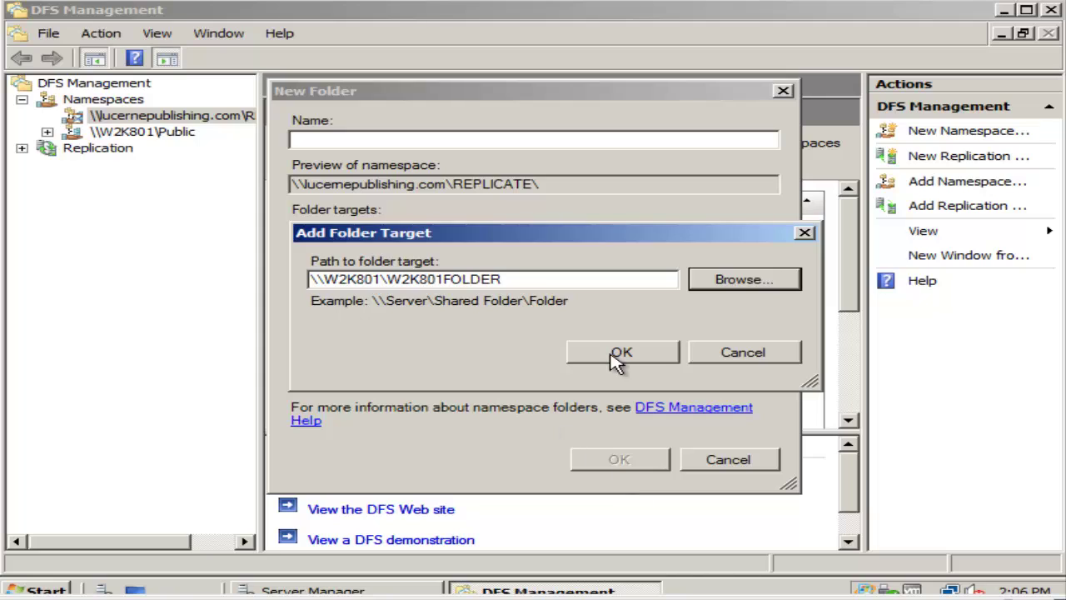
{"action": "left_click", "coordinate": [616, 357]}
{"action": "left_click", "coordinate": [318, 138]}
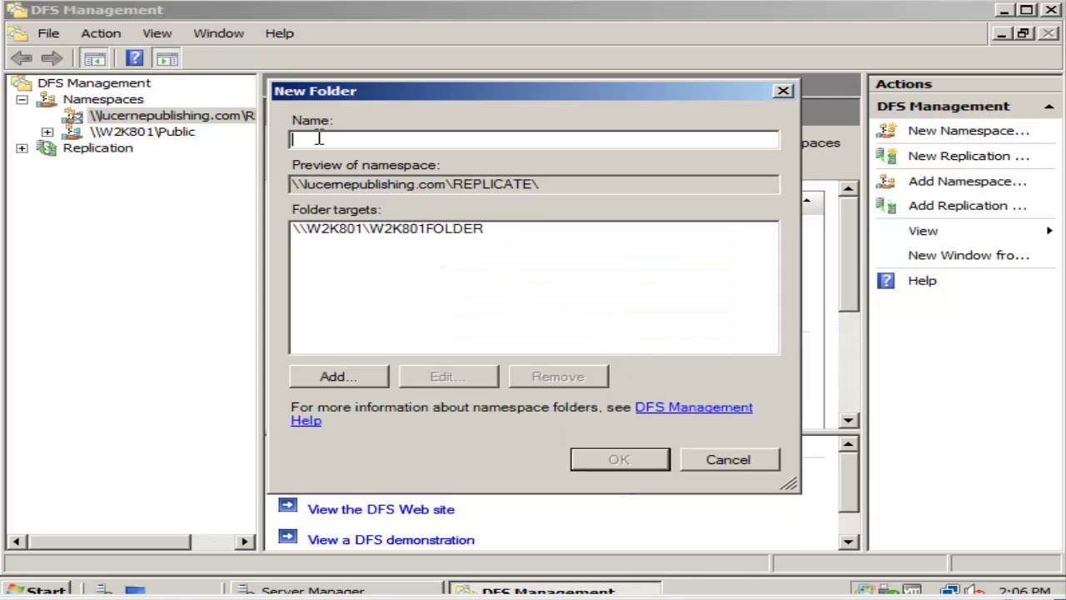
{"action": "type", "text": "W2K801FOLDER"}
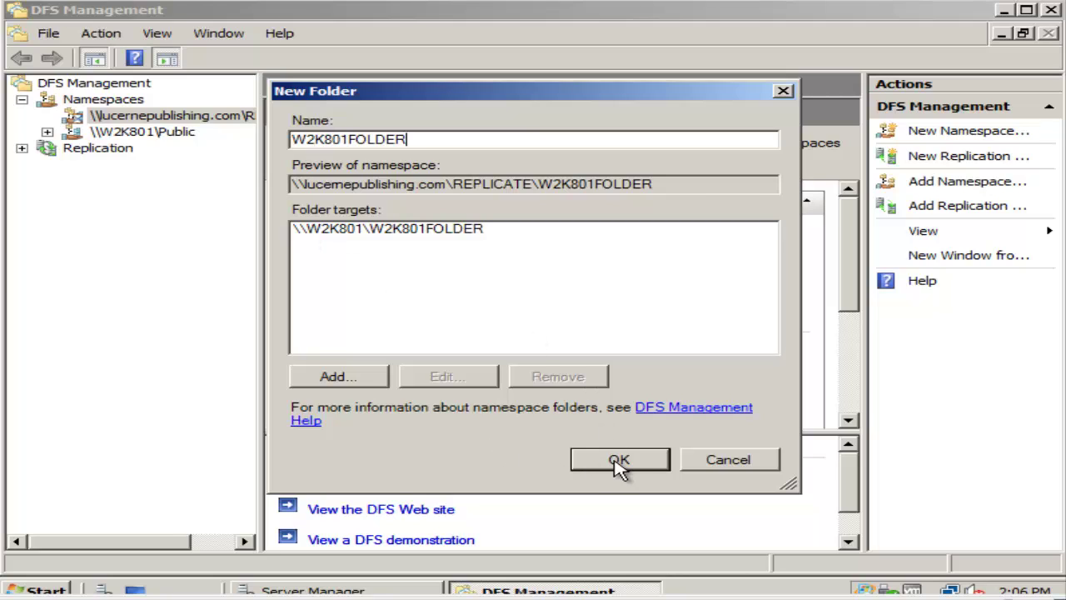
{"action": "left_click", "coordinate": [618, 463]}
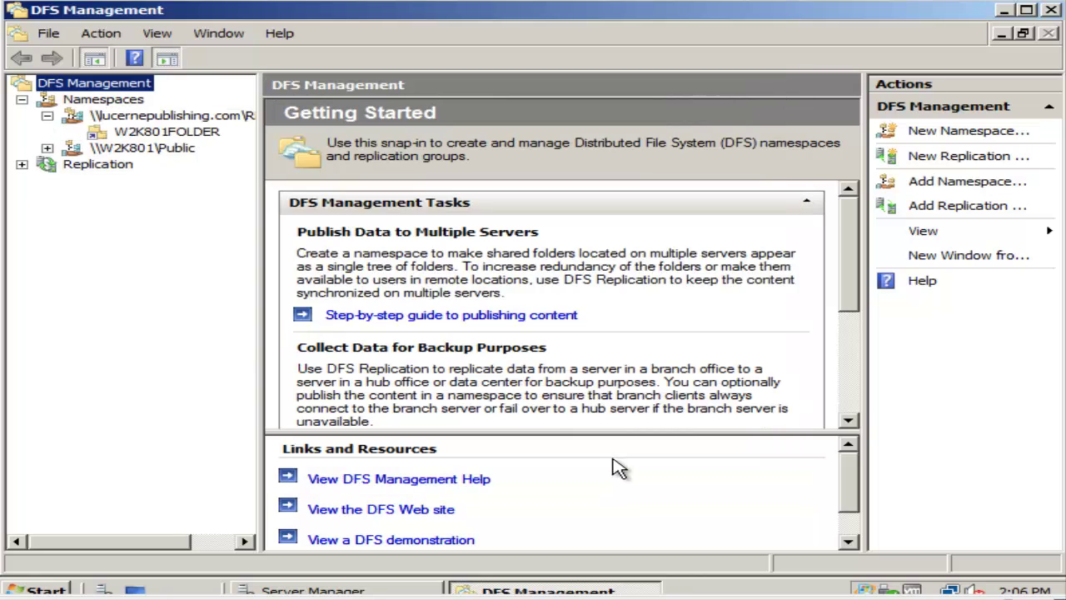
- Add a folder named W2K802FOLDER to the REPLICATE namespace, with \\W2K802\W2K802FOLDER as its folder target
{"action": "right_click", "coordinate": [126, 123]}
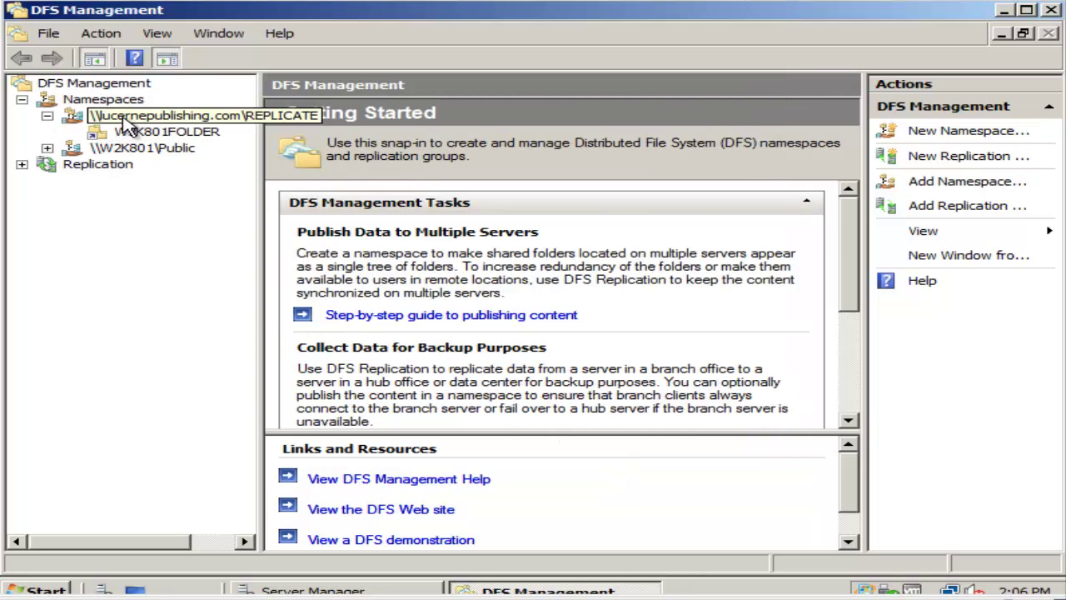
{"action": "left_click", "coordinate": [165, 130]}
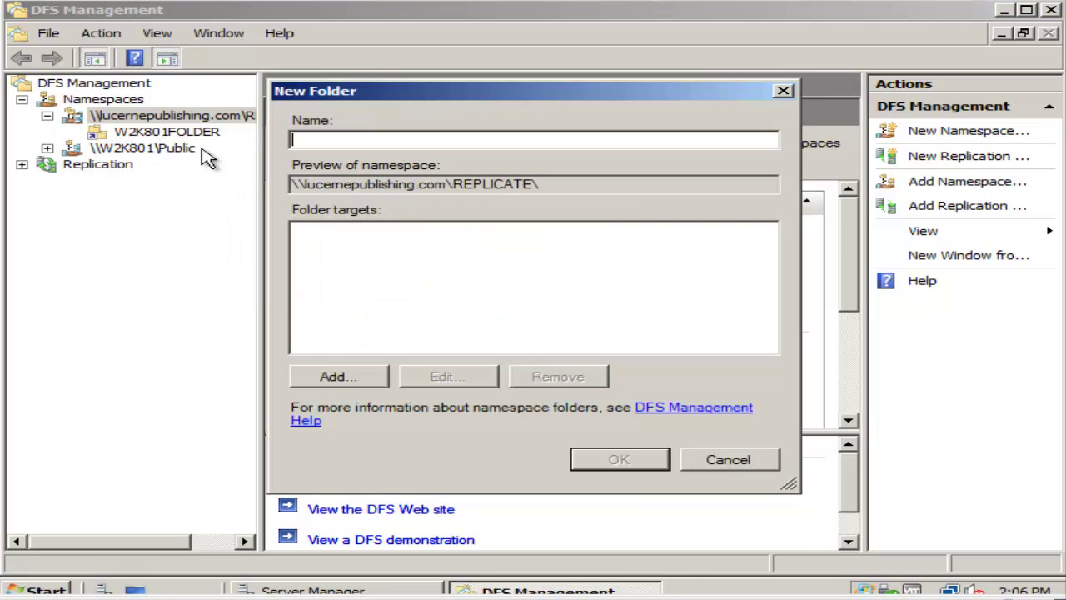
{"action": "type", "text": "W2K802FOLDER"}
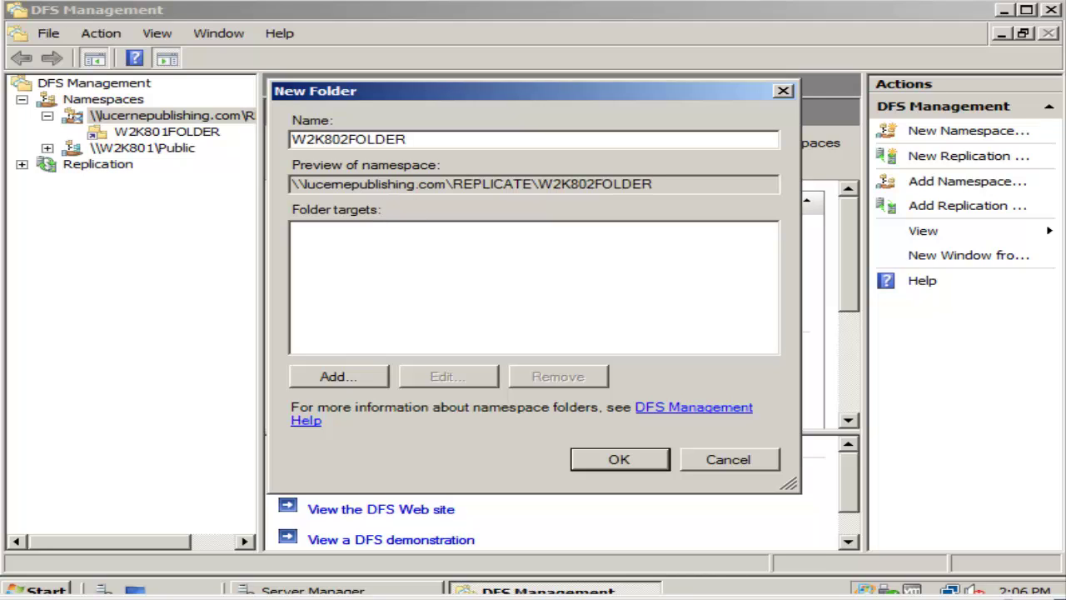
{"action": "left_click", "coordinate": [339, 377]}
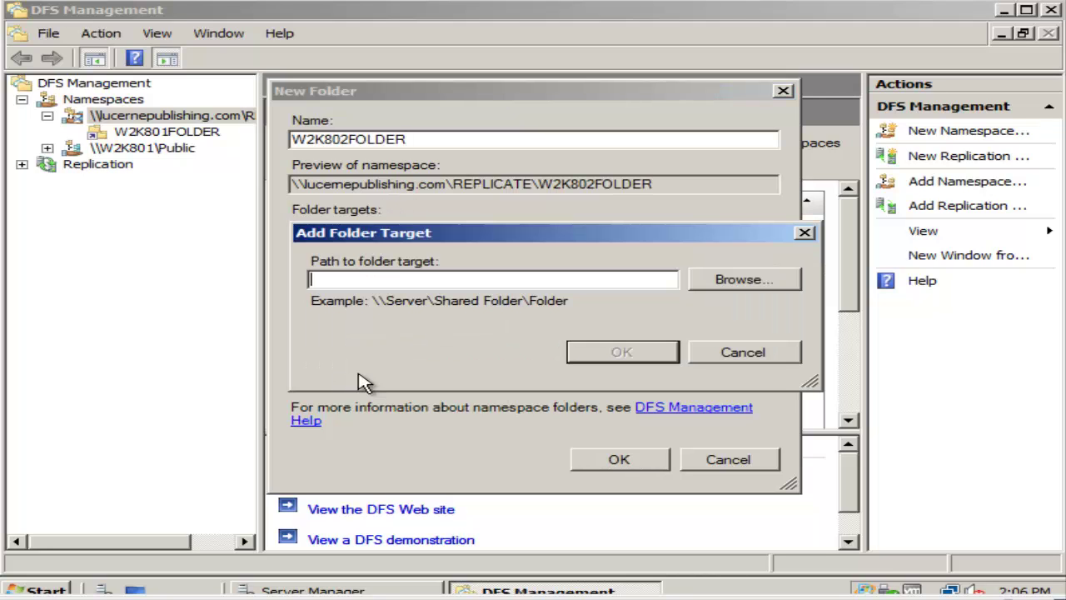
{"action": "left_click", "coordinate": [721, 283]}
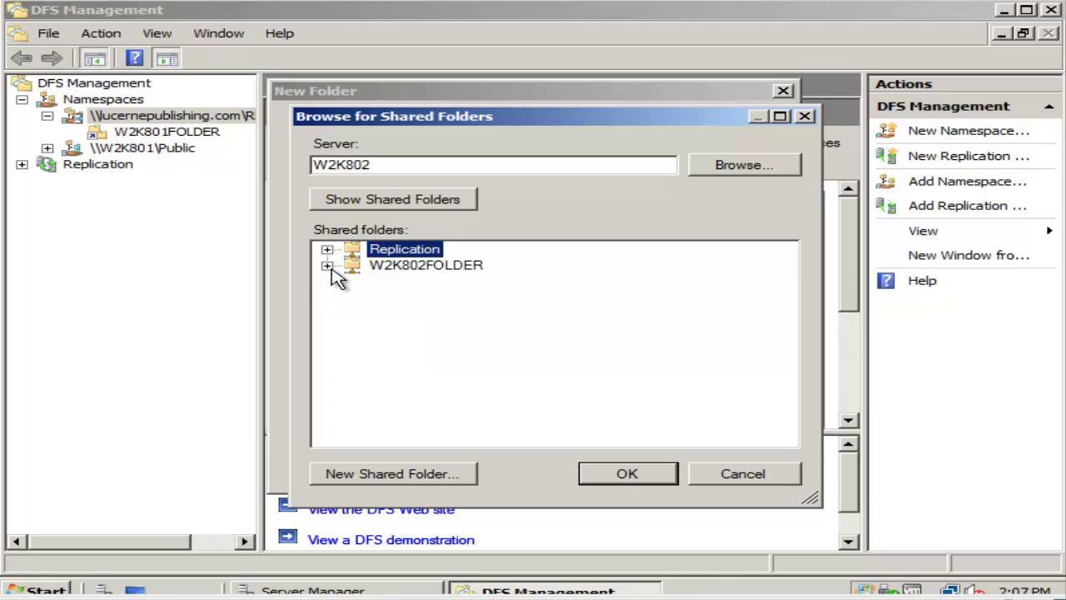
{"action": "left_click", "coordinate": [390, 268]}
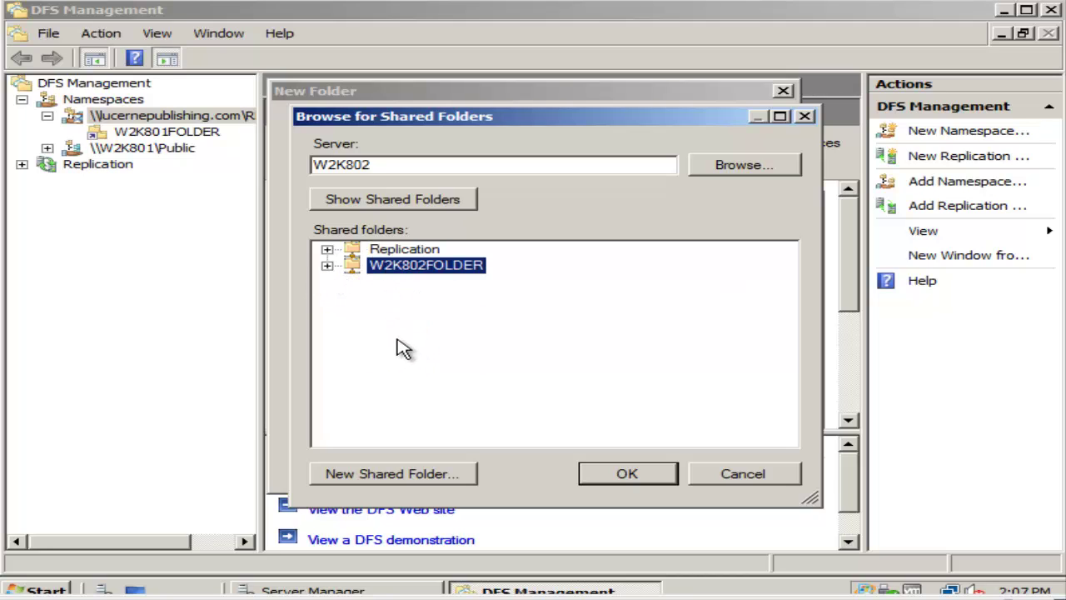
{"action": "left_click", "coordinate": [627, 475]}
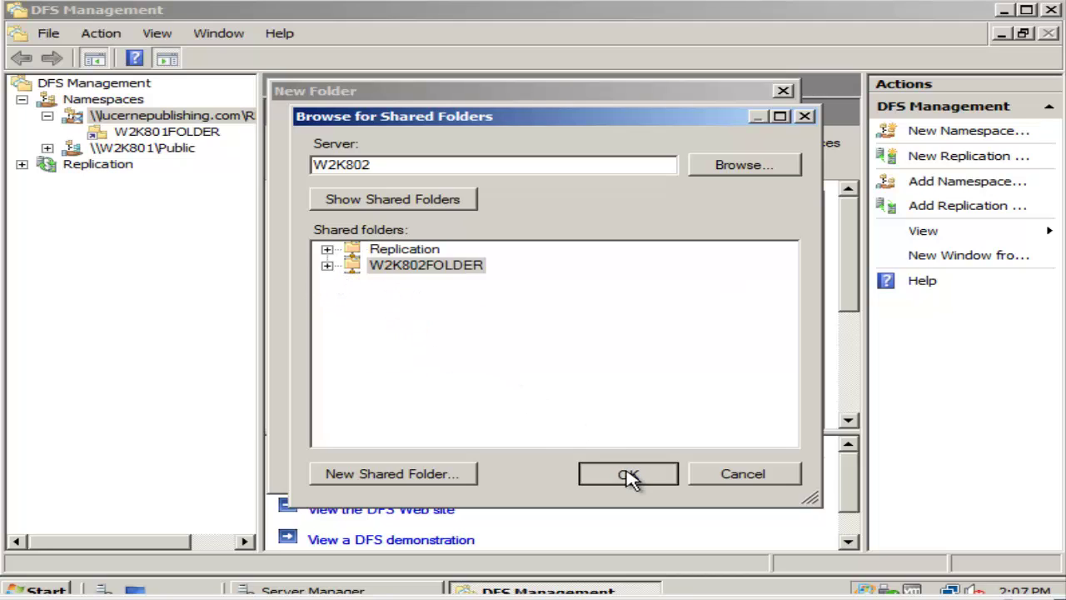
{"action": "left_click", "coordinate": [631, 354]}
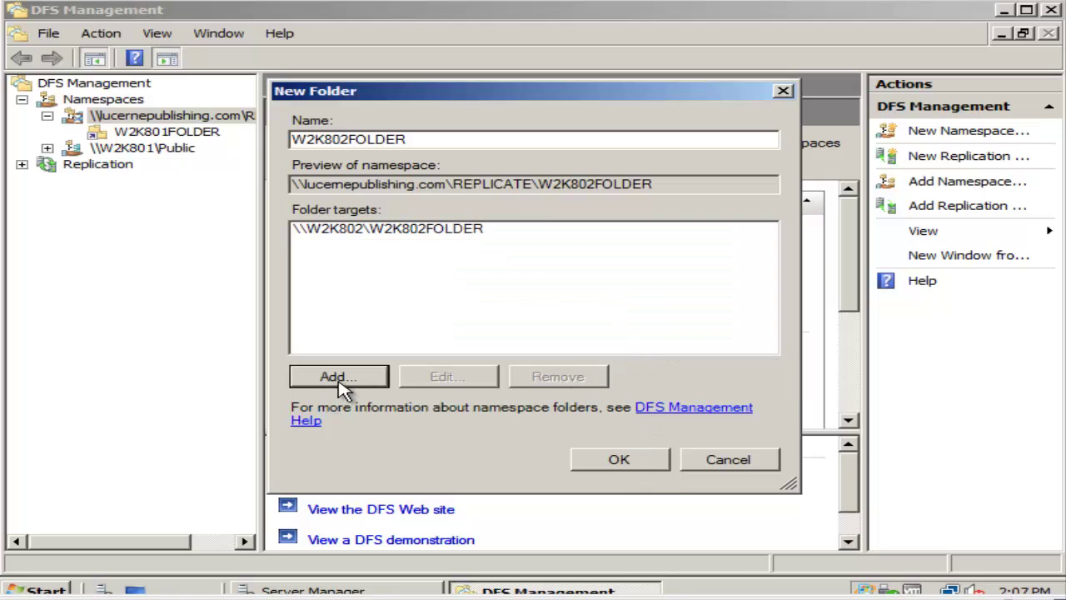
{"action": "left_click", "coordinate": [618, 462]}
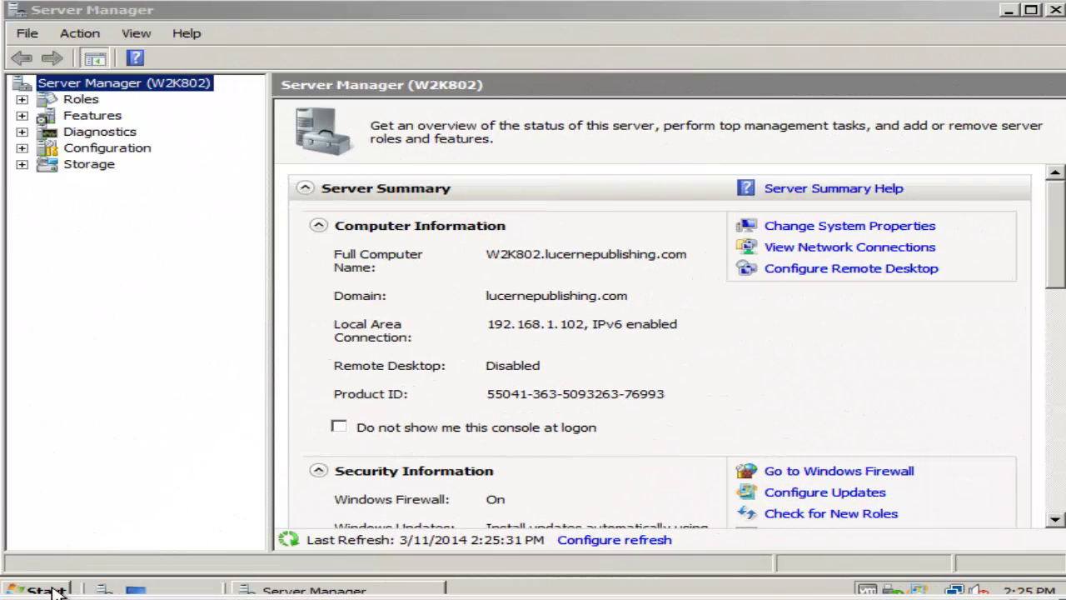
- On the W2K802 server, browse to \\w2k801 and open W2K801FOLDER in the REPLICATE share
{"action": "left_click", "coordinate": [50, 590]}
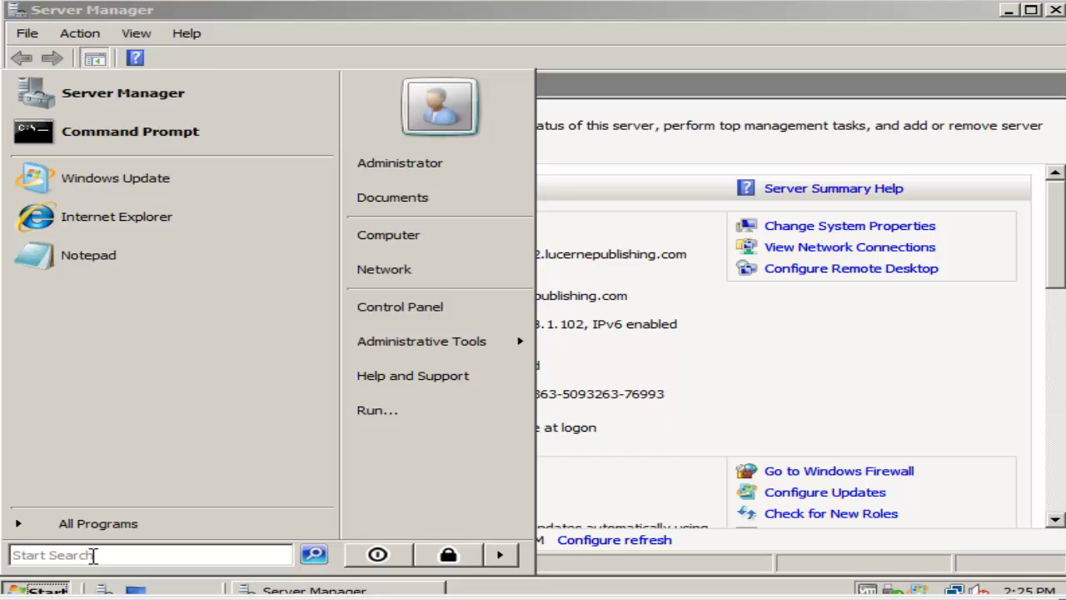
{"action": "type", "text": "\\\\"}
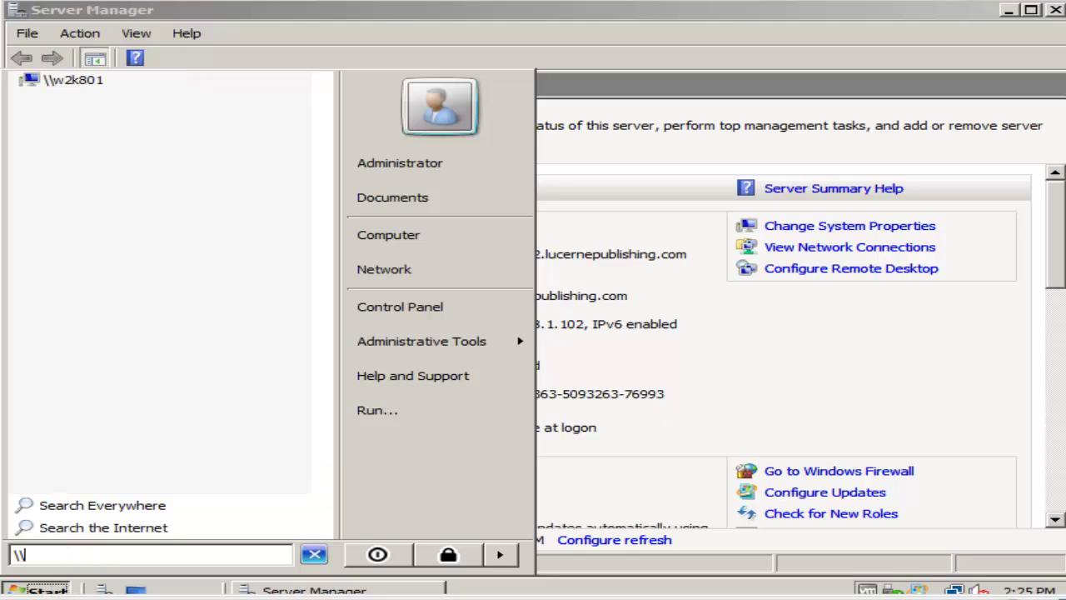
{"action": "left_click", "coordinate": [84, 81]}
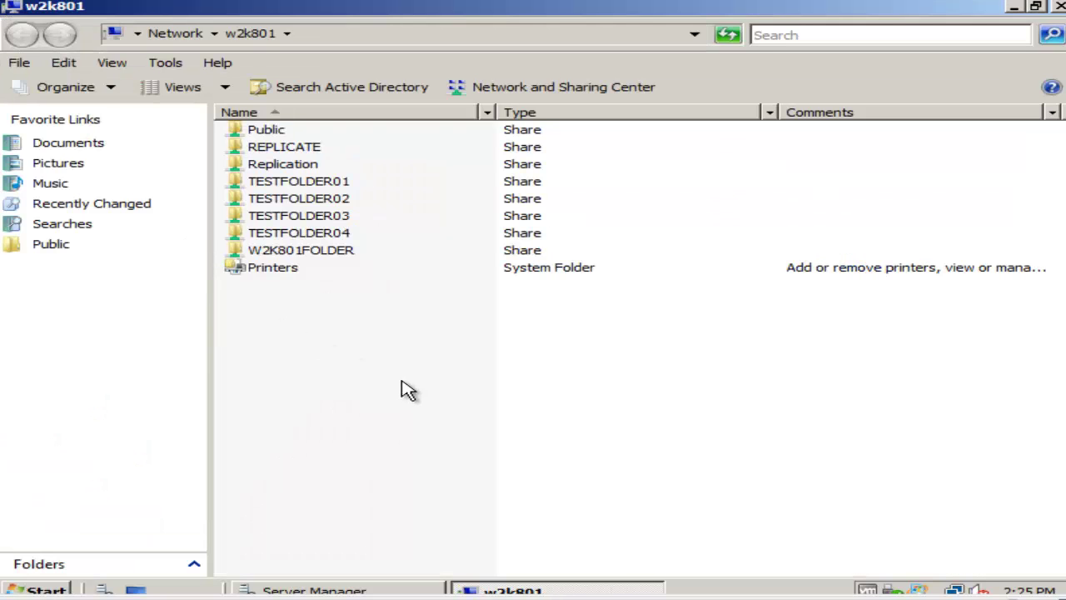
{"action": "double_click", "coordinate": [287, 150]}
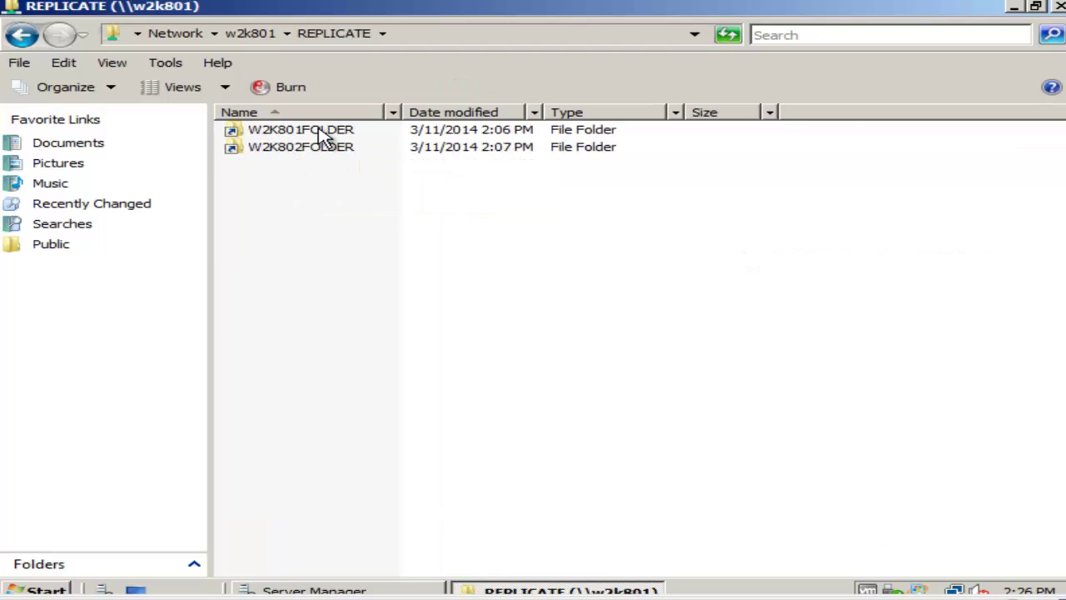
{"action": "double_click", "coordinate": [323, 133]}
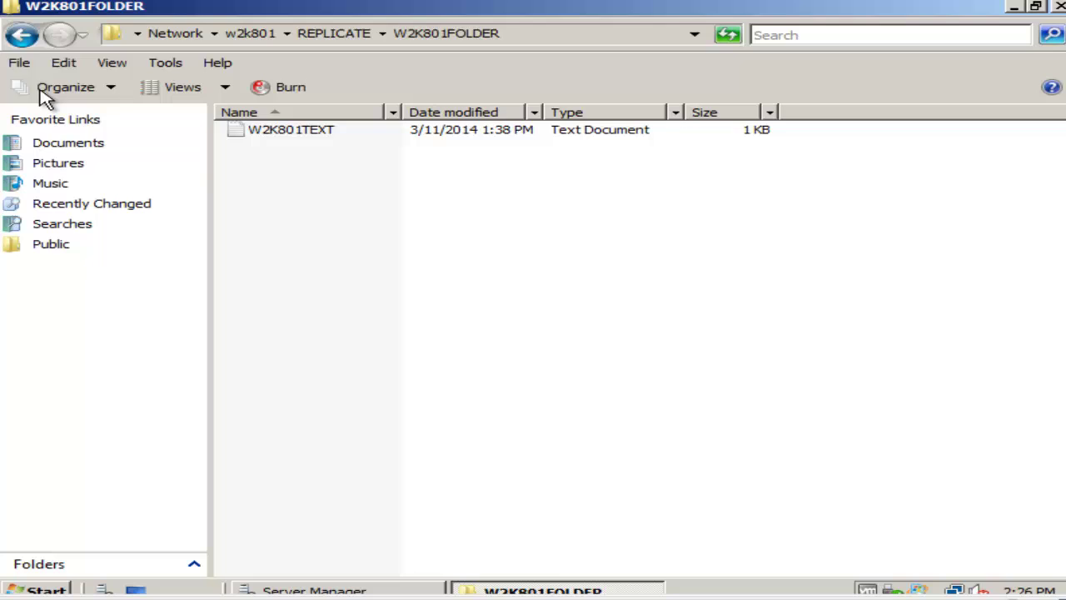
- Return to the REPLICATE share, open W2K802TEXT in W2K802FOLDER to check its contents, and close the file
{"action": "left_click", "coordinate": [23, 35]}
{"action": "double_click", "coordinate": [333, 154]}
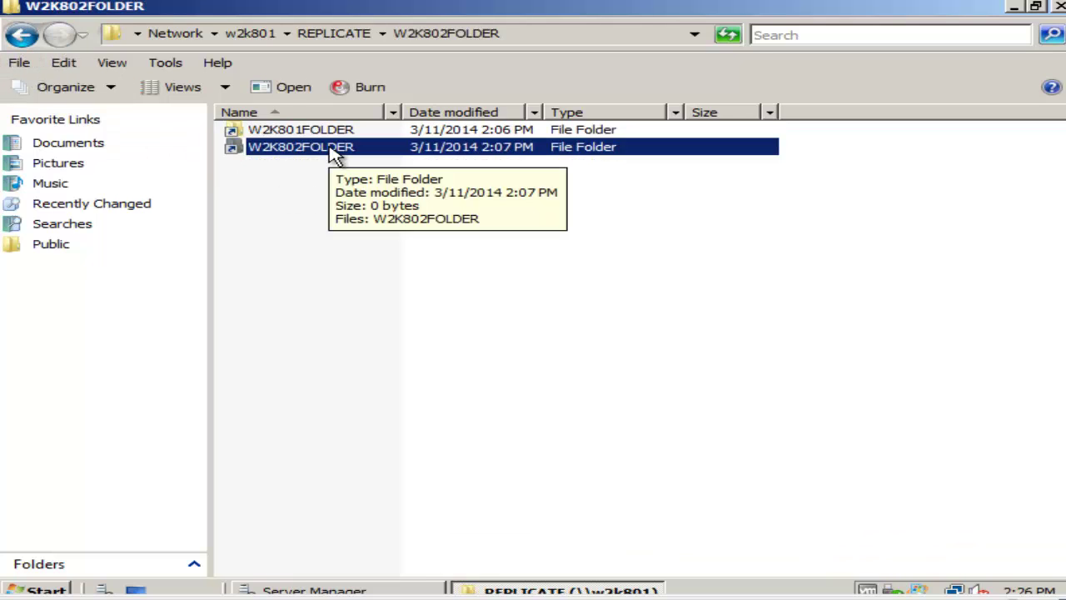
{"action": "double_click", "coordinate": [314, 133]}
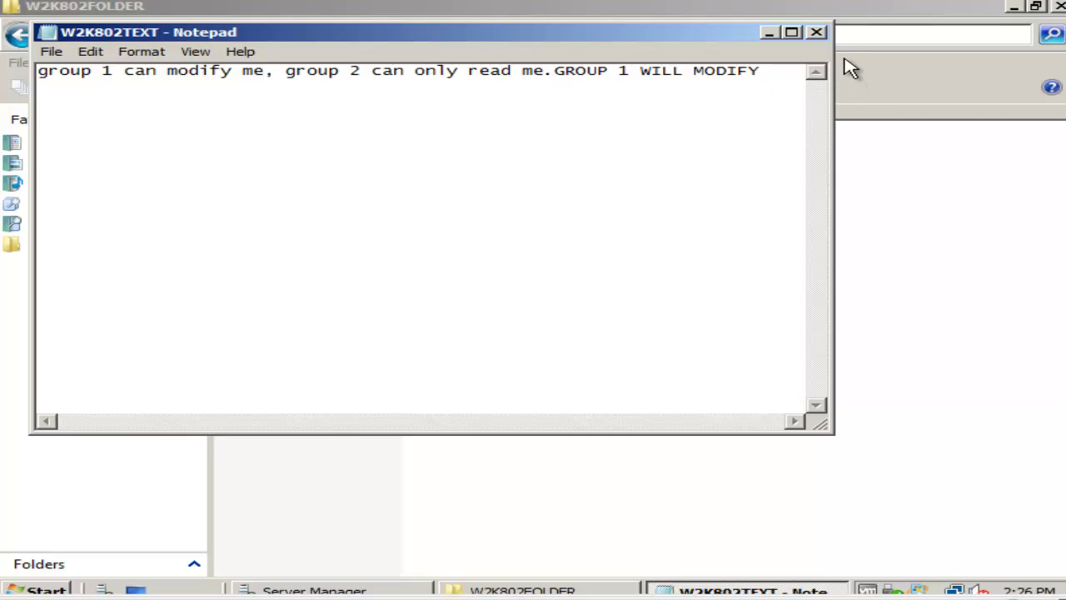
{"action": "left_click", "coordinate": [816, 32]}
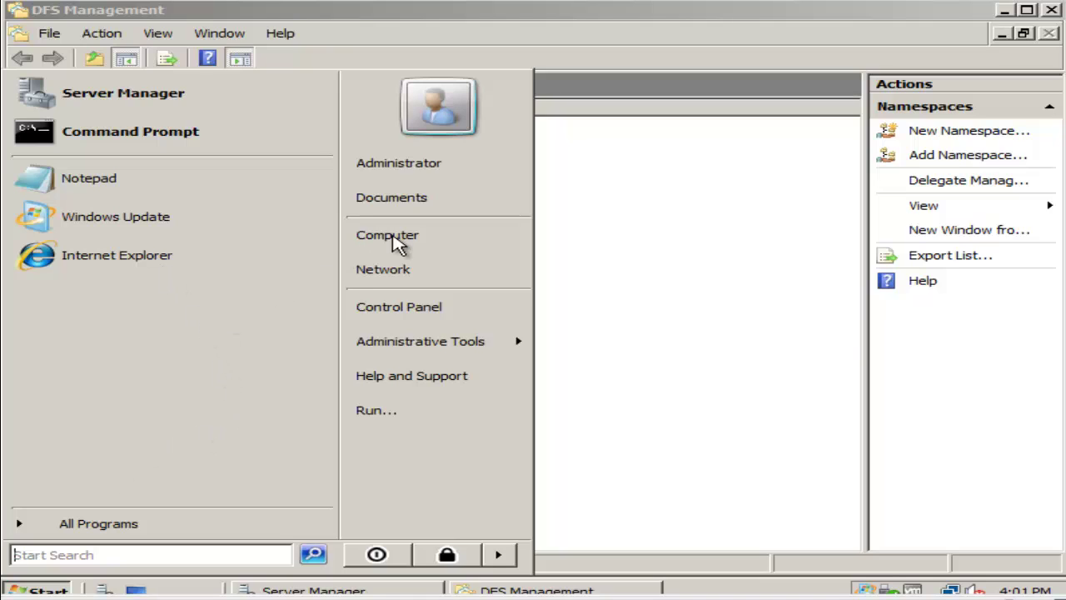
- On the W2K801 server, view the contents of Local Disk (C:), and browse the network to the replicate share on W2K801
{"action": "left_click", "coordinate": [396, 241]}
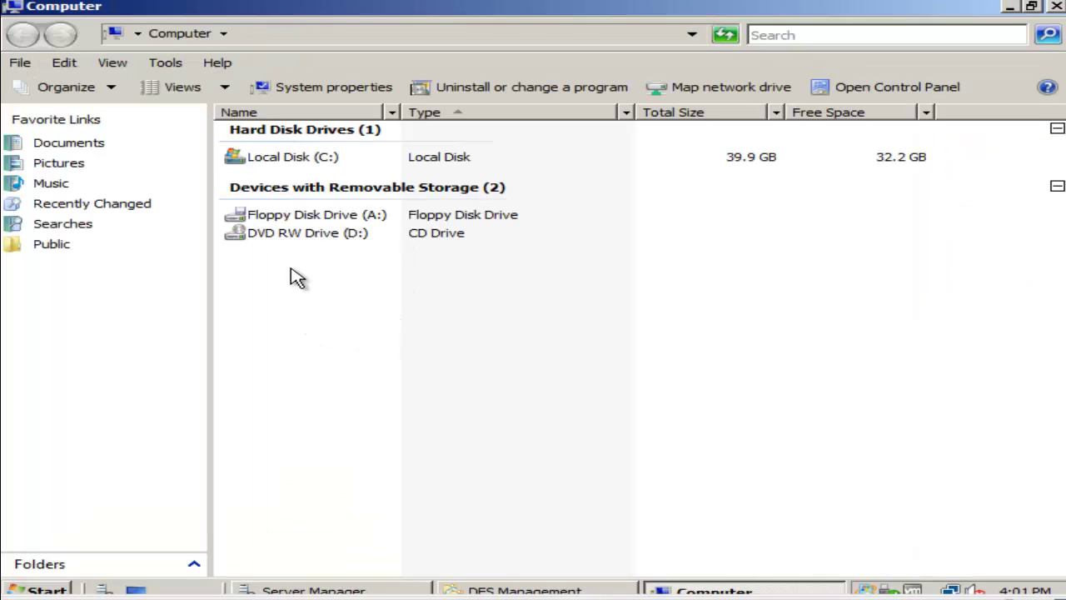
{"action": "double_click", "coordinate": [291, 159]}
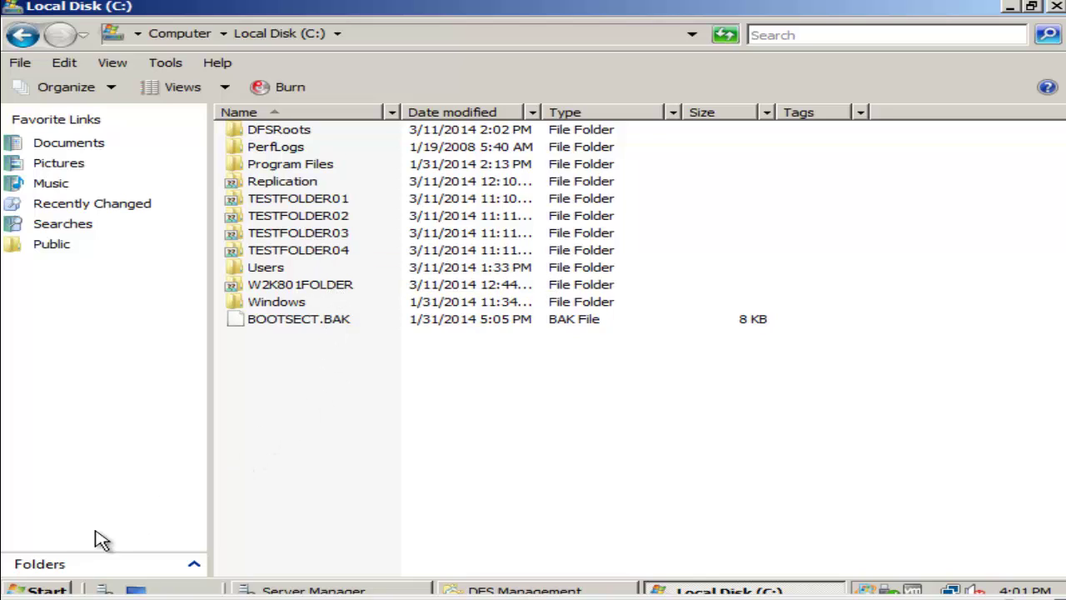
{"action": "left_click", "coordinate": [41, 590]}
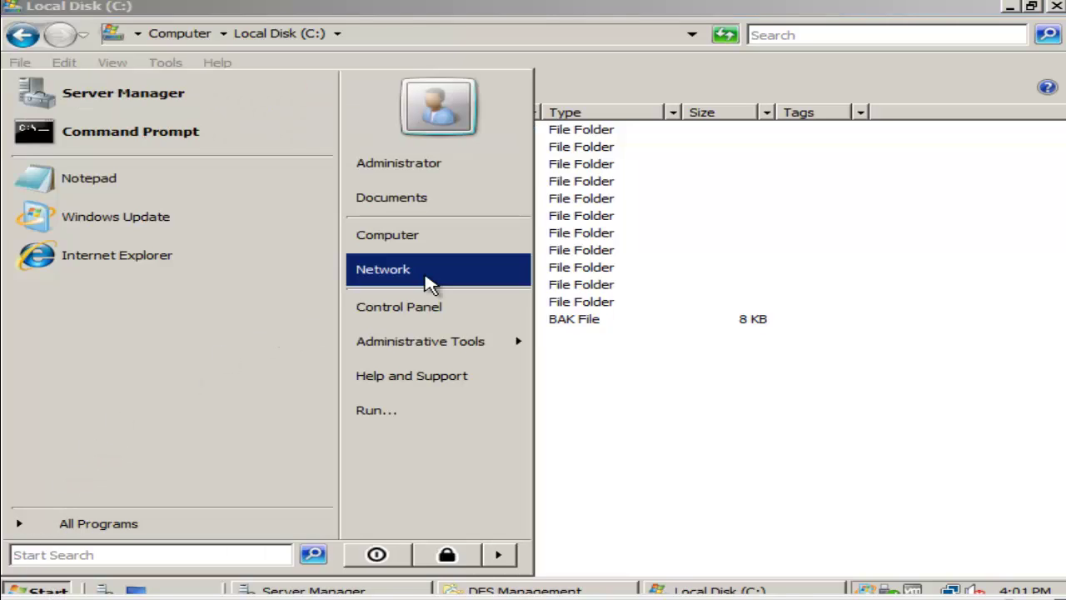
{"action": "left_click", "coordinate": [428, 285]}
{"action": "double_click", "coordinate": [292, 145]}
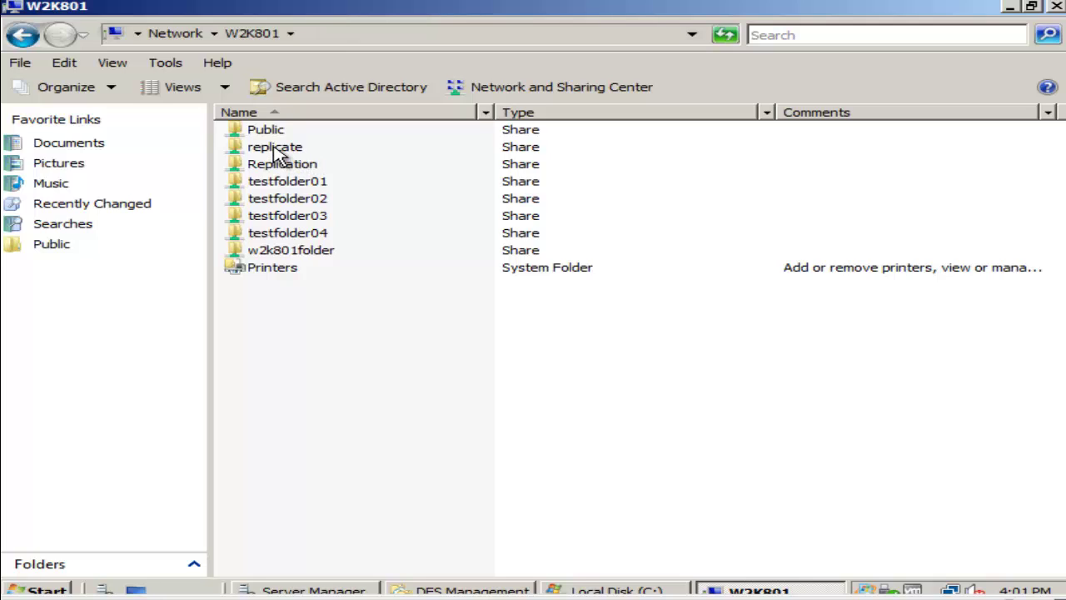
{"action": "double_click", "coordinate": [275, 150]}
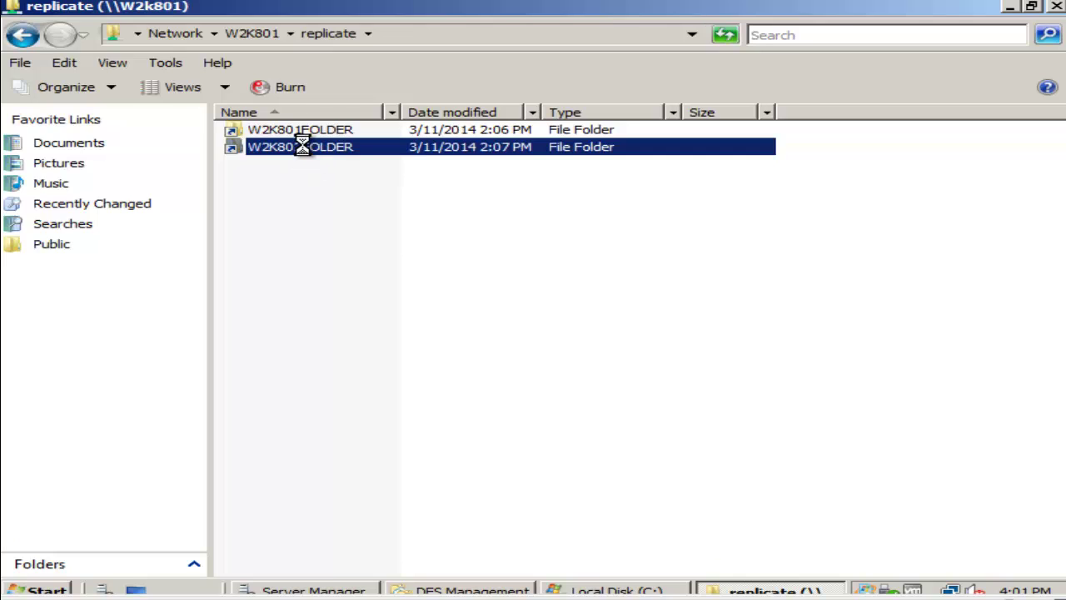
- Open W2K802TEXT in W2K802FOLDER to check its contents, close the file, and go back to the replicate share
{"action": "double_click", "coordinate": [272, 147]}
{"action": "double_click", "coordinate": [305, 132]}
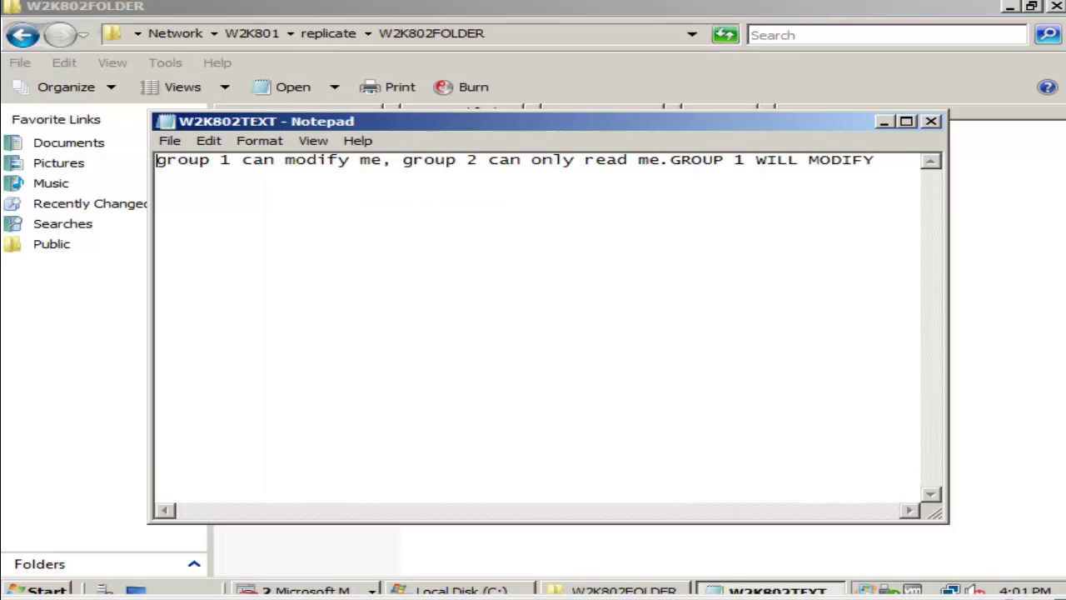
{"action": "left_click", "coordinate": [932, 122]}
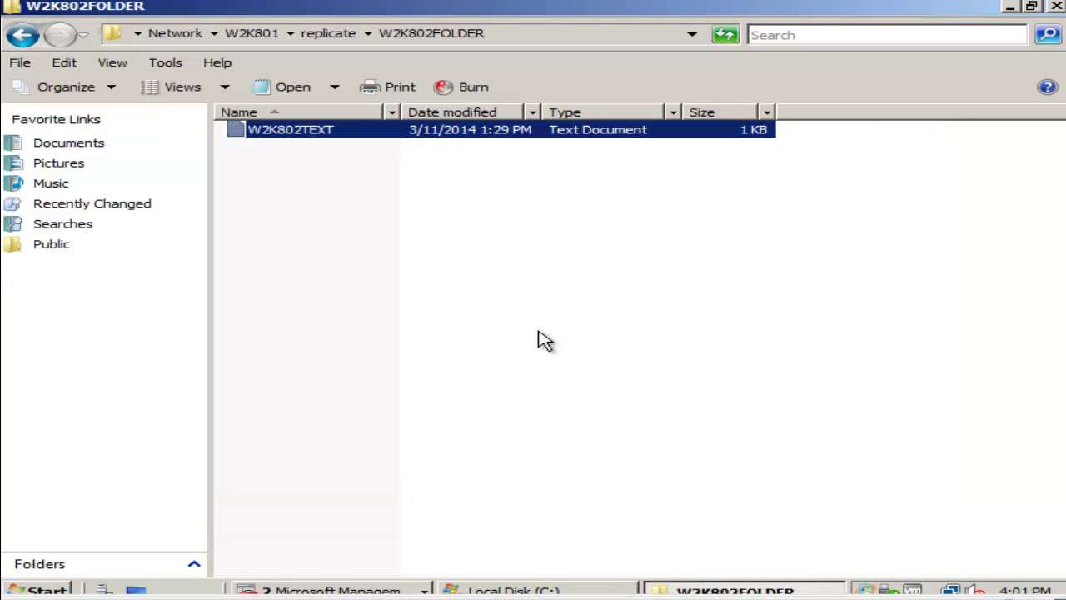
{"action": "left_click", "coordinate": [22, 35]}
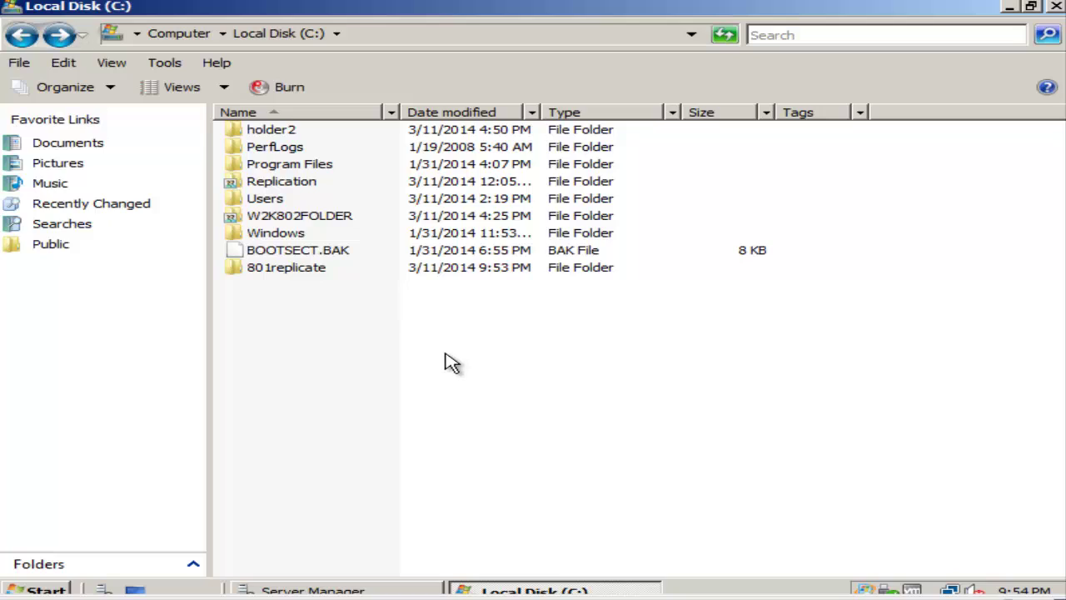
- On the W2K802 server, share the 801replicate folder on Local Disk (C:) with Everyone as Reader
{"action": "right_click", "coordinate": [293, 267]}
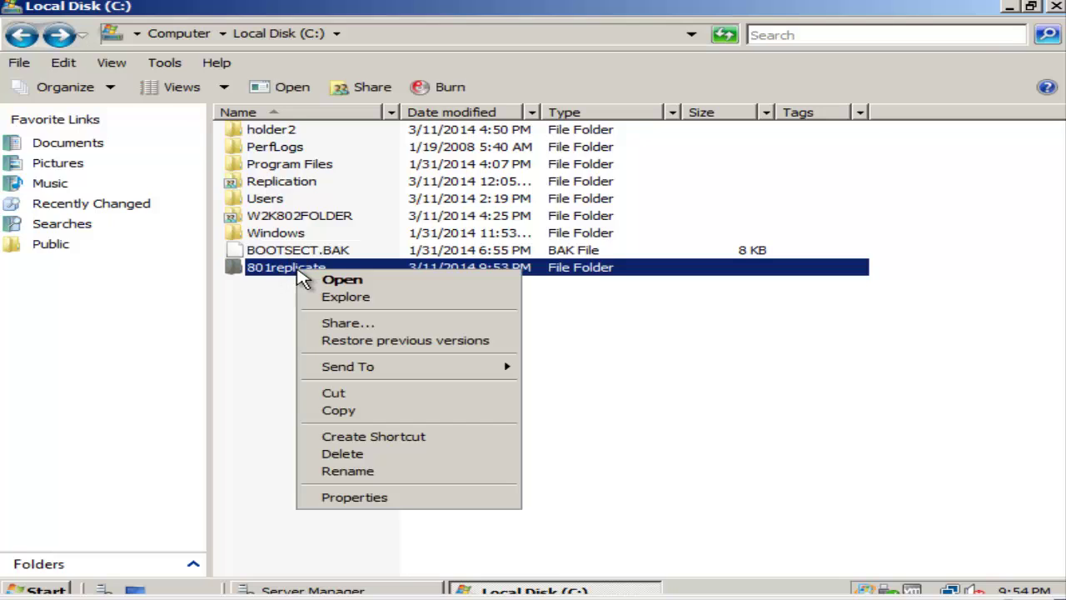
{"action": "left_click", "coordinate": [348, 326]}
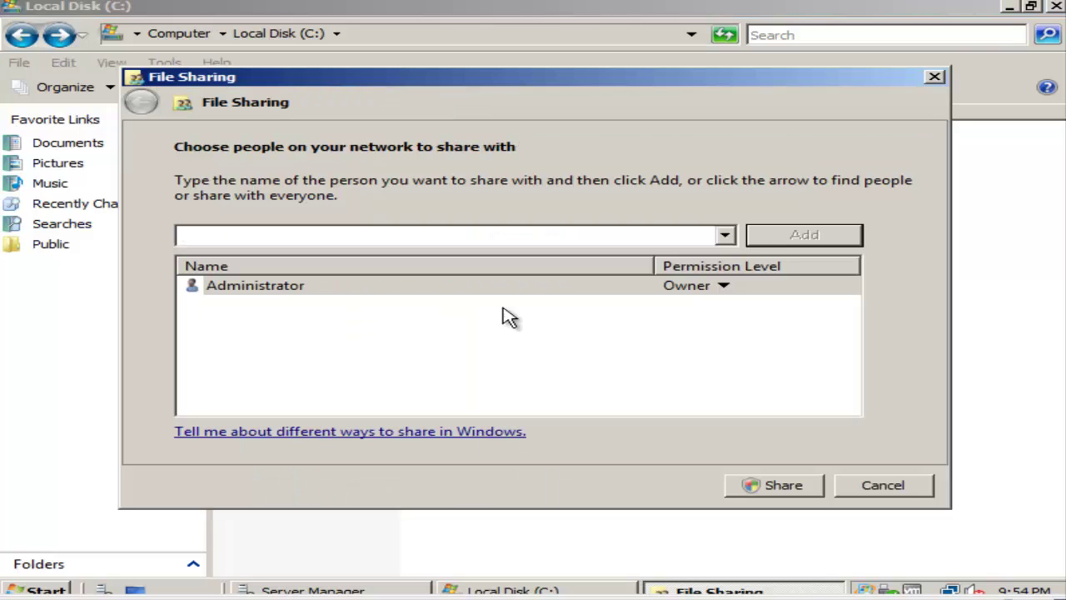
{"action": "left_click", "coordinate": [728, 237]}
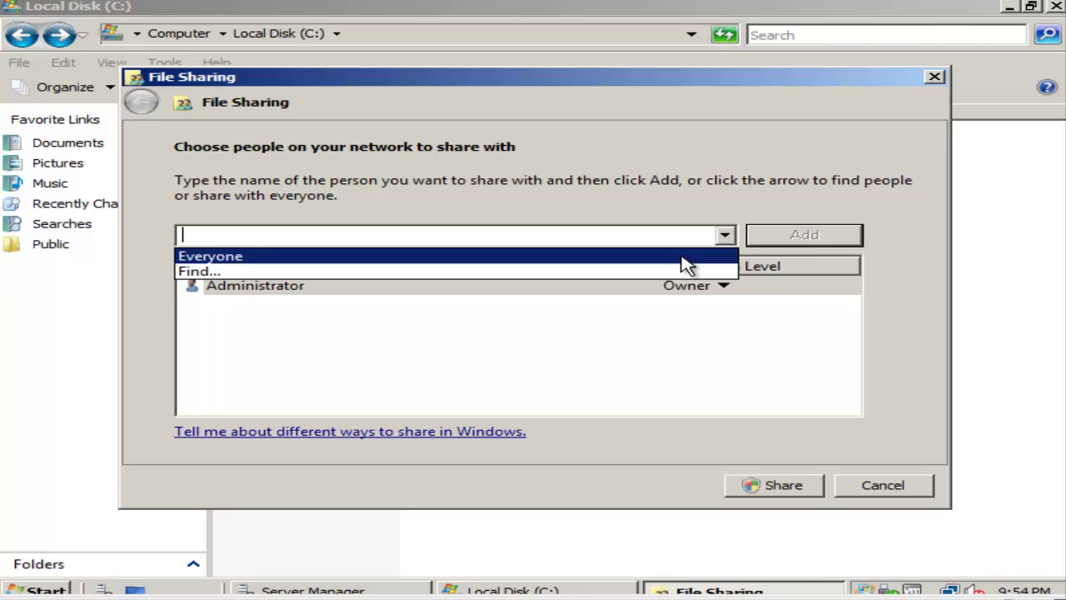
{"action": "left_click", "coordinate": [686, 256]}
{"action": "left_click", "coordinate": [801, 240]}
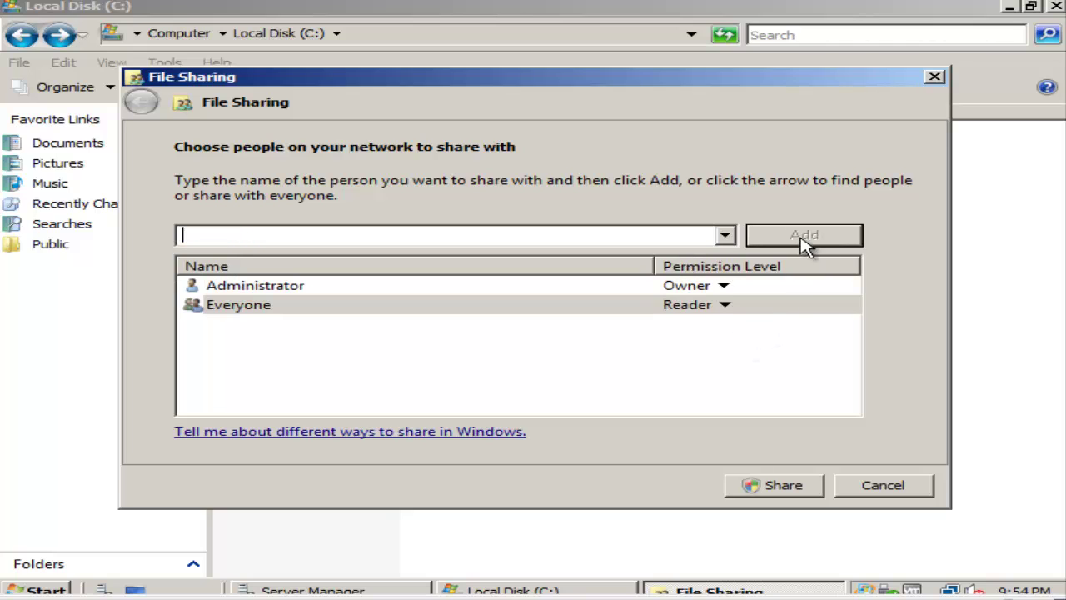
{"action": "left_click", "coordinate": [786, 494]}
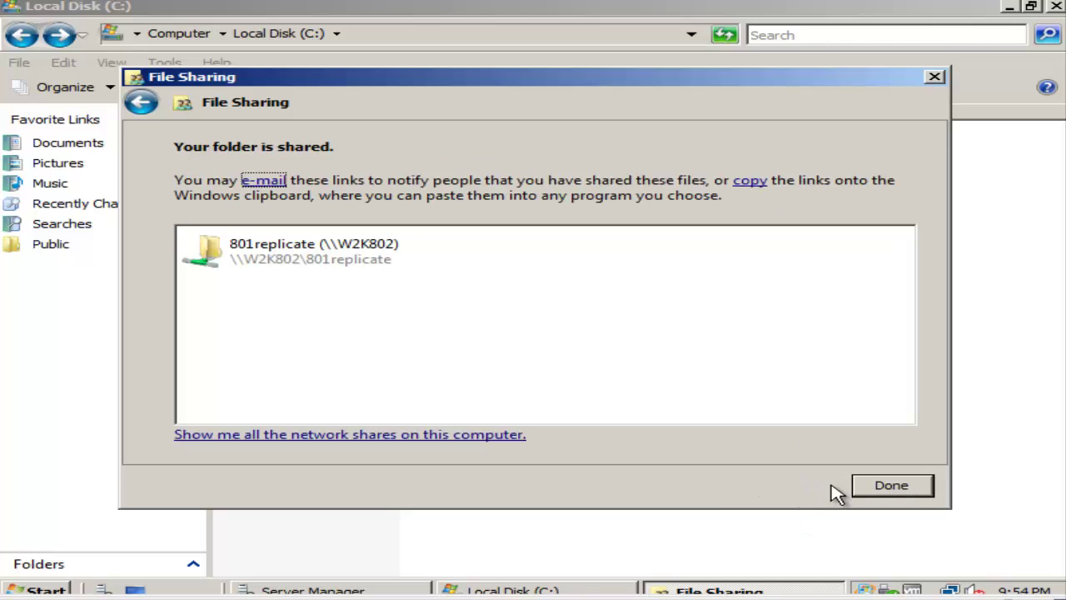
{"action": "left_click", "coordinate": [901, 490]}
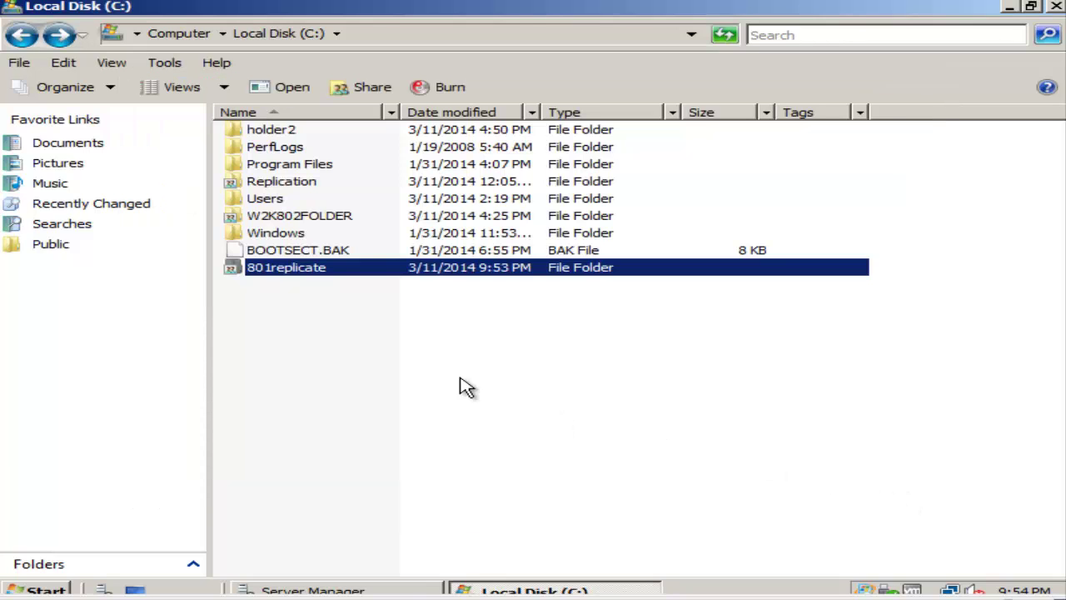
{"action": "left_click", "coordinate": [453, 378]}
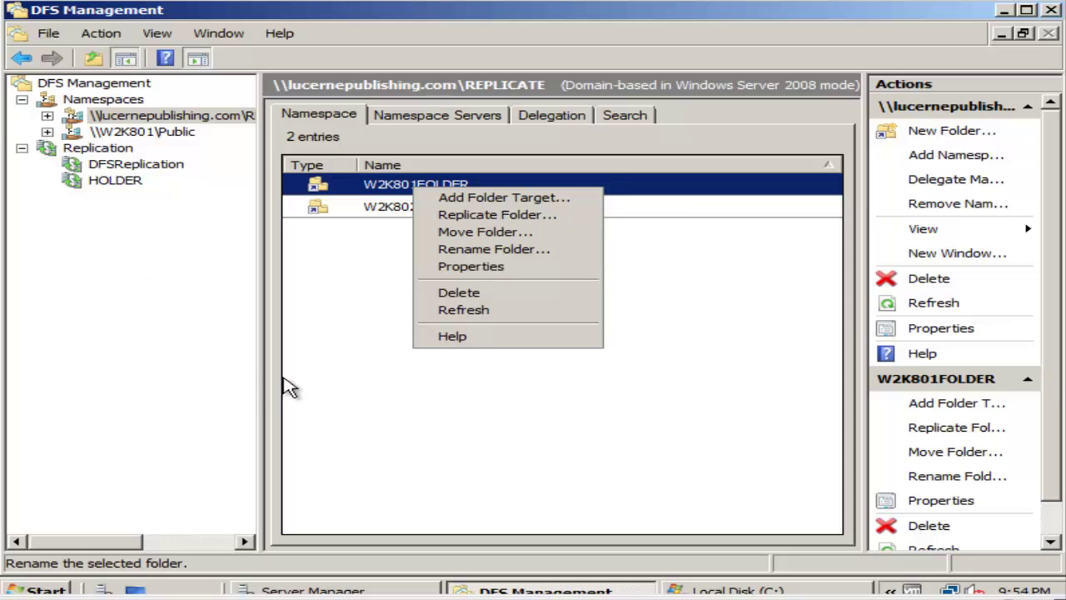
- On the W2K801 server, create a folder named 802replicate on Local Disk (C:)
{"action": "left_click", "coordinate": [185, 386]}
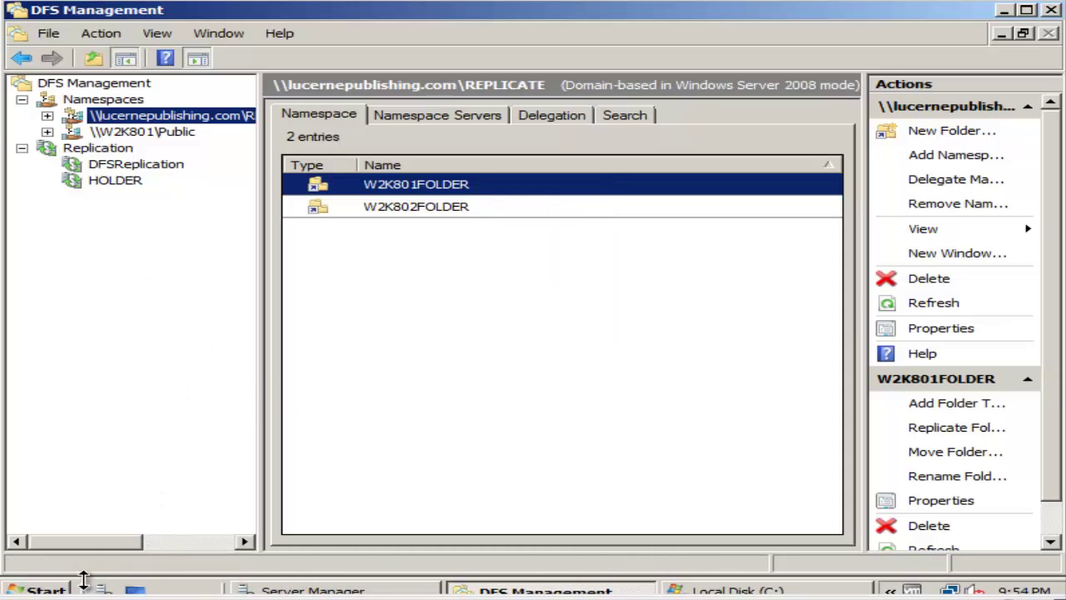
{"action": "left_click", "coordinate": [56, 591]}
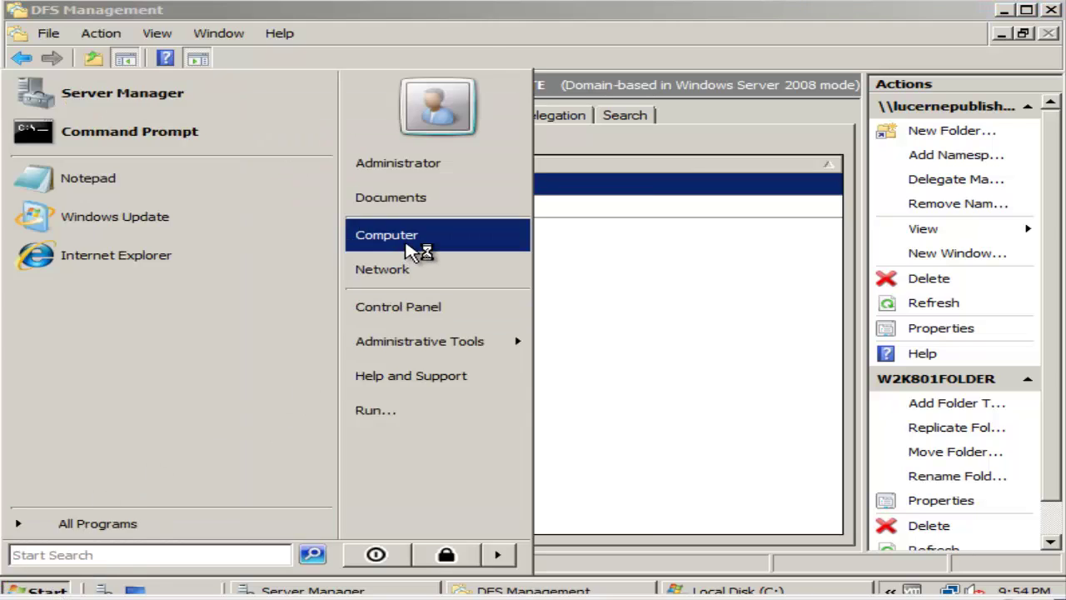
{"action": "left_click", "coordinate": [408, 236]}
{"action": "double_click", "coordinate": [282, 159]}
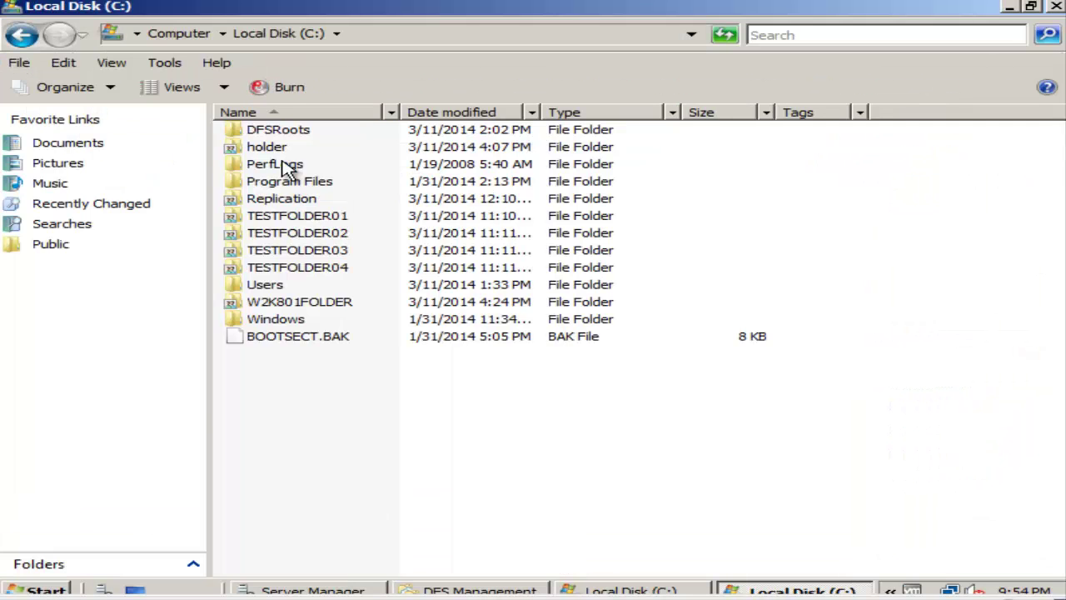
{"action": "right_click", "coordinate": [322, 411]}
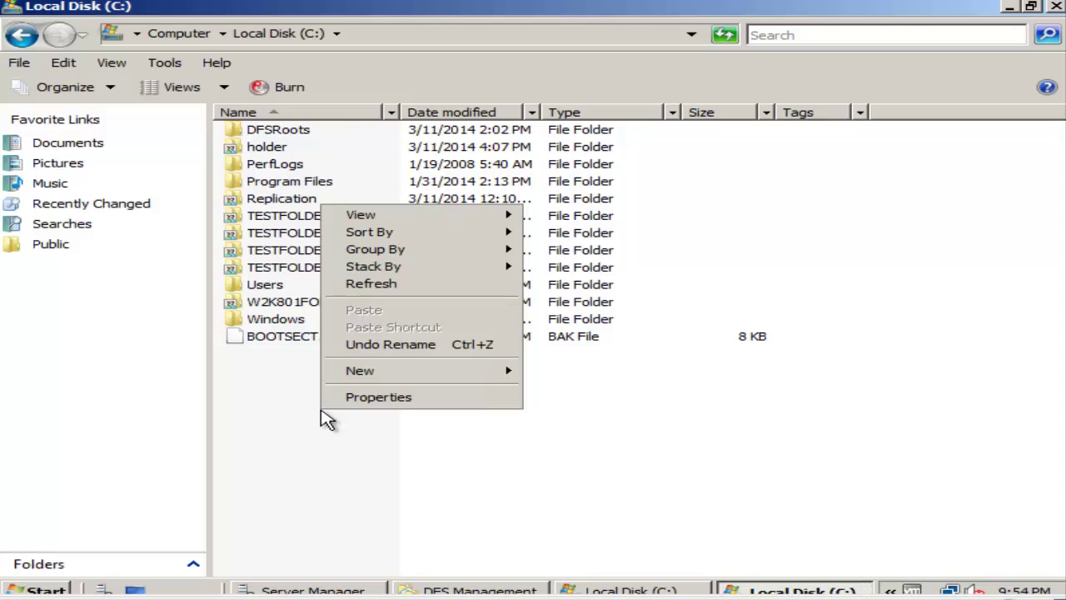
{"action": "key", "text": "w"}
{"action": "key", "text": "f"}
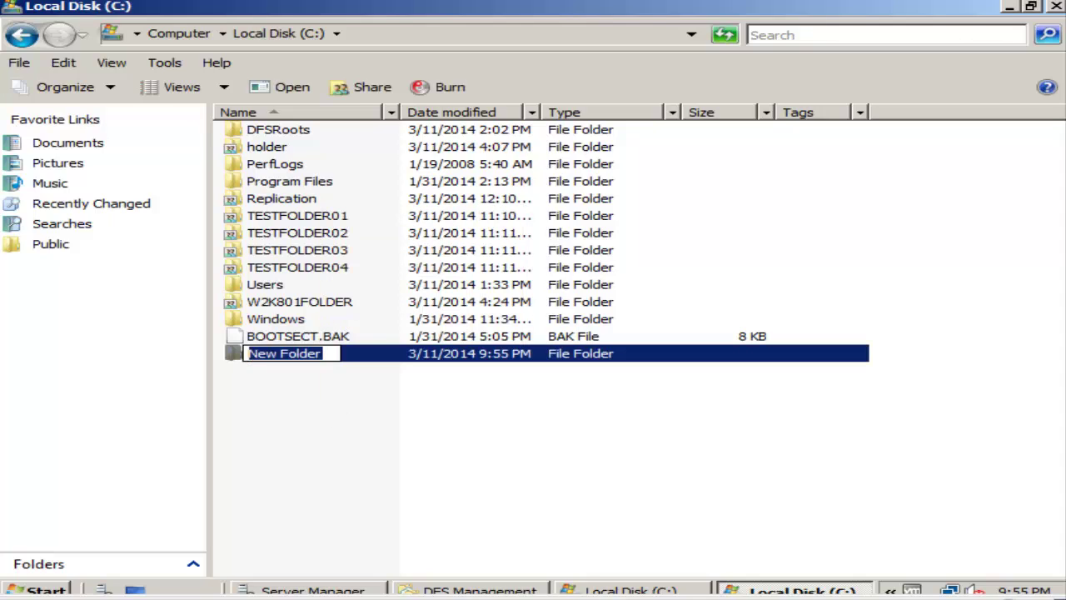
{"action": "type", "text": "802"}
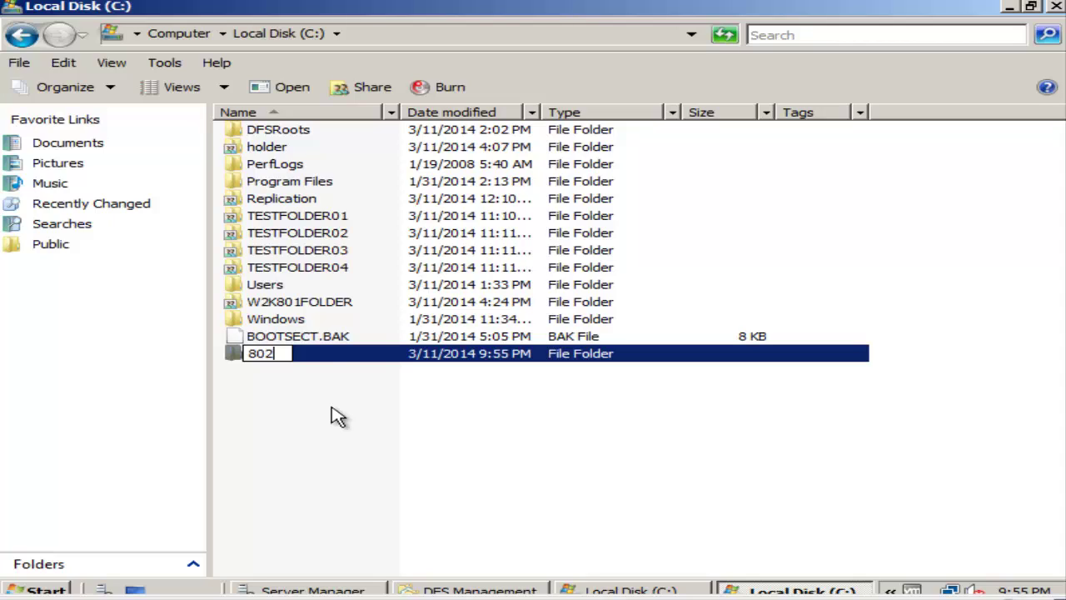
{"action": "type", "text": "replicate"}
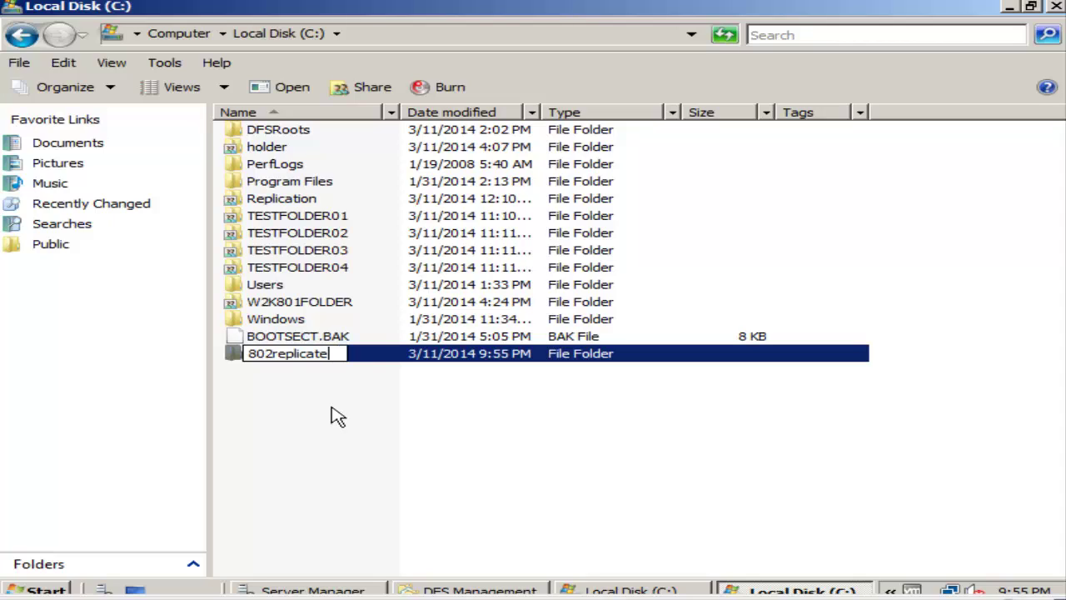
{"action": "key", "text": "Return"}
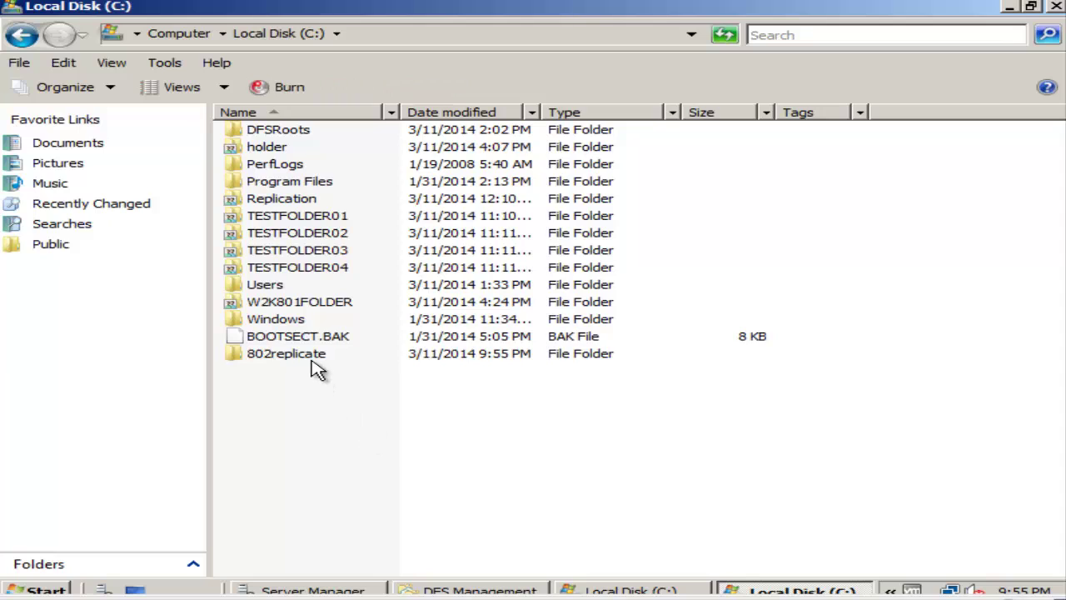
- Share the 802replicate folder with Everyone
{"action": "right_click", "coordinate": [310, 360]}
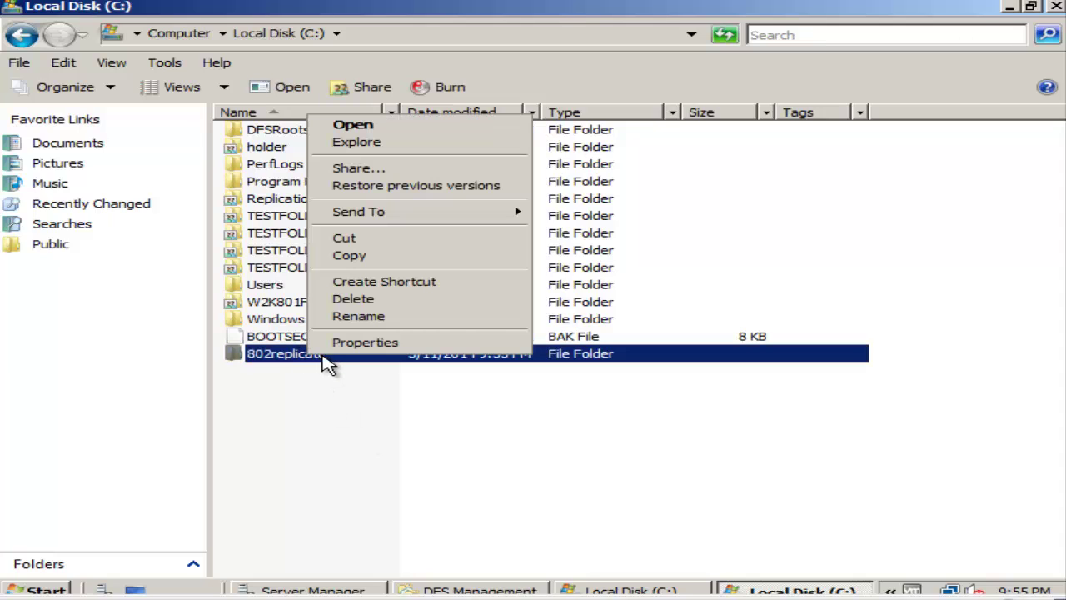
{"action": "left_click", "coordinate": [377, 173]}
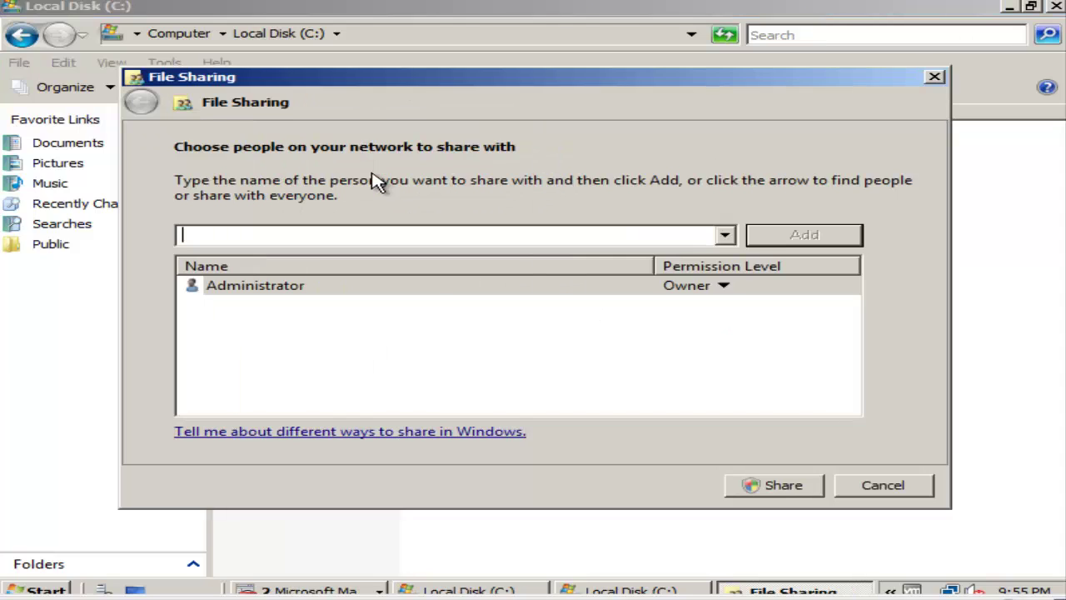
{"action": "left_click", "coordinate": [725, 235]}
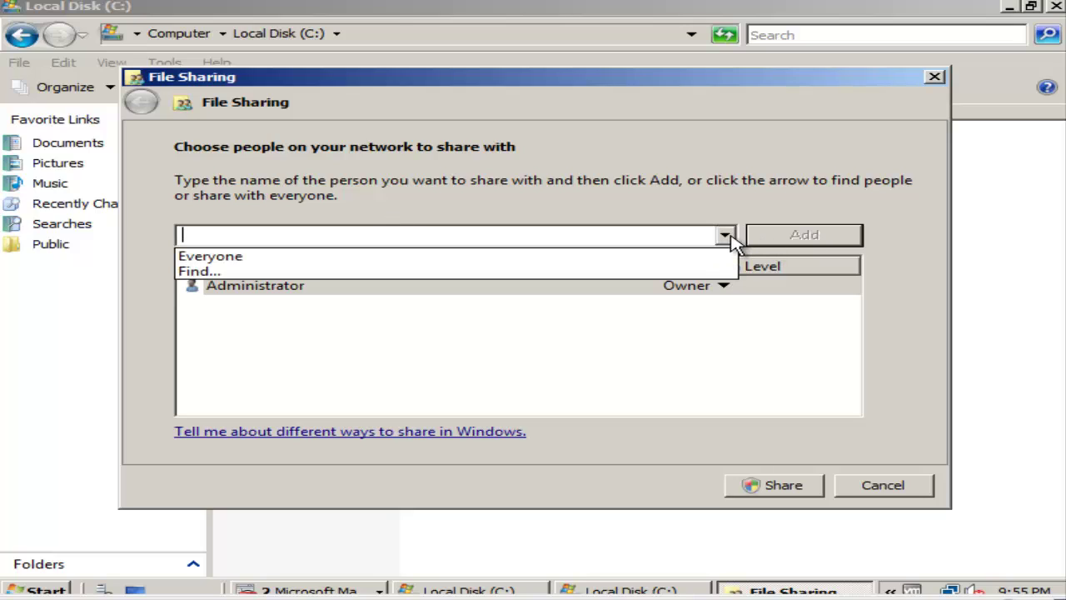
{"action": "left_click", "coordinate": [688, 255]}
{"action": "left_click", "coordinate": [805, 237]}
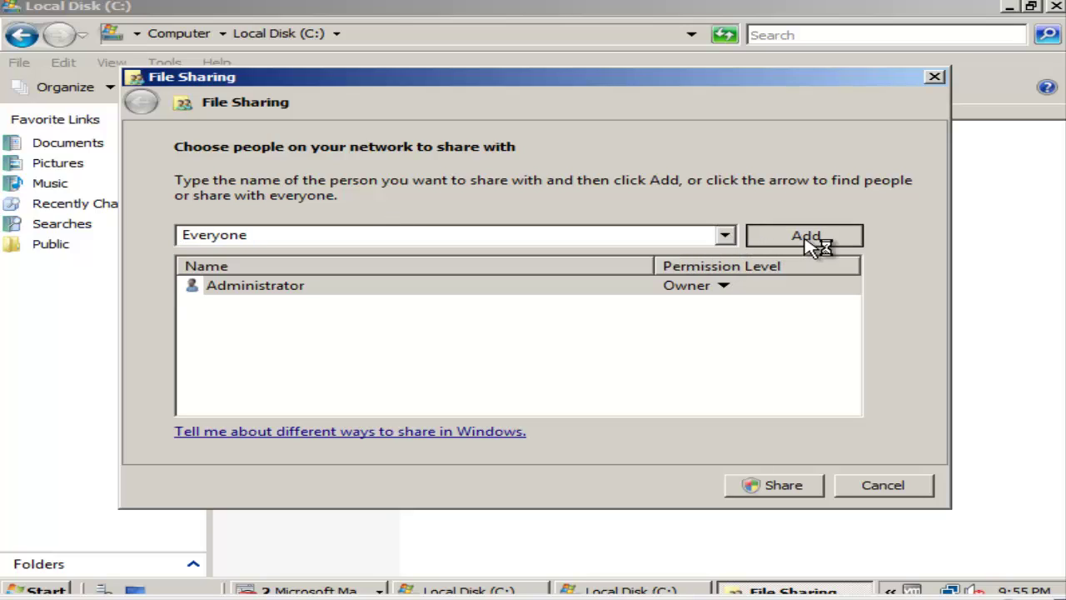
{"action": "left_click", "coordinate": [787, 491]}
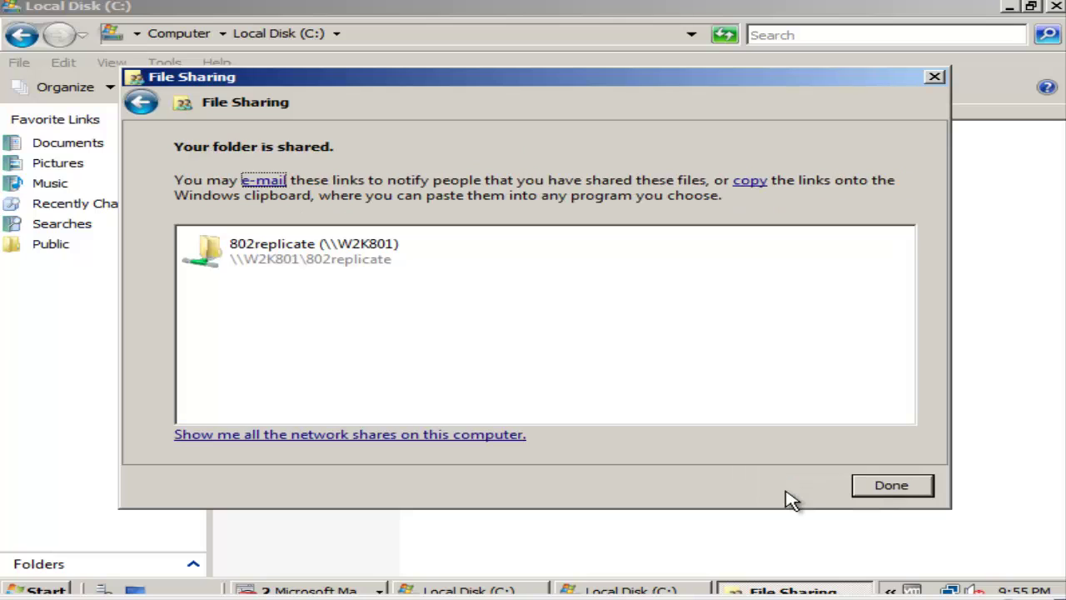
{"action": "left_click", "coordinate": [893, 488]}
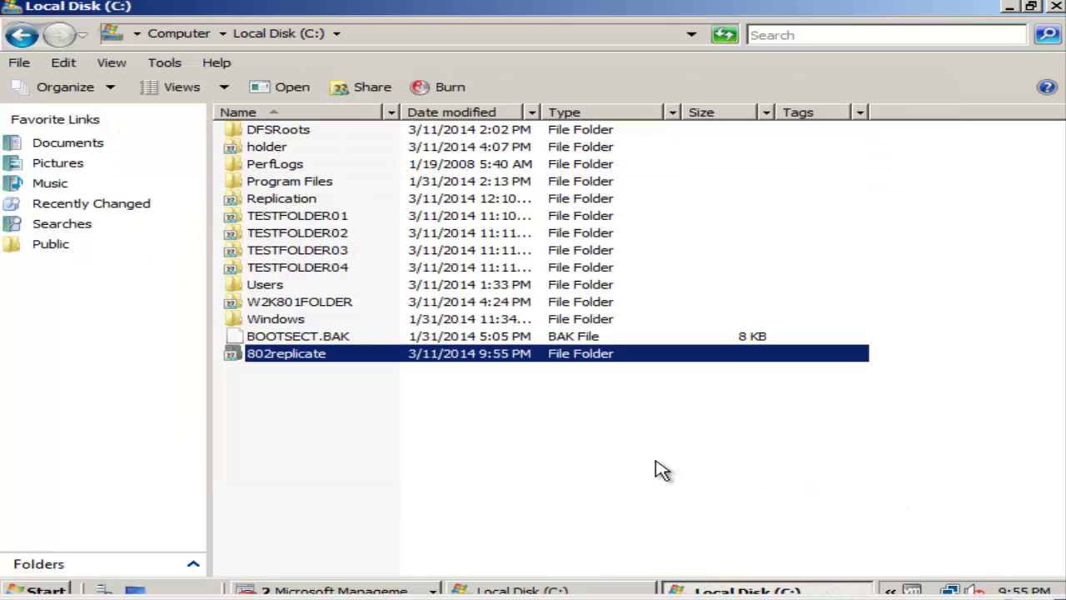
{"action": "left_click", "coordinate": [532, 464]}
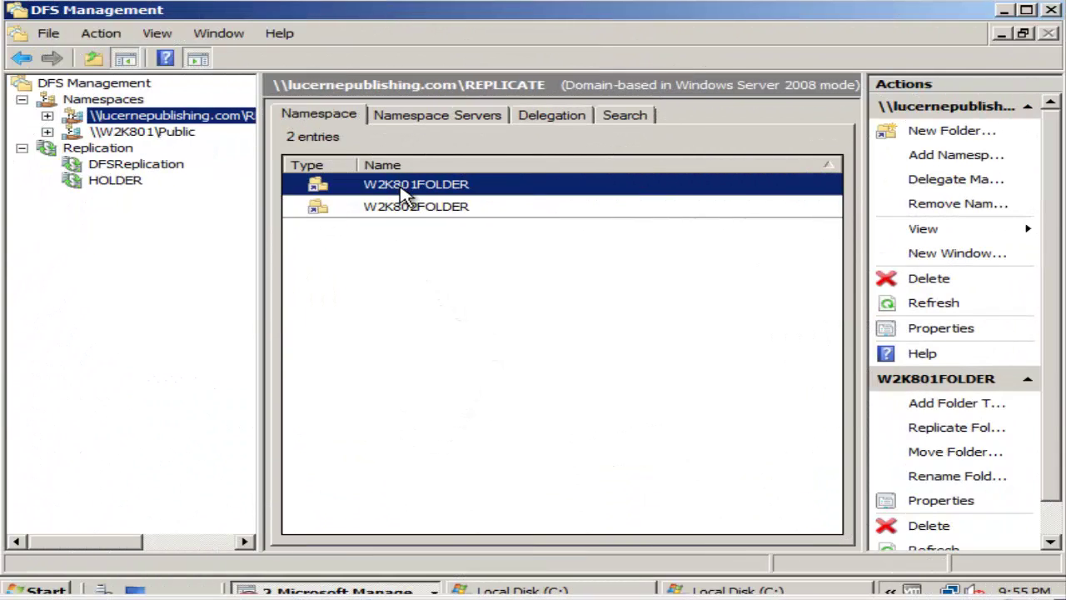
- Add \\W2K802\801replicate as a folder target for W2K801FOLDER in the REPLICATE namespace
{"action": "right_click", "coordinate": [404, 194]}
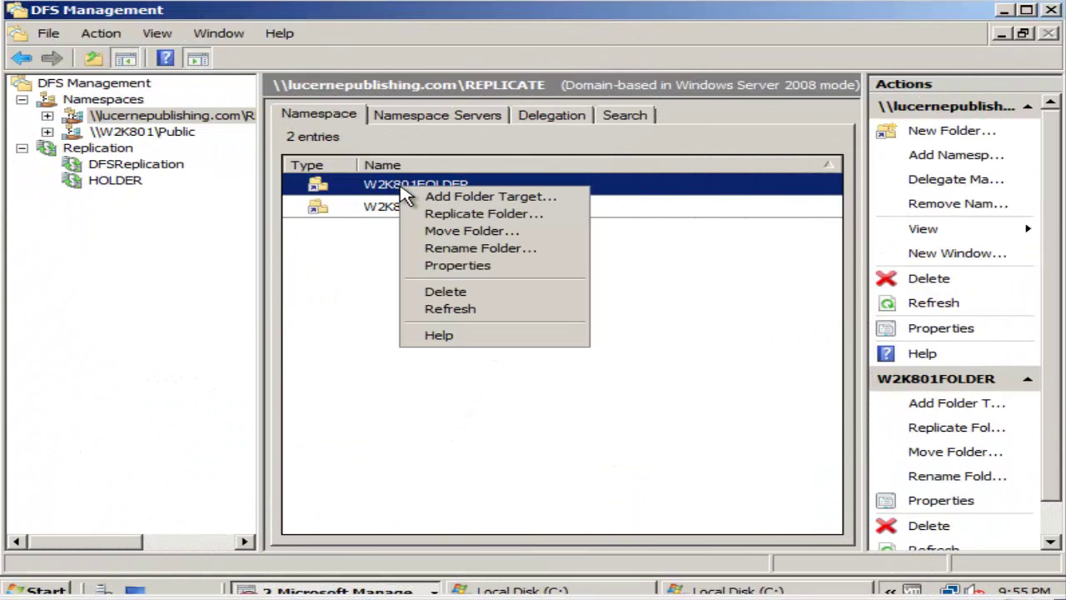
{"action": "left_click", "coordinate": [450, 200]}
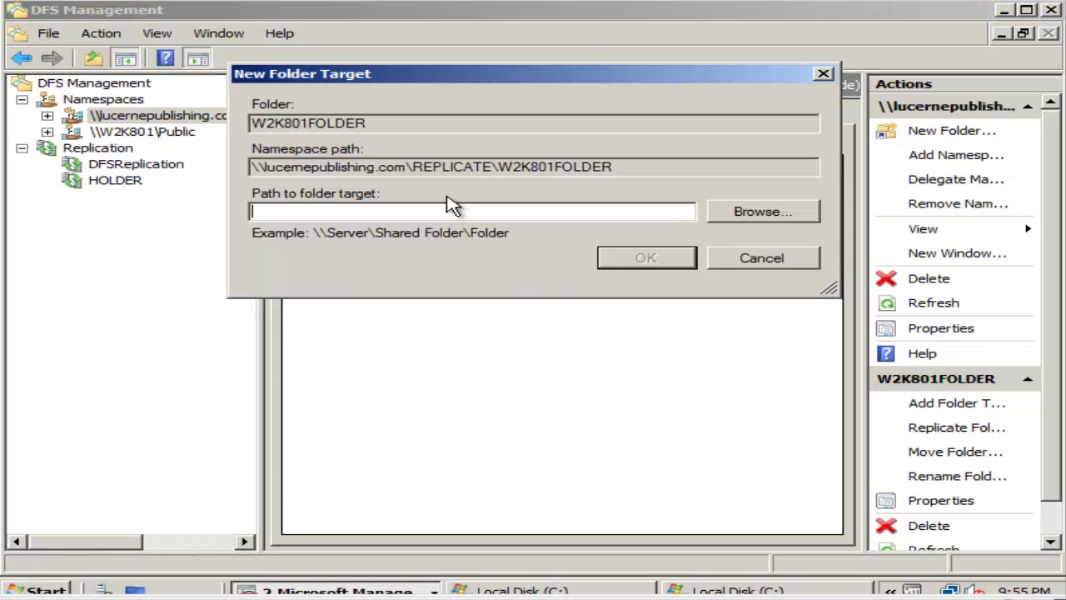
{"action": "left_click", "coordinate": [768, 218]}
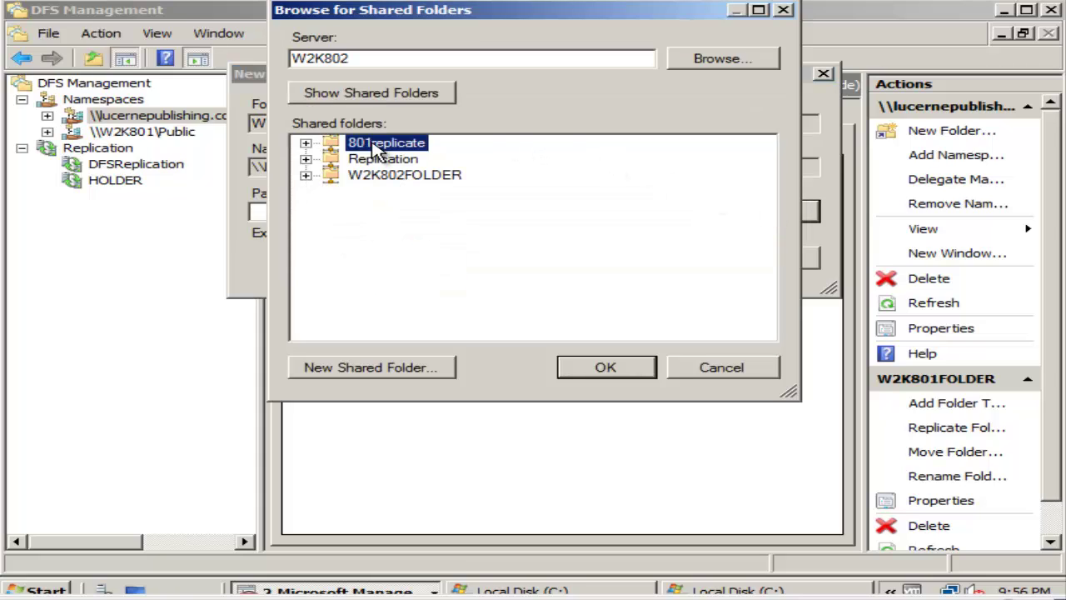
{"action": "left_click", "coordinate": [601, 369]}
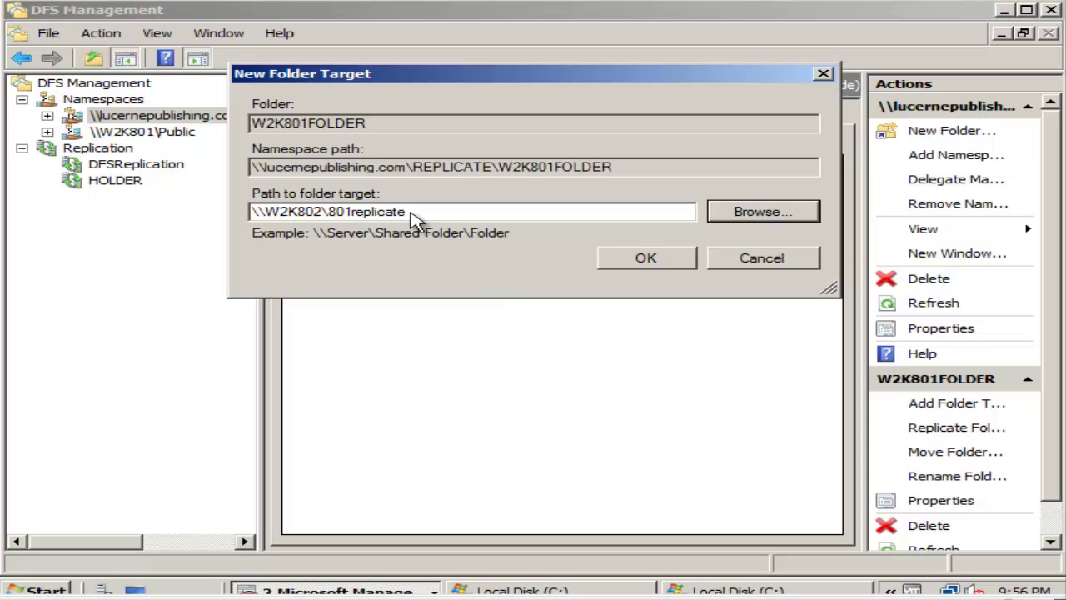
{"action": "left_click", "coordinate": [633, 260]}
{"action": "left_click", "coordinate": [737, 367]}
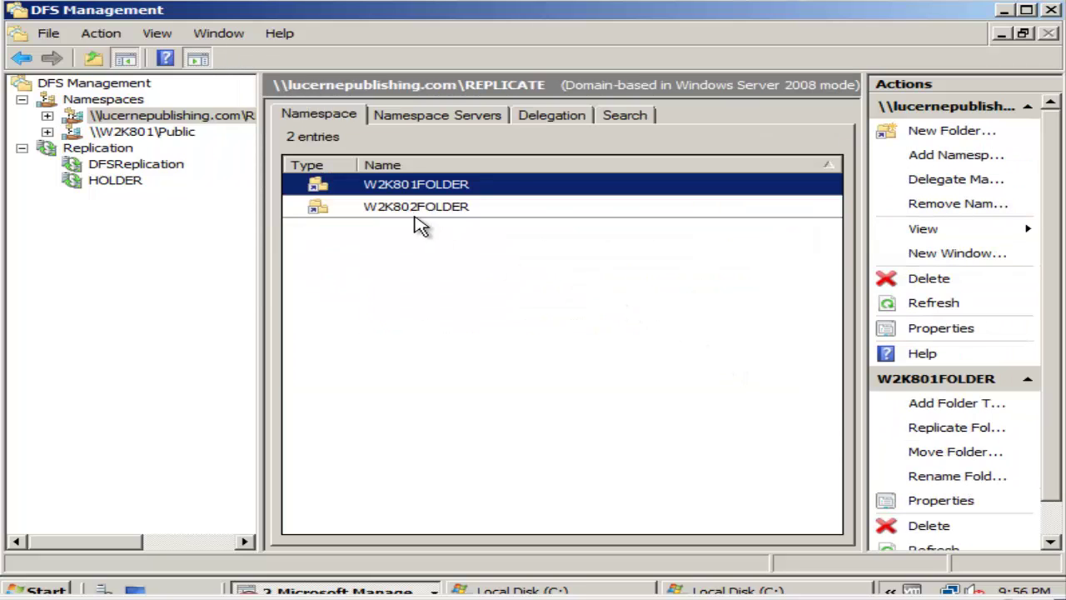
- Add \\W2K801\802replicate as a folder target for W2K802FOLDER in the REPLICATE namespace
{"action": "right_click", "coordinate": [413, 211]}
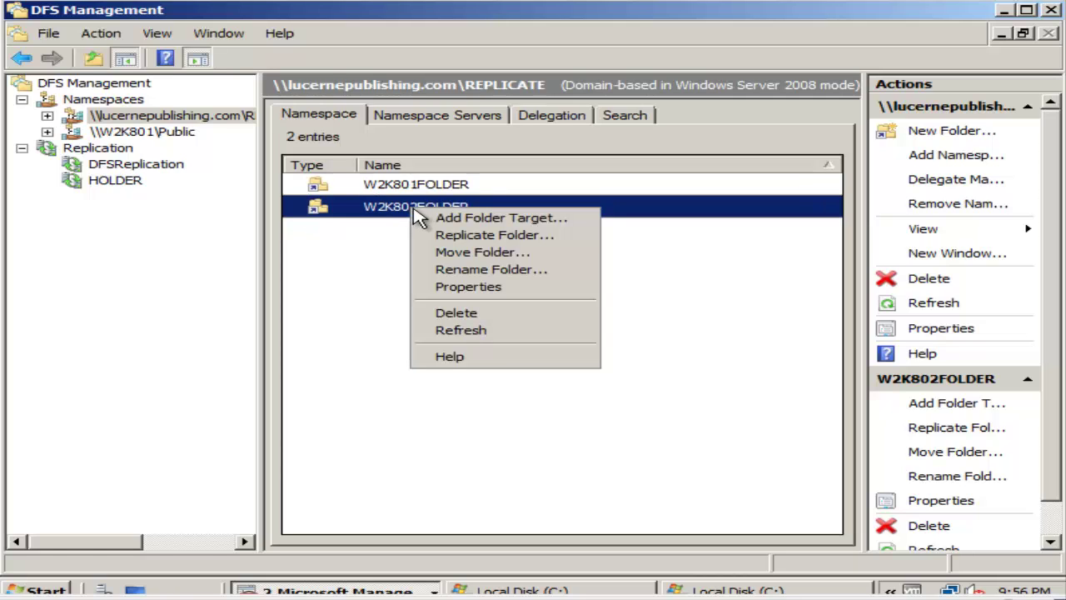
{"action": "left_click", "coordinate": [458, 218]}
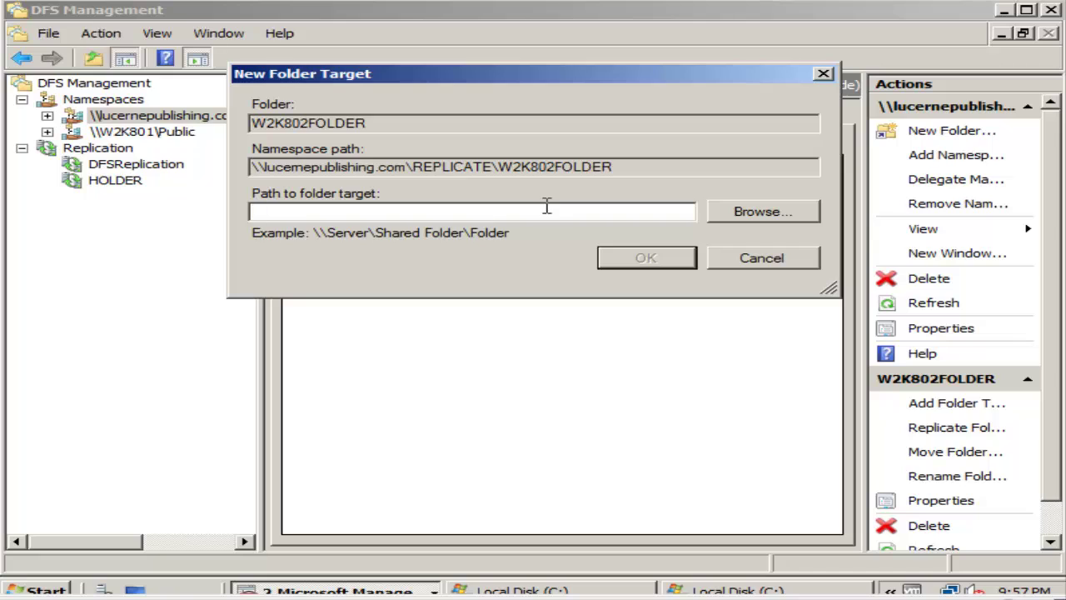
{"action": "left_click", "coordinate": [768, 218]}
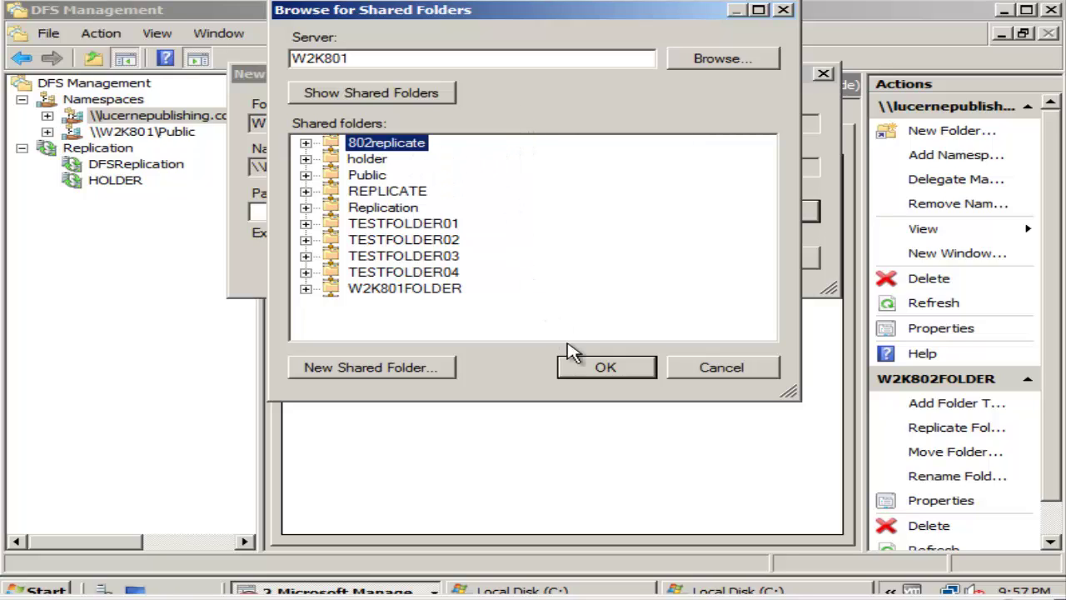
{"action": "left_click", "coordinate": [603, 369]}
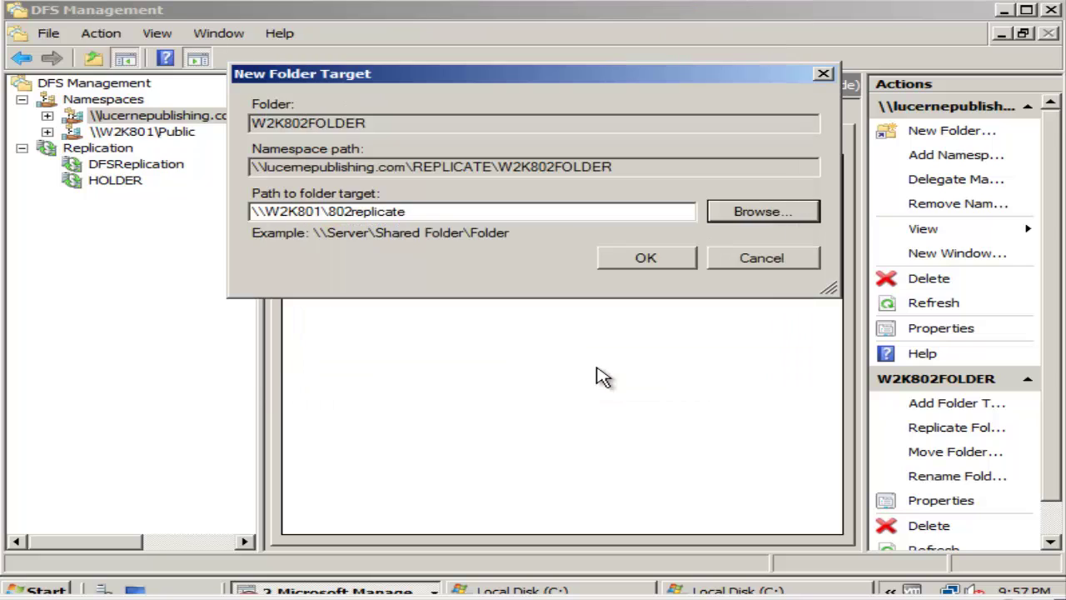
{"action": "left_click", "coordinate": [643, 260]}
- Create a replication group for W2K802FOLDER with W2K801 as primary member, full mesh topology and continuous replication at full bandwidth
{"action": "key", "text": "Return"}
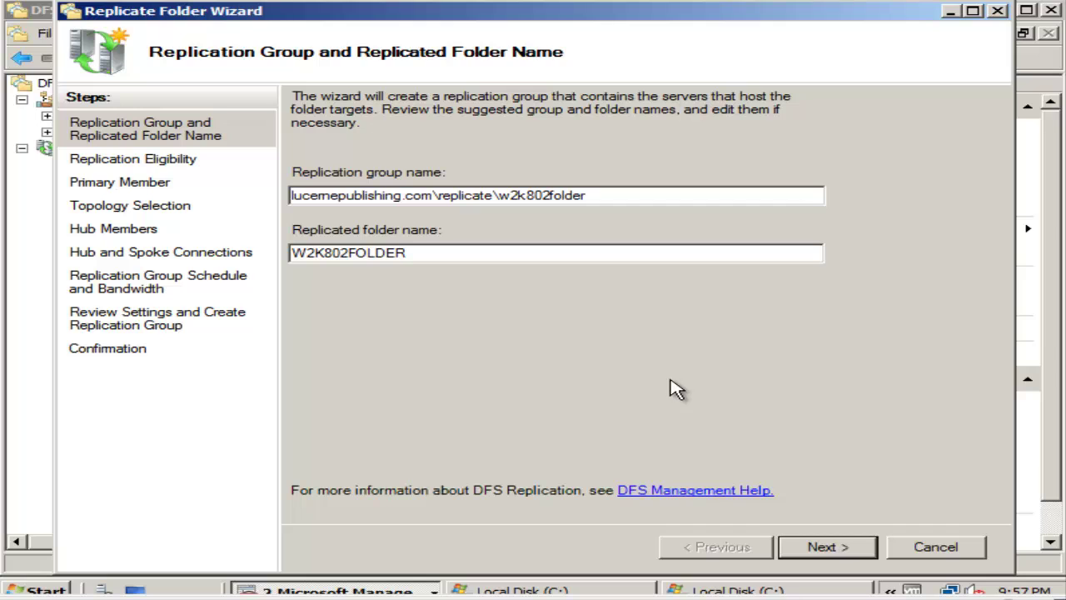
{"action": "left_click", "coordinate": [826, 547]}
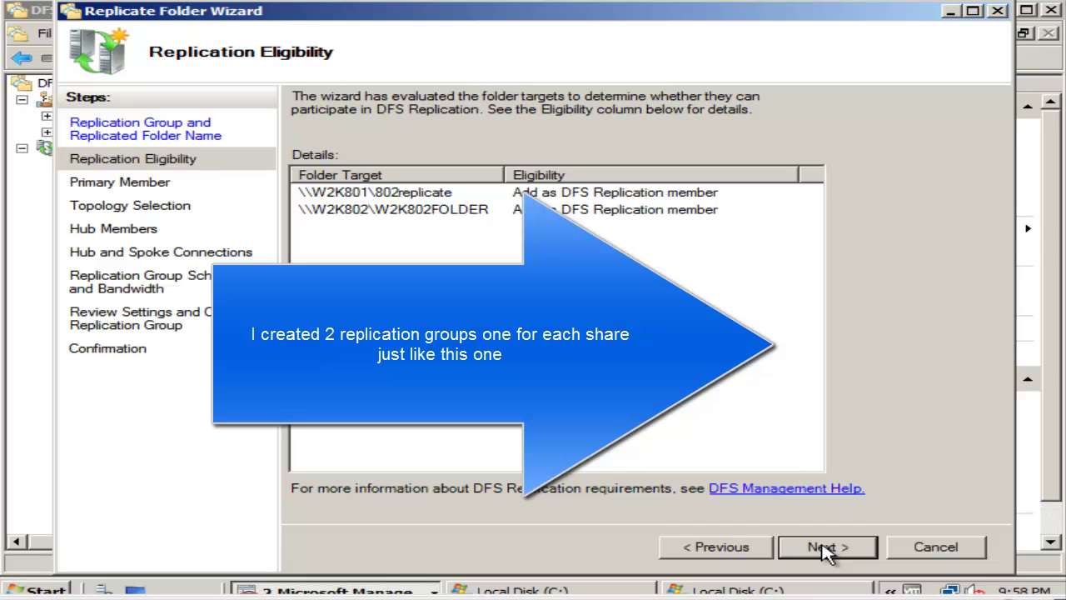
{"action": "left_click", "coordinate": [827, 547]}
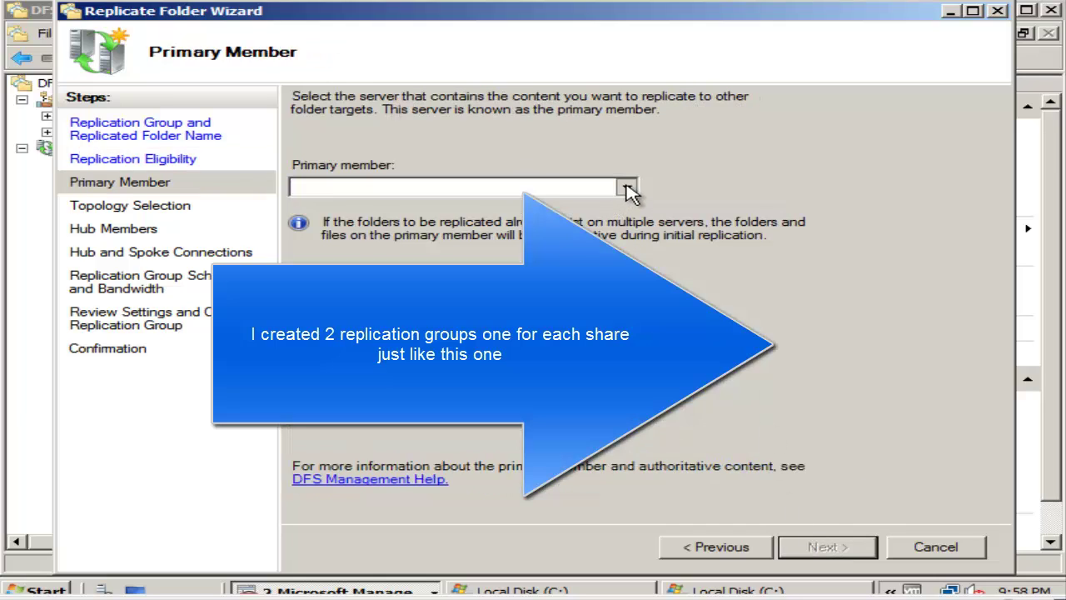
{"action": "left_click", "coordinate": [626, 189]}
{"action": "left_click", "coordinate": [616, 205]}
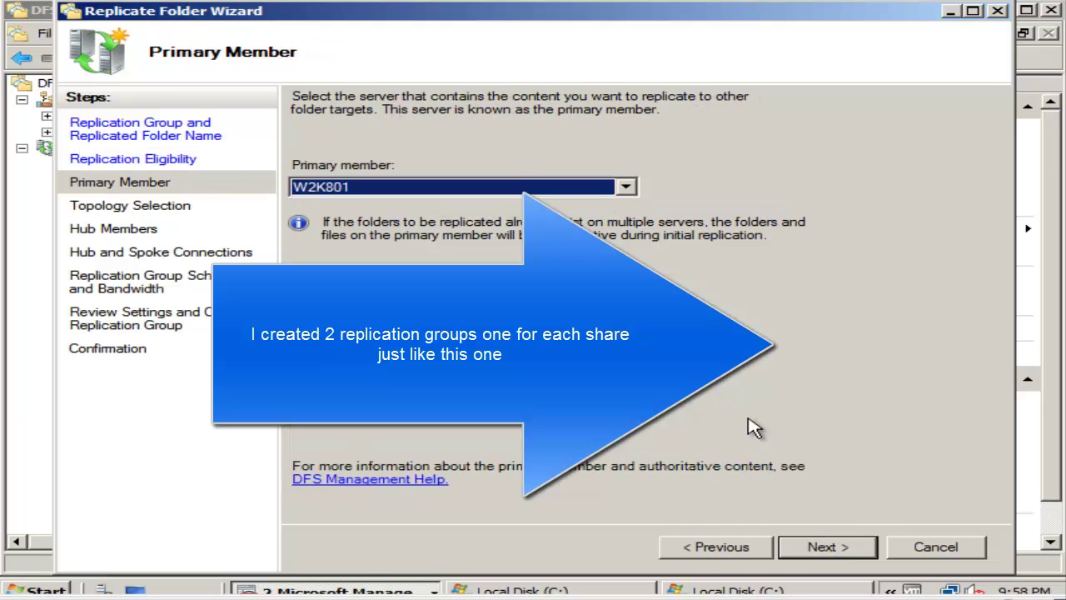
{"action": "left_click", "coordinate": [849, 552]}
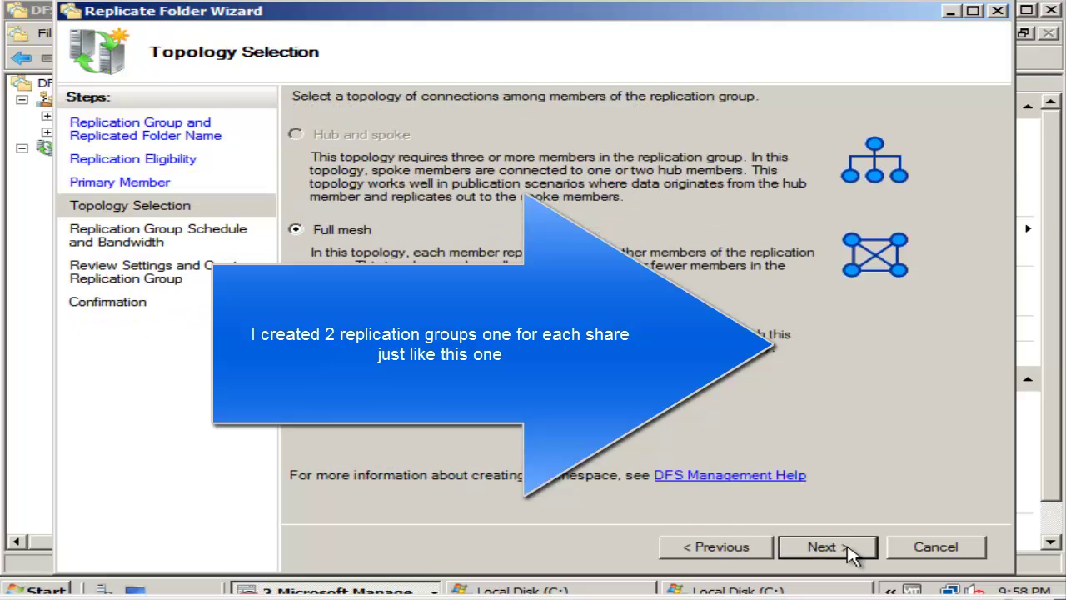
{"action": "left_click", "coordinate": [850, 552]}
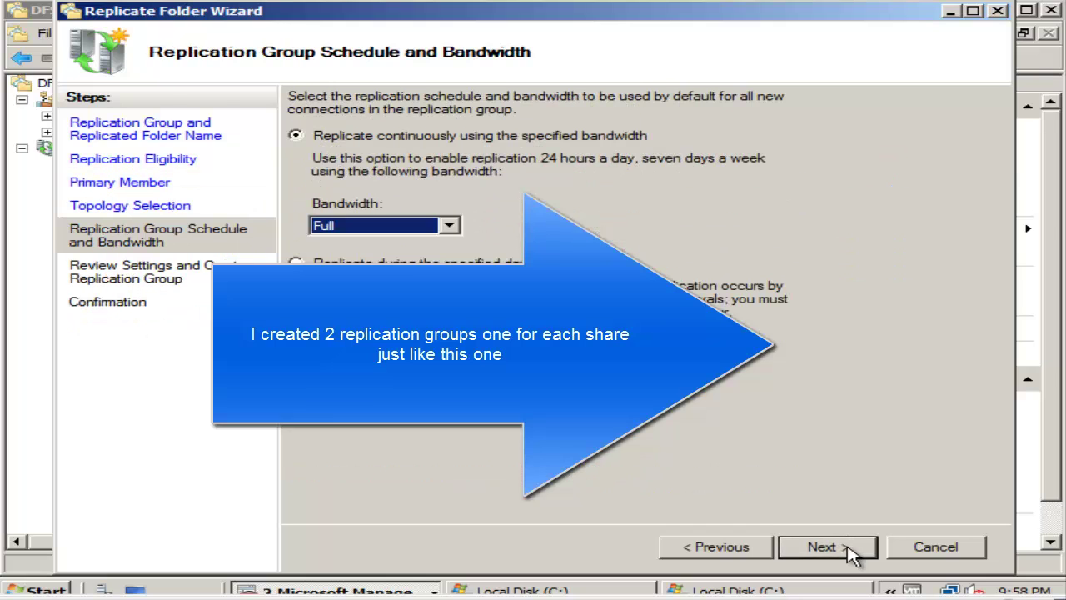
{"action": "left_click", "coordinate": [849, 552]}
{"action": "left_click", "coordinate": [849, 552]}
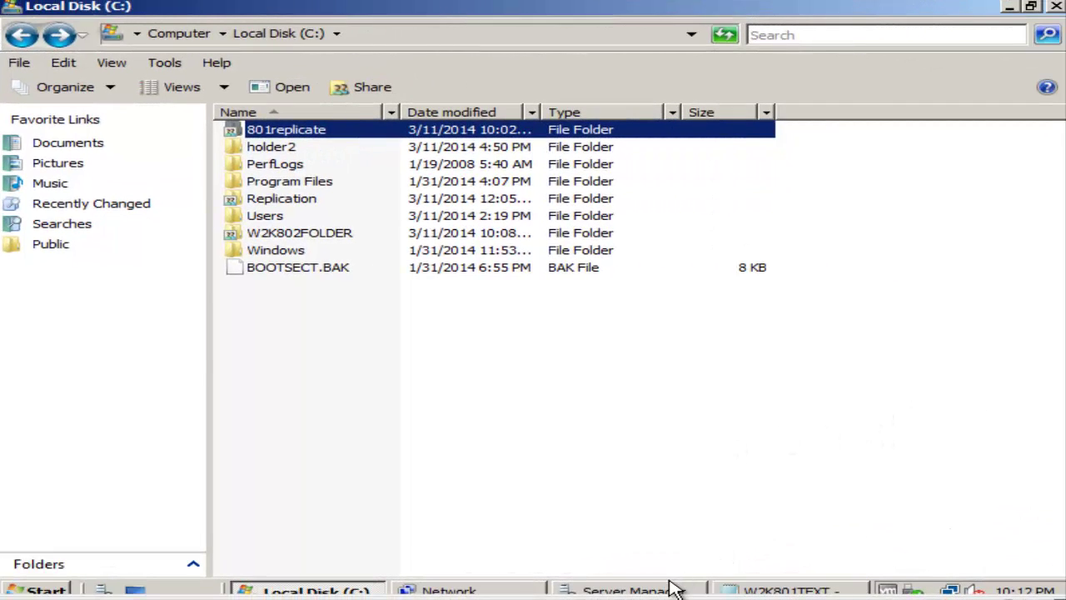
- On the W2K802 server, check the computer name and the logged-on account, and view the contents of C:\801replicate
{"action": "left_click", "coordinate": [672, 592]}
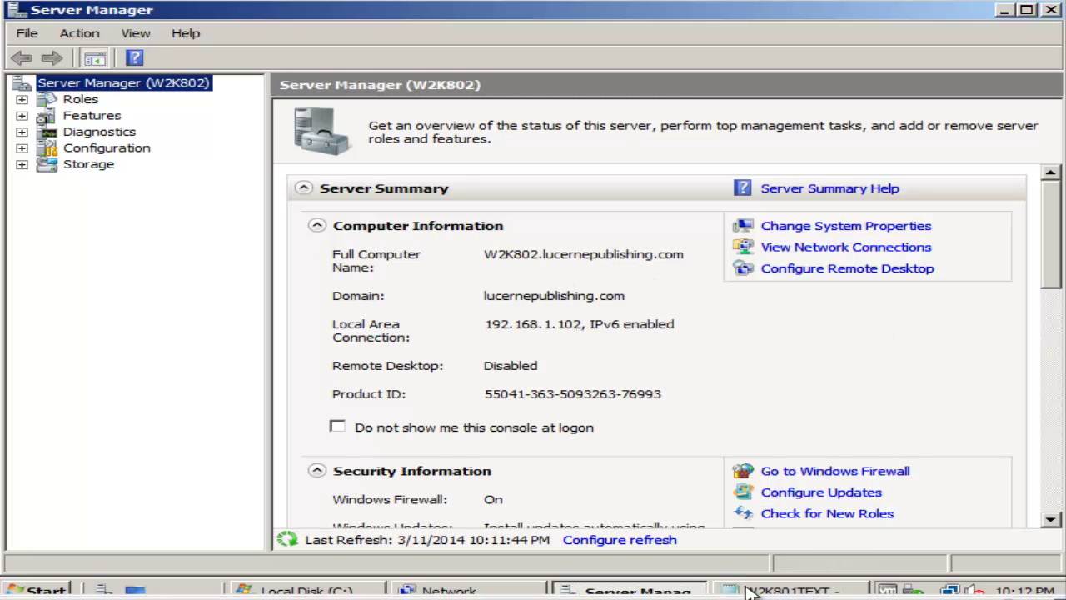
{"action": "left_click", "coordinate": [333, 589]}
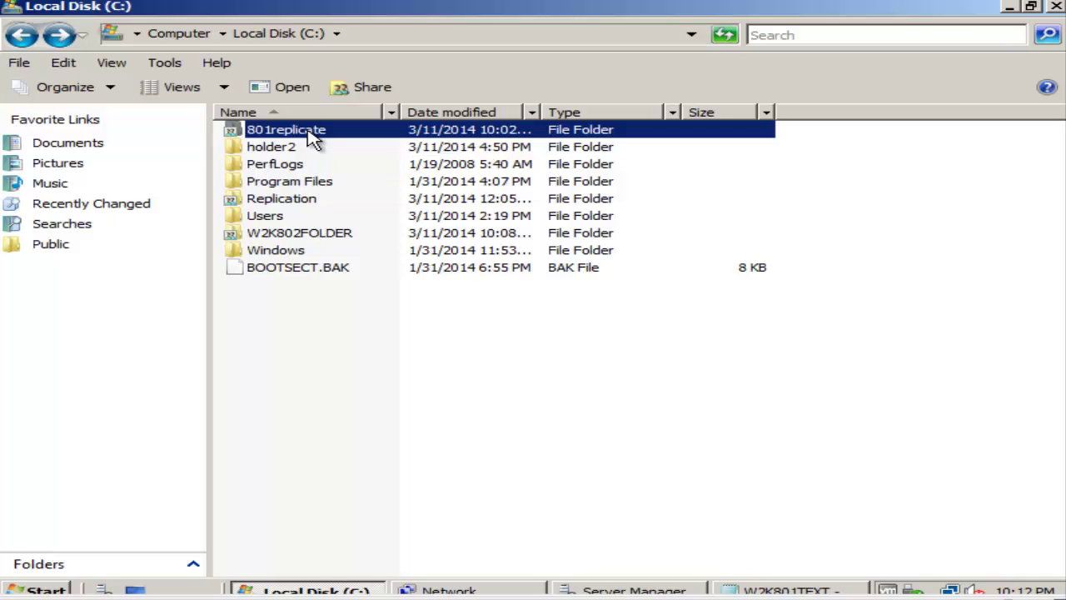
{"action": "double_click", "coordinate": [309, 136]}
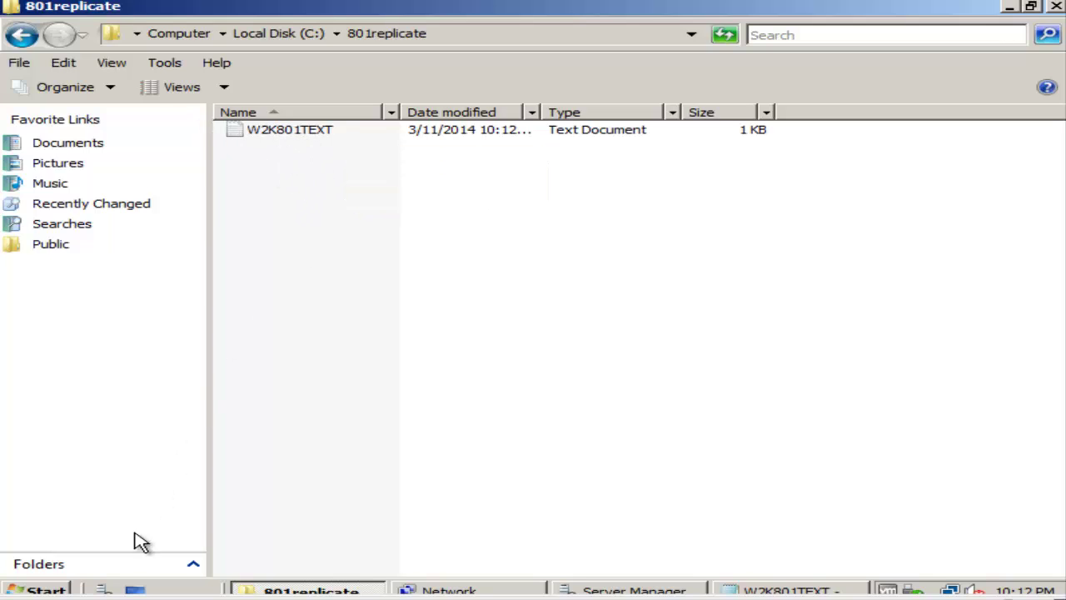
{"action": "left_click", "coordinate": [46, 591]}
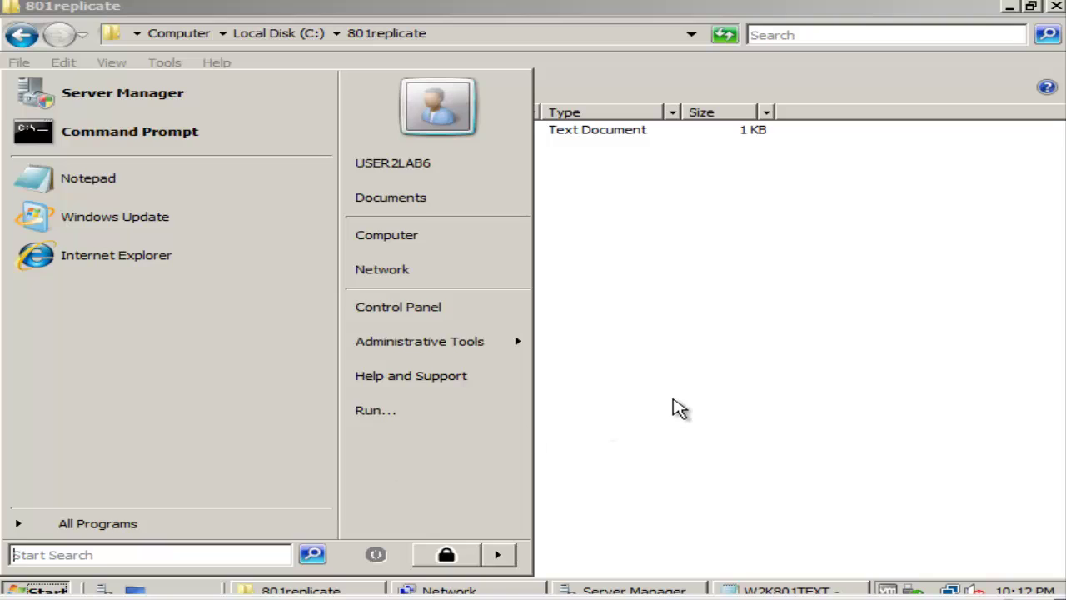
{"action": "left_click", "coordinate": [676, 409]}
- Add the line "Watch me replicate!" to W2K801TEXT in the 801replicate folder, then save and close the file
{"action": "double_click", "coordinate": [312, 133]}
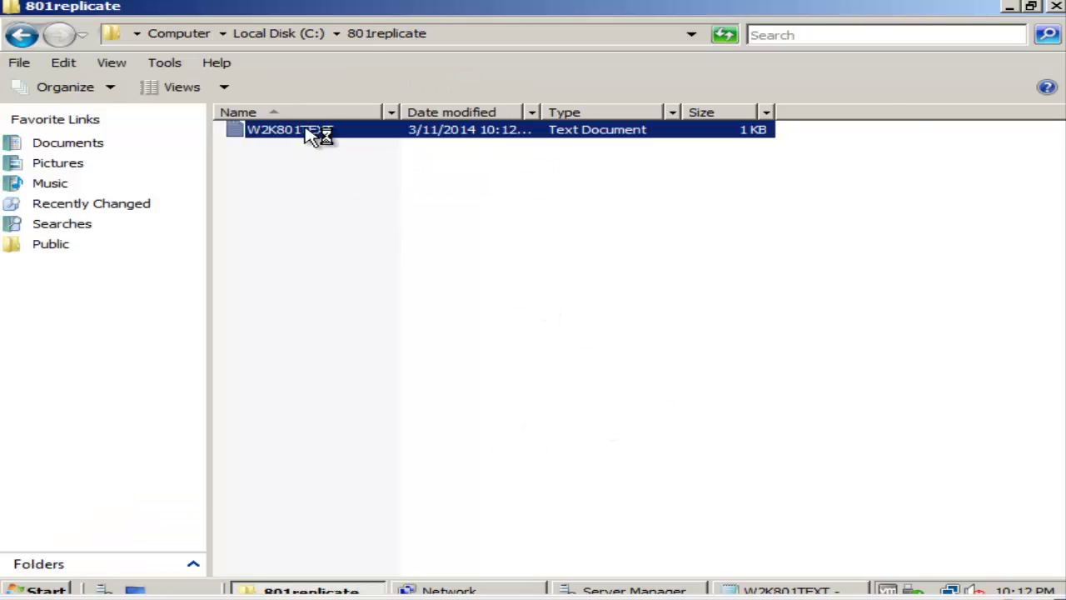
{"action": "left_click", "coordinate": [848, 139]}
{"action": "key", "text": "Return"}
{"action": "type", "text": "Watch me replicate!"}
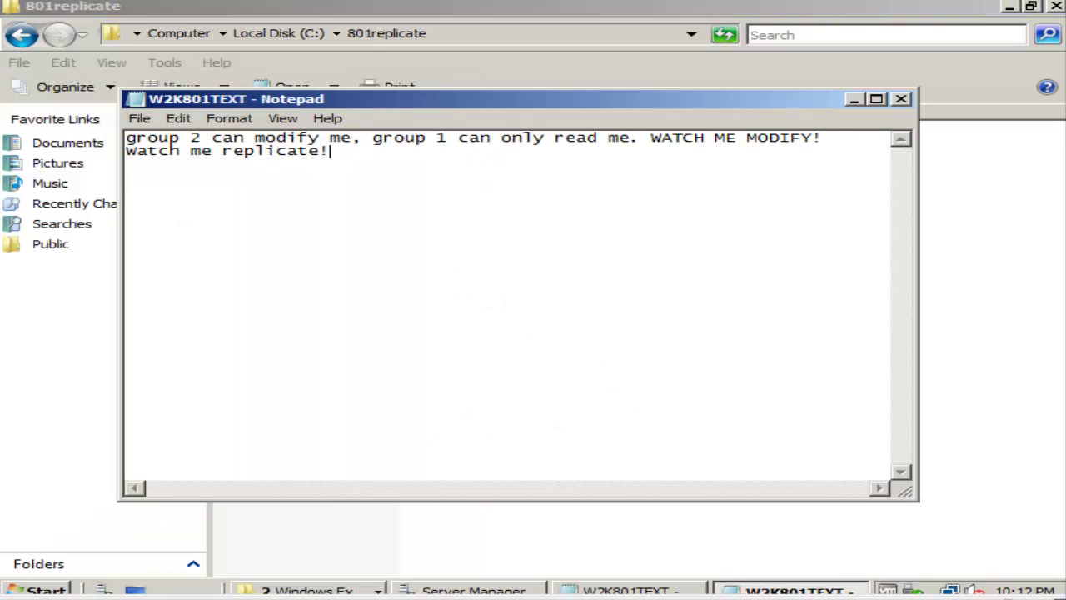
{"action": "left_click", "coordinate": [143, 125]}
{"action": "left_click", "coordinate": [173, 171]}
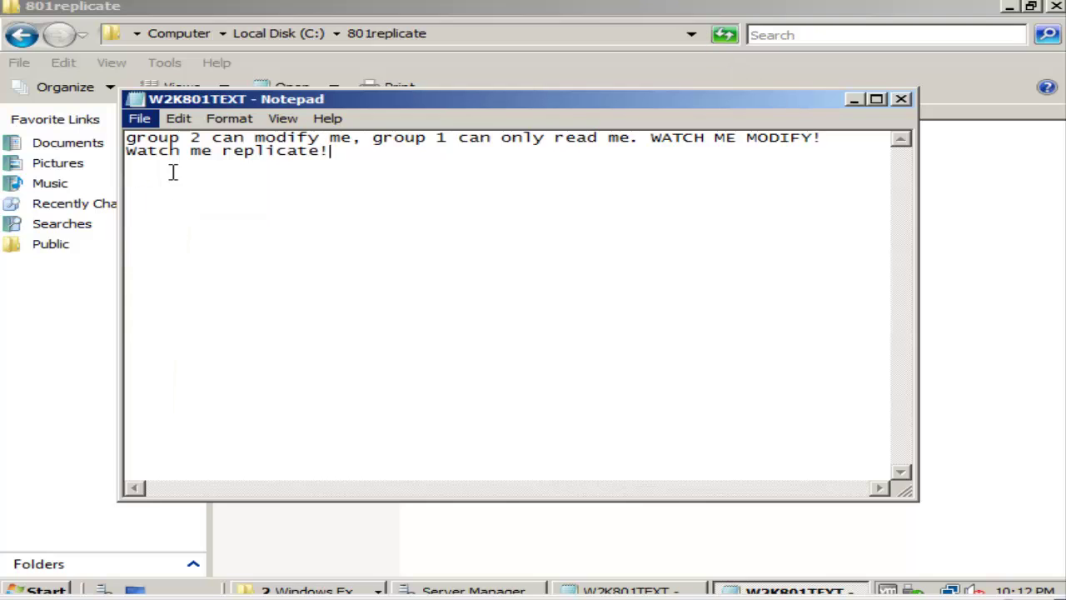
{"action": "left_click", "coordinate": [901, 100]}
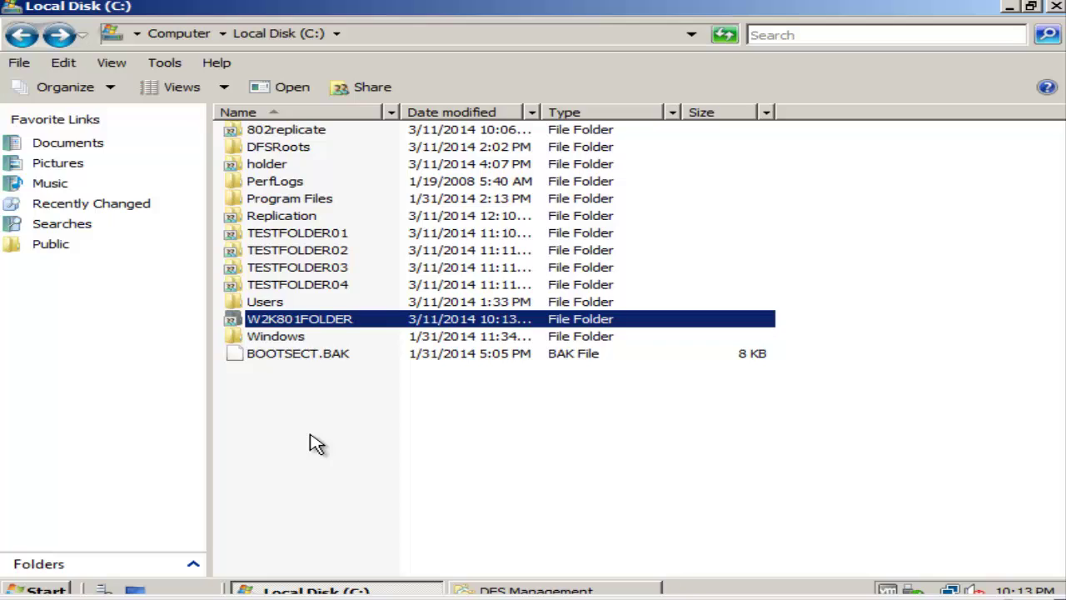
- On the W2K801 server, open W2K801TEXT in C:\W2K801FOLDER to check for the replicated line, then close it
{"action": "left_click", "coordinate": [317, 443]}
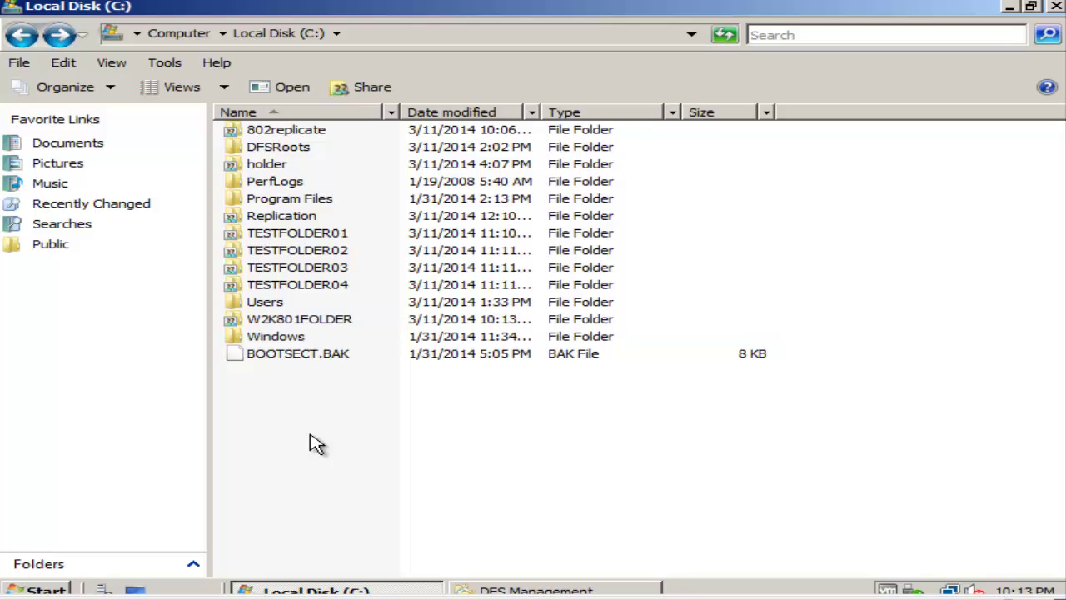
{"action": "double_click", "coordinate": [319, 324]}
{"action": "left_click", "coordinate": [302, 133]}
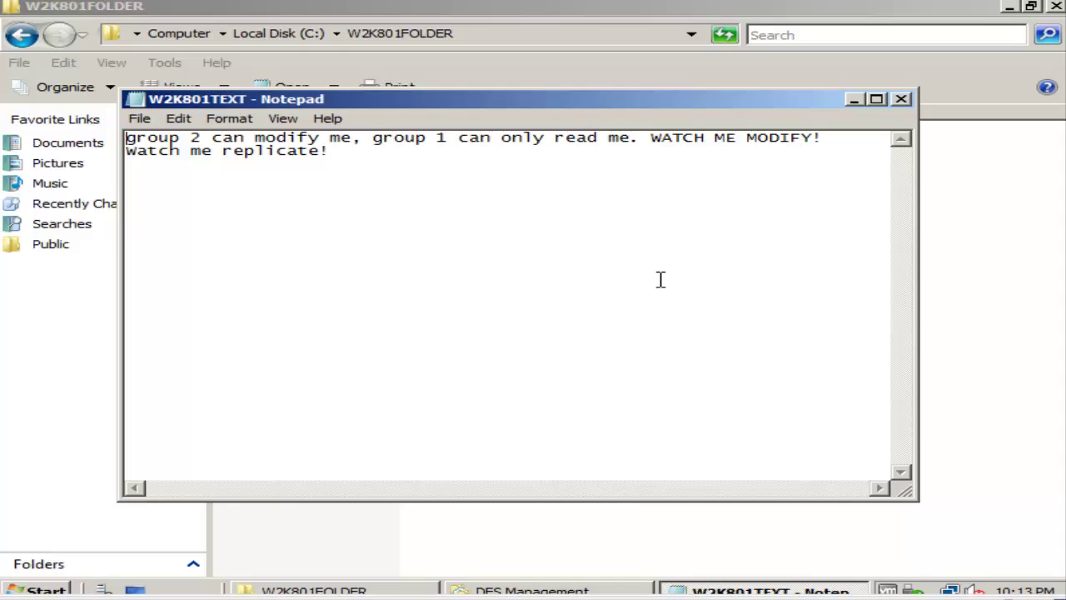
{"action": "left_click", "coordinate": [902, 100]}
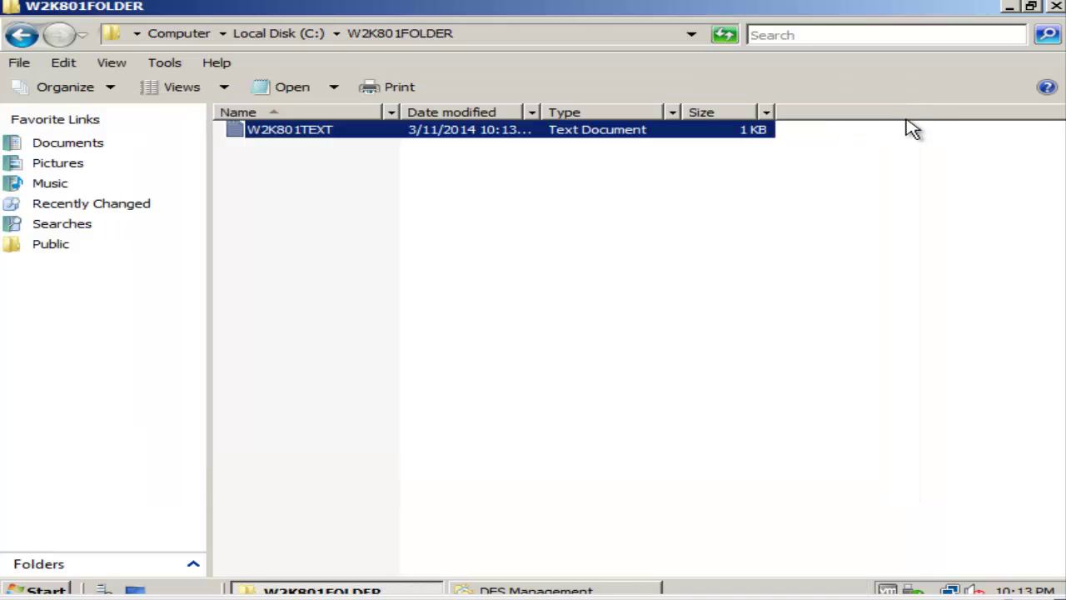
{"action": "left_click", "coordinate": [523, 356]}
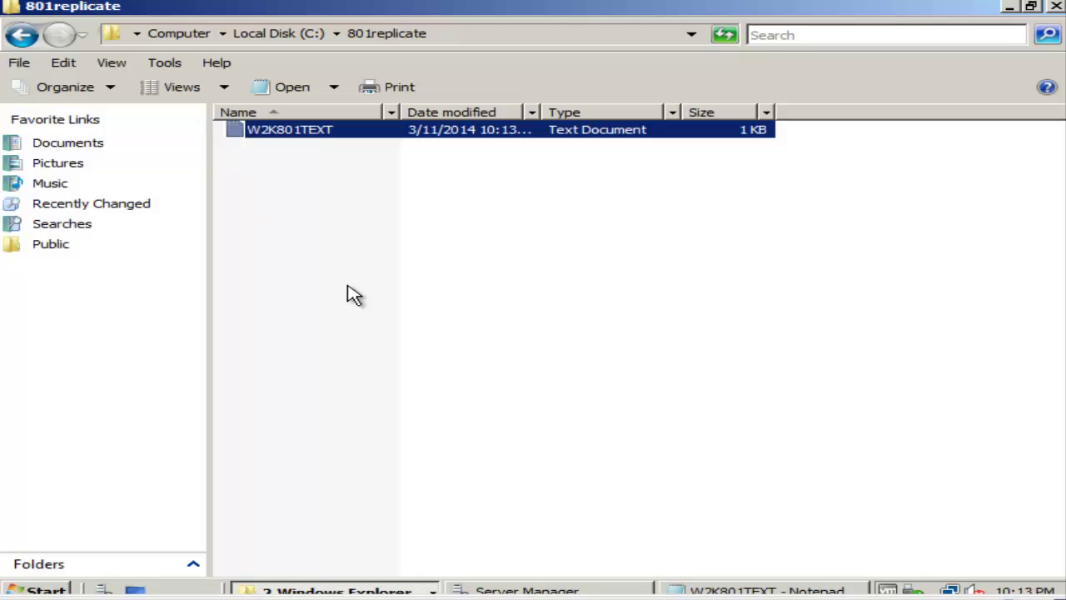
- On the W2K802 server, create a folder named reply inside C:\W2K802FOLDER
{"action": "left_click", "coordinate": [347, 287]}
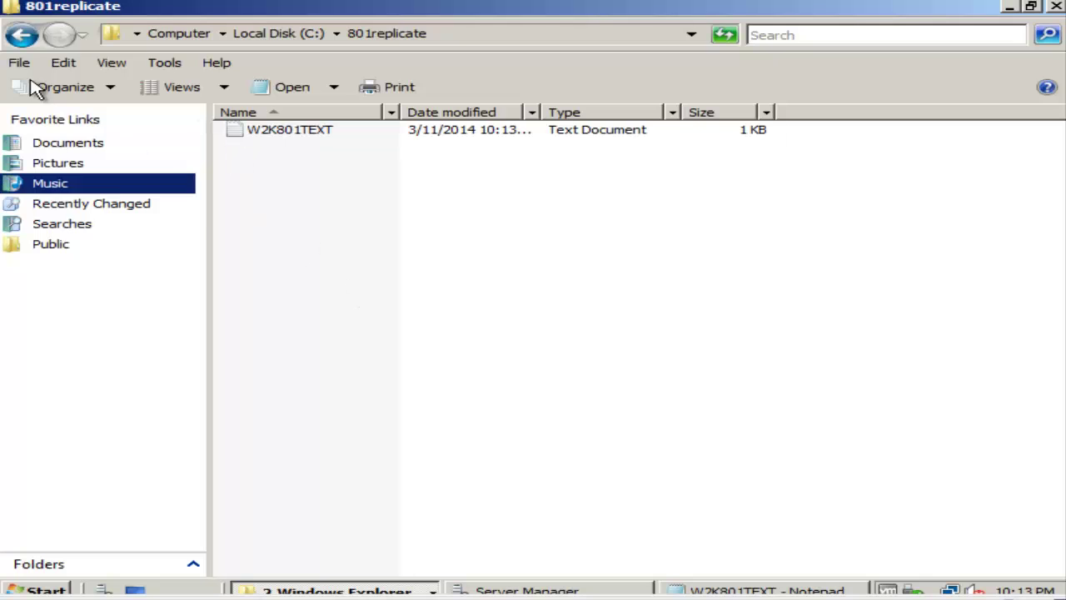
{"action": "left_click", "coordinate": [24, 37]}
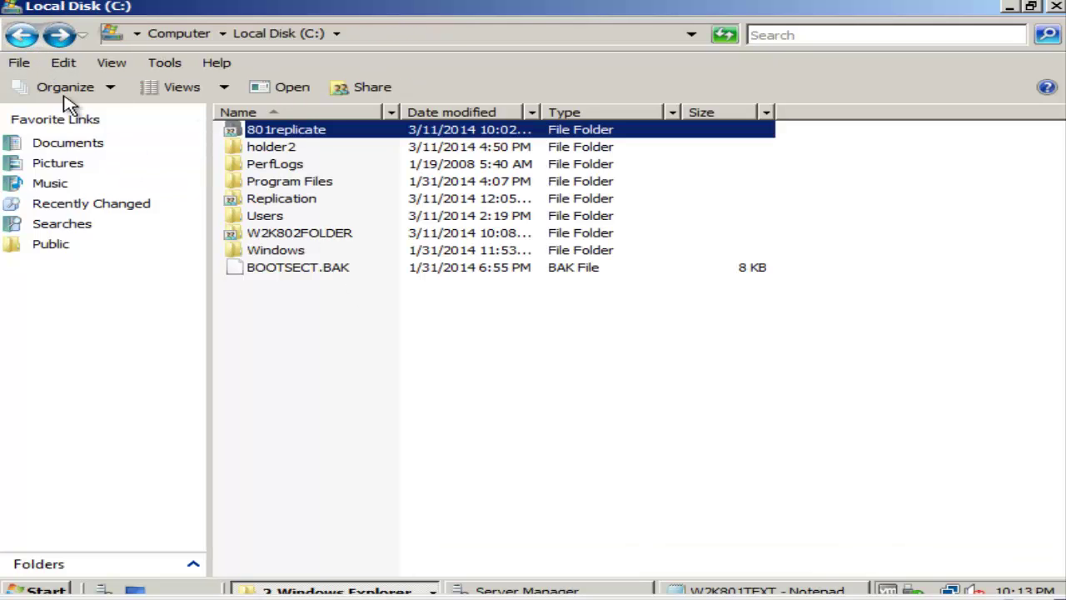
{"action": "double_click", "coordinate": [322, 239]}
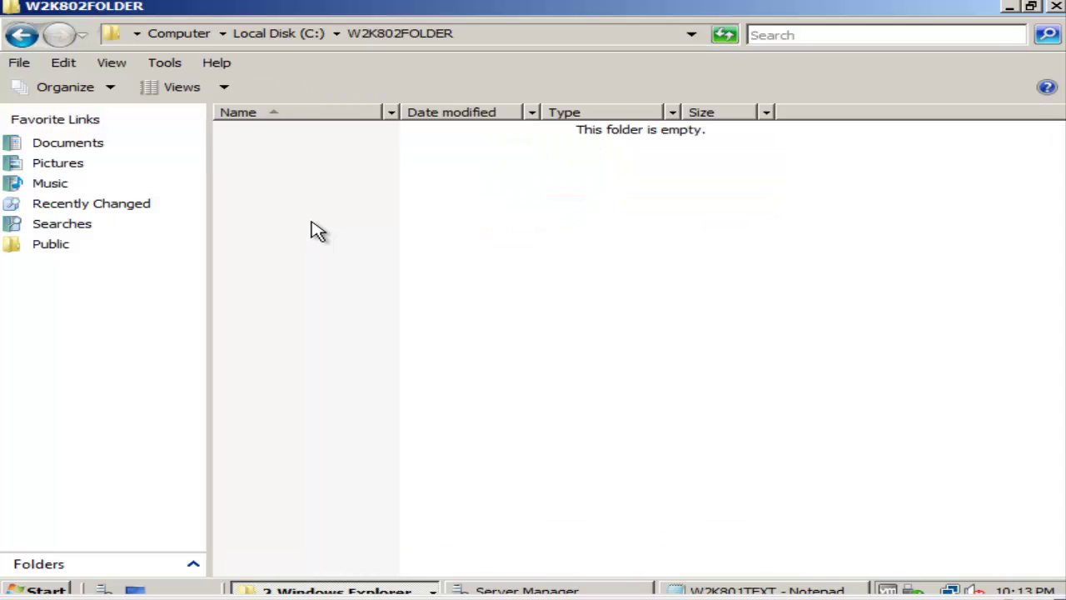
{"action": "right_click", "coordinate": [319, 231]}
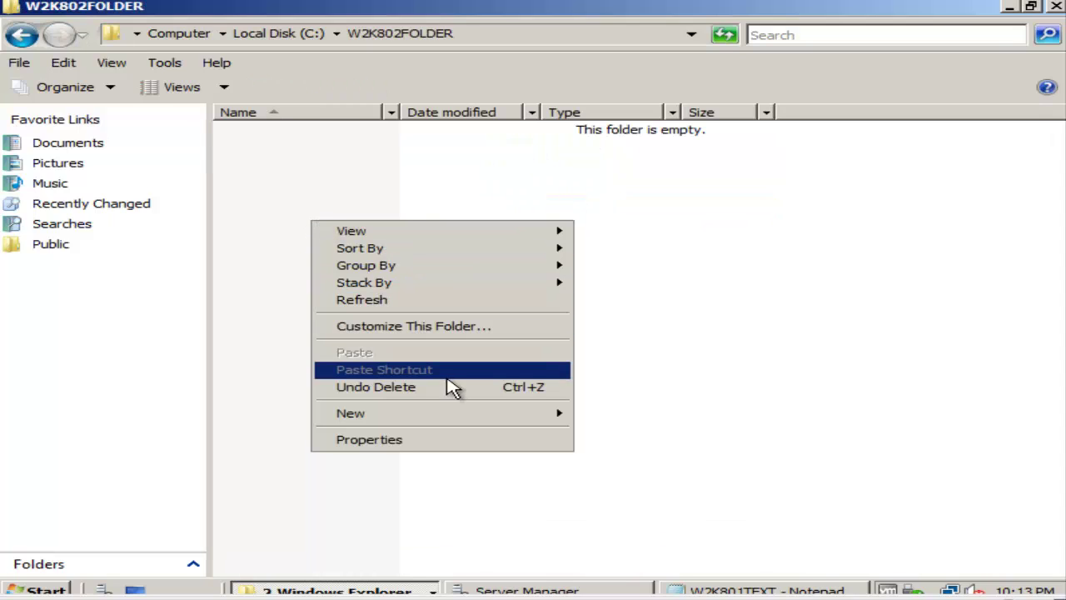
{"action": "mouse_move", "coordinate": [484, 421]}
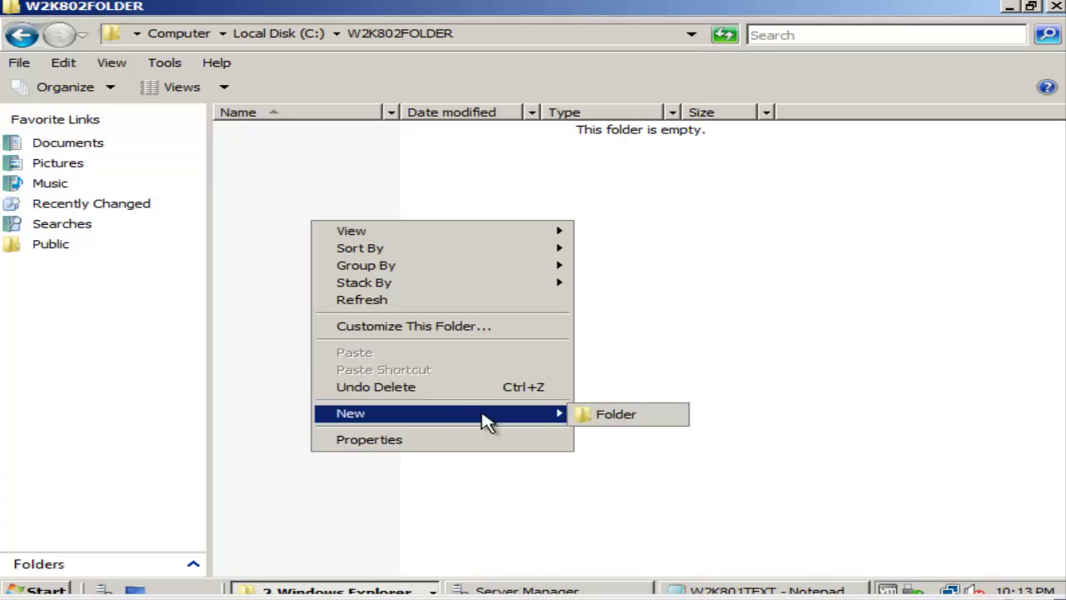
{"action": "left_click", "coordinate": [633, 425]}
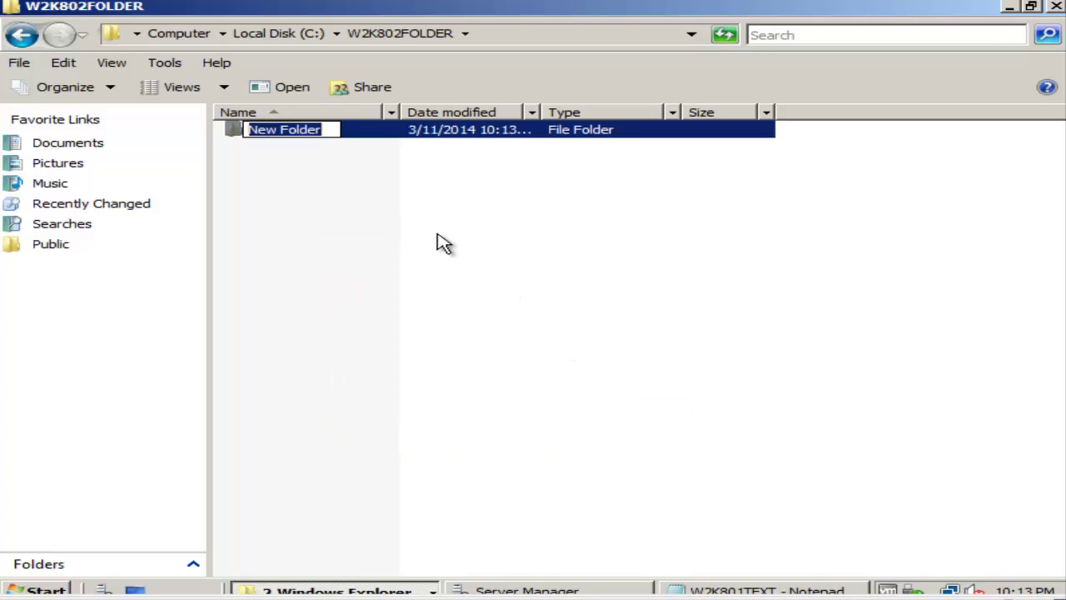
{"action": "type", "text": "reply"}
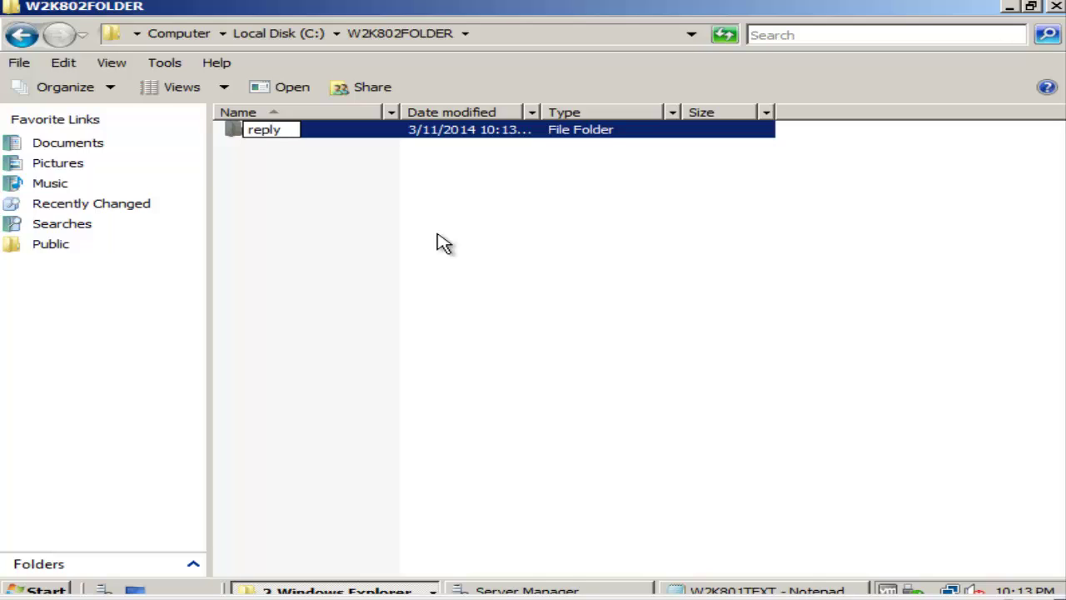
{"action": "left_click", "coordinate": [444, 243]}
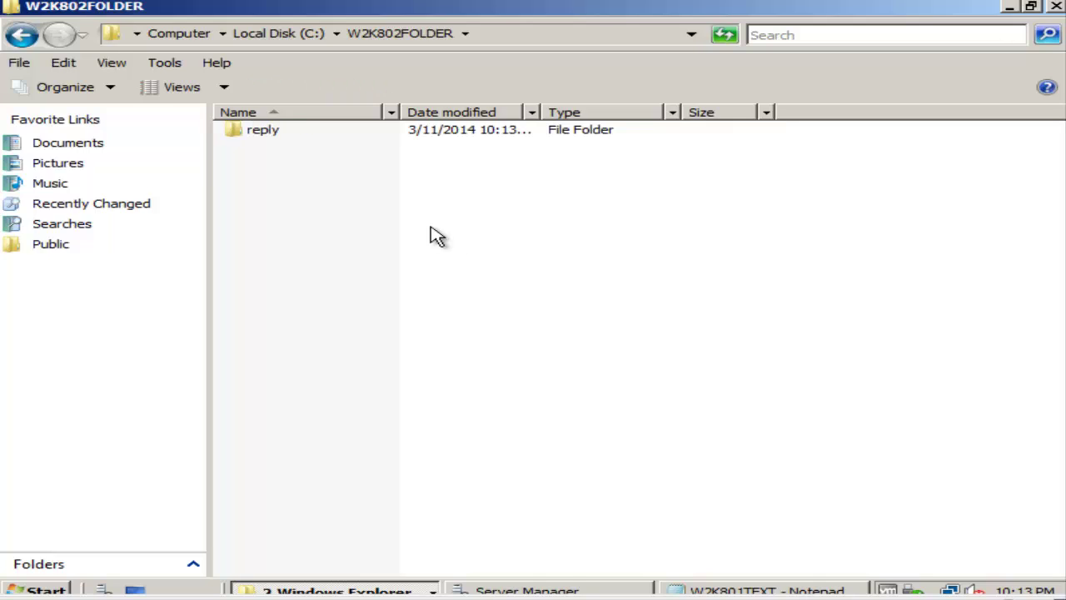
- Create a text document named replytext inside the reply folder
{"action": "double_click", "coordinate": [302, 133]}
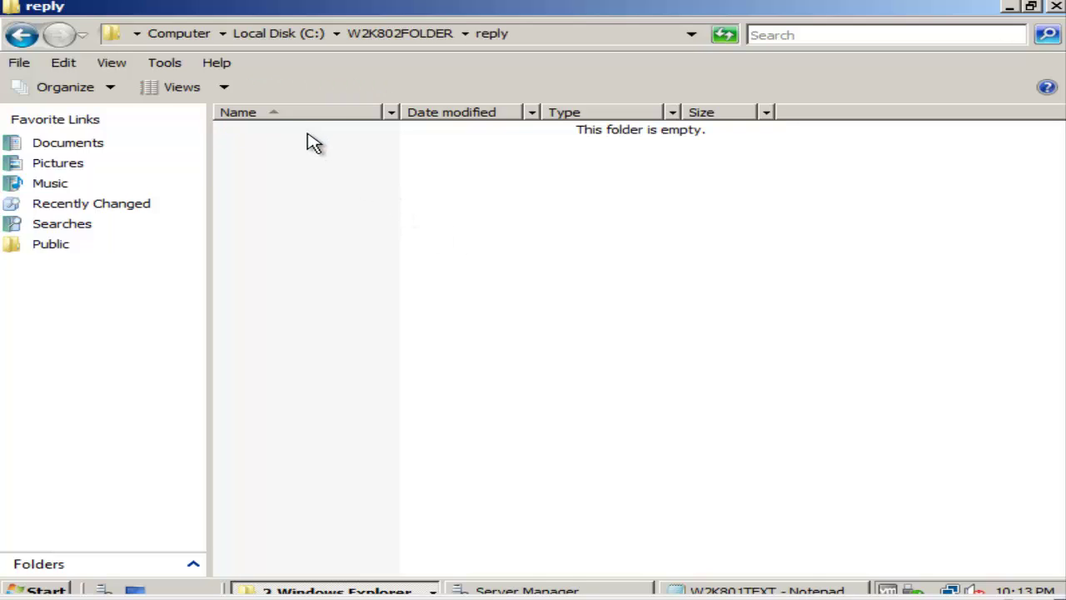
{"action": "right_click", "coordinate": [424, 219]}
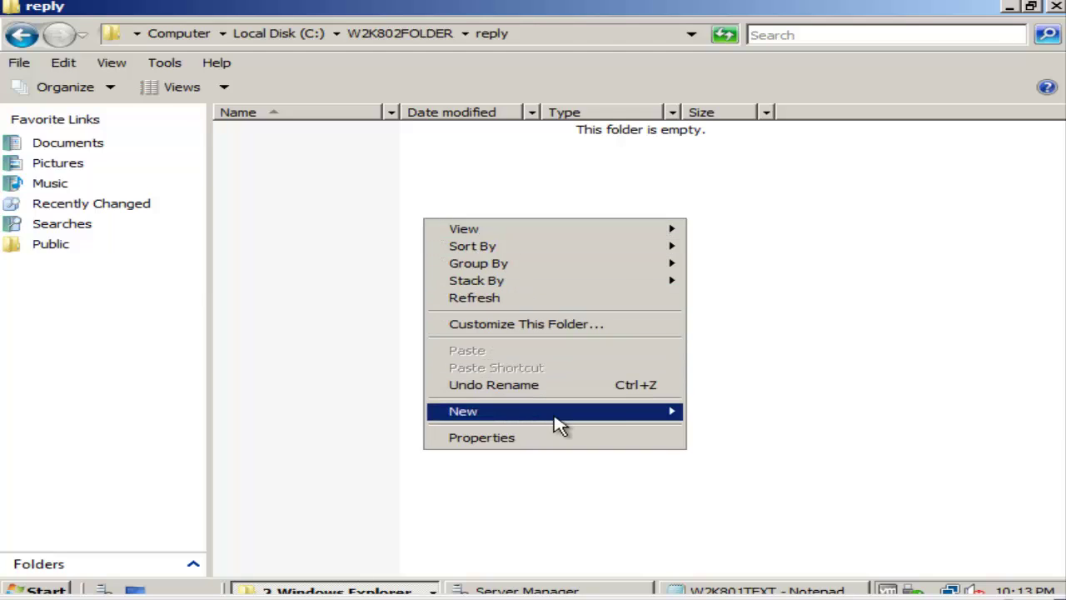
{"action": "mouse_move", "coordinate": [564, 427]}
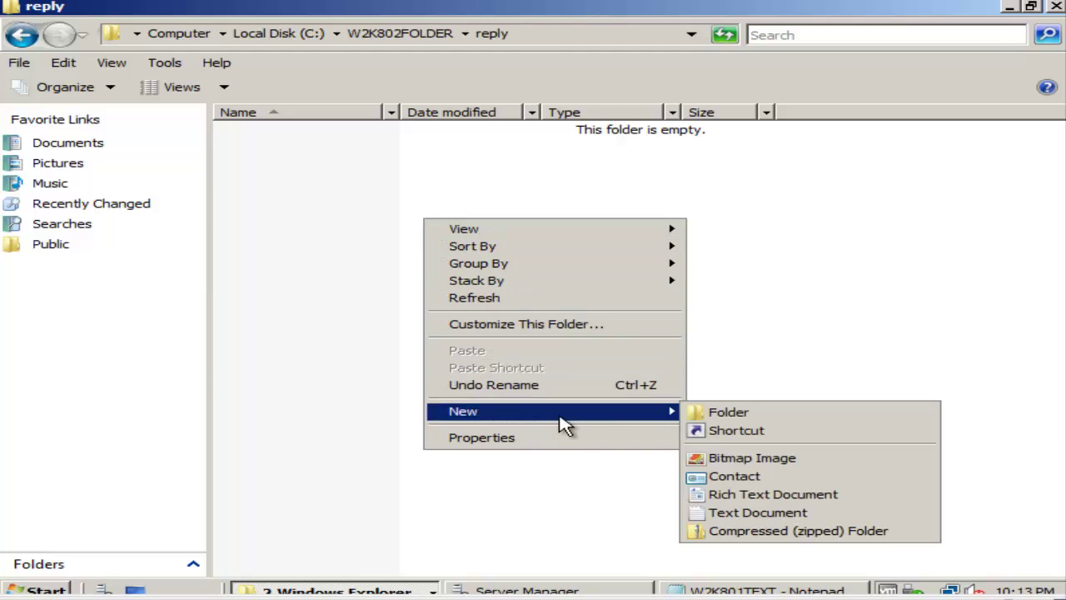
{"action": "left_click", "coordinate": [783, 513]}
{"action": "type", "text": "replyt"}
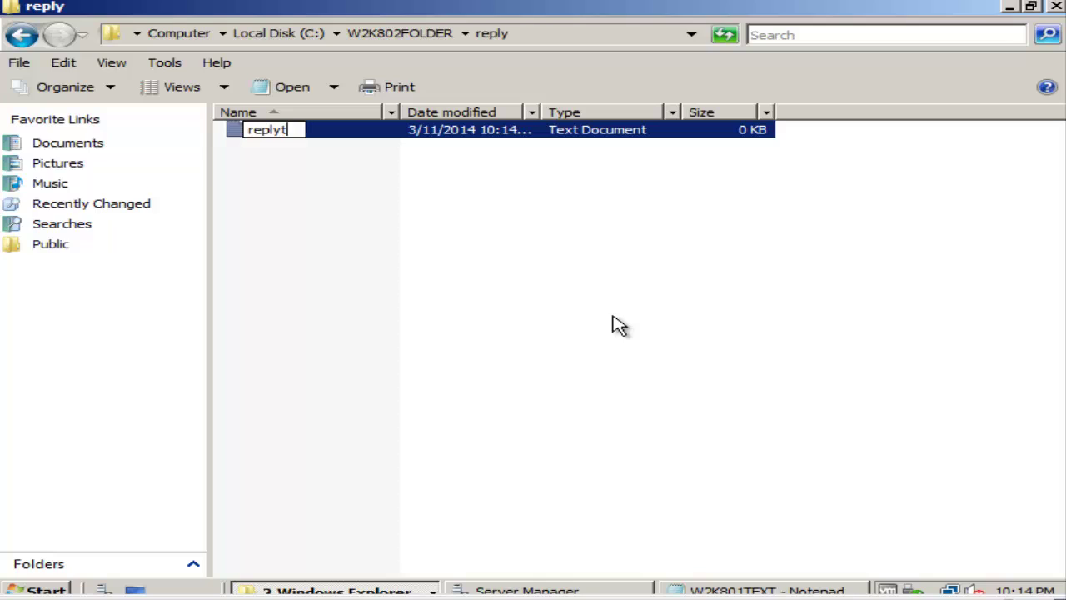
{"action": "type", "text": "ext"}
{"action": "key", "text": "Return"}
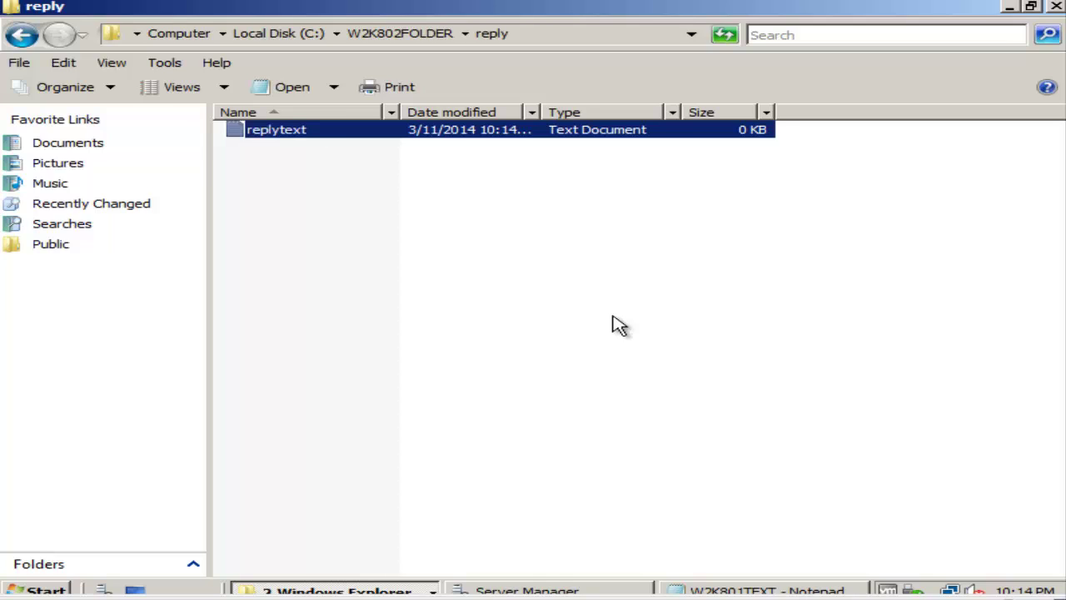
{"action": "left_click", "coordinate": [618, 325]}
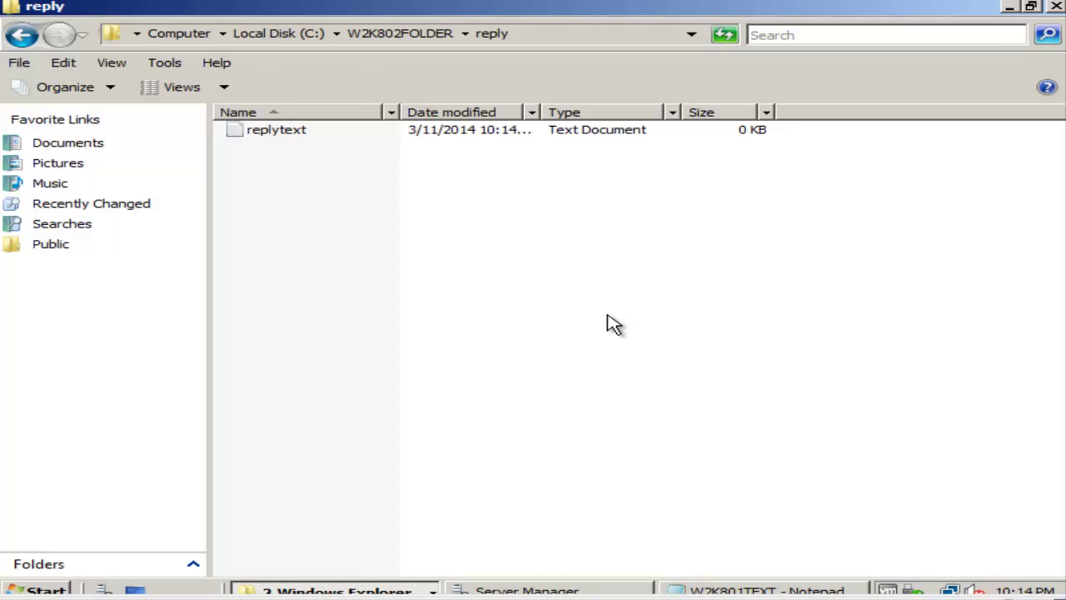
- Write "here i am!" in replytext, save and close the file, and go back out of the reply folder
{"action": "double_click", "coordinate": [297, 136]}
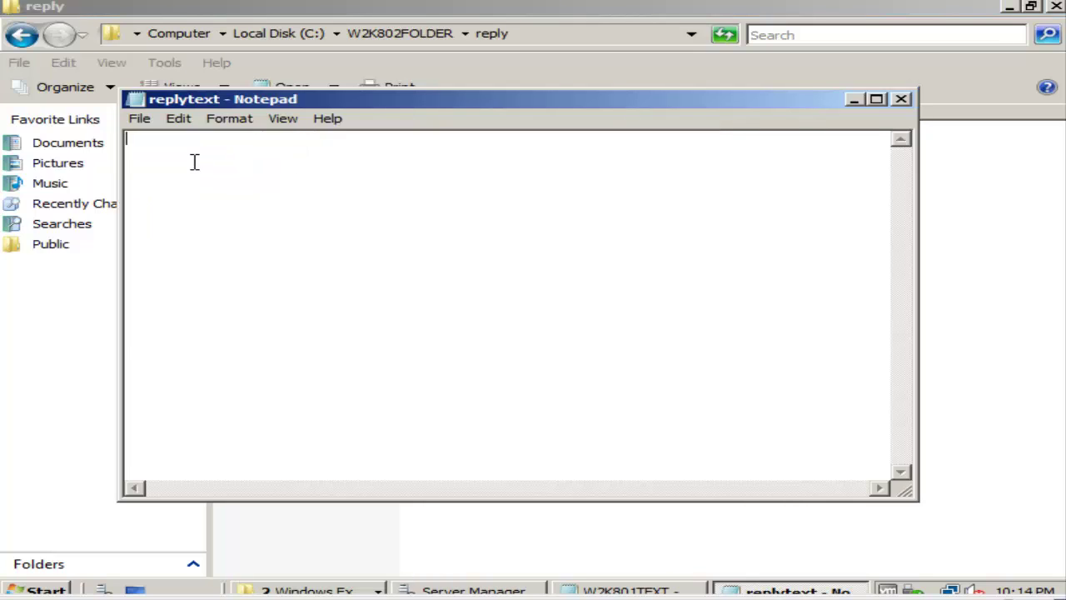
{"action": "type", "text": "re i am!"}
{"action": "left_click", "coordinate": [139, 118]}
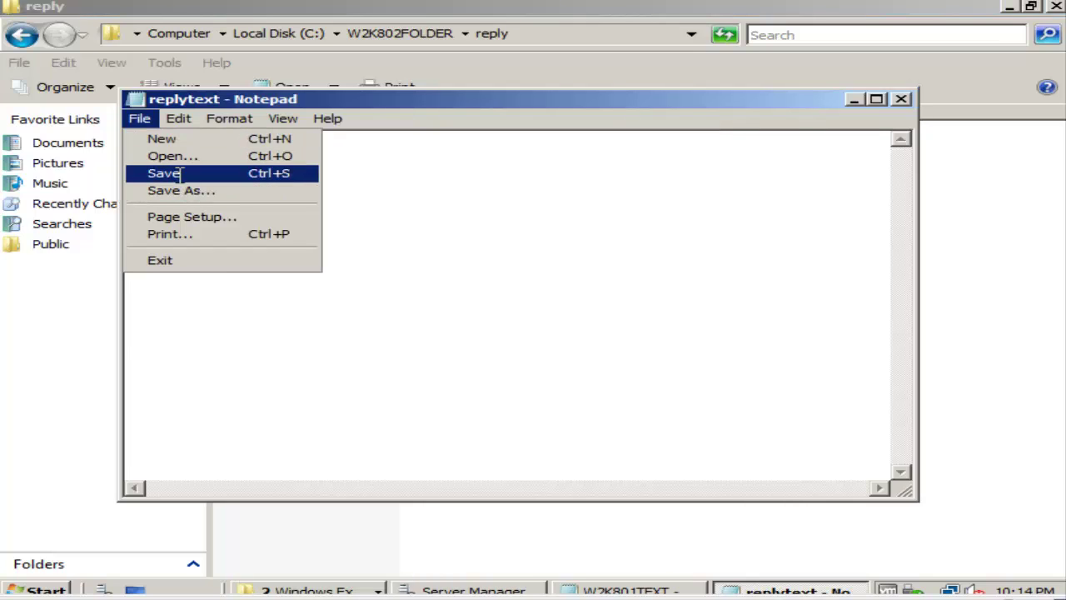
{"action": "left_click", "coordinate": [167, 171]}
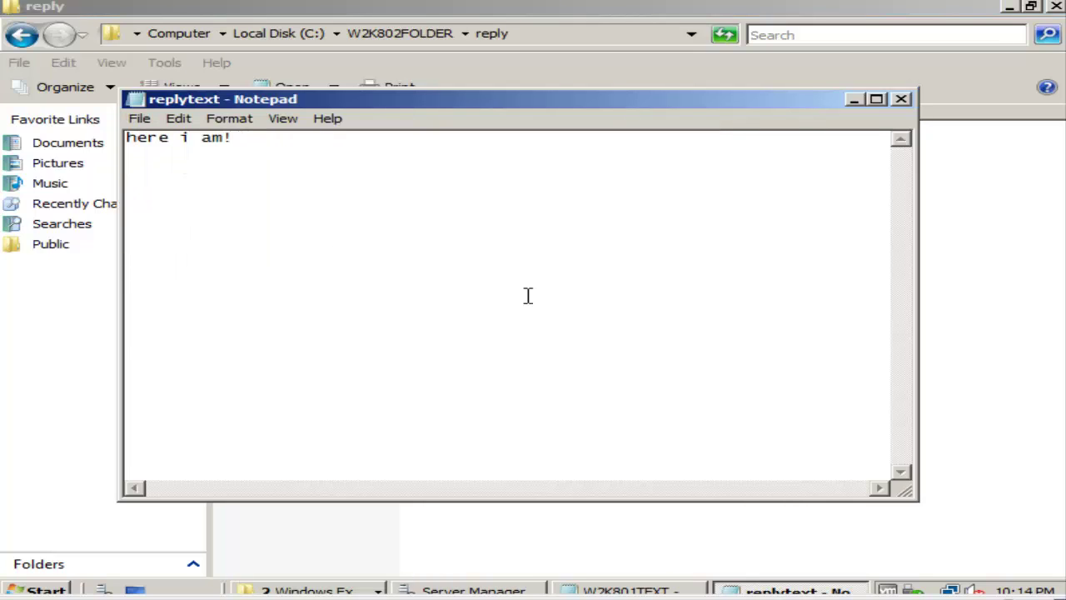
{"action": "left_click", "coordinate": [902, 100]}
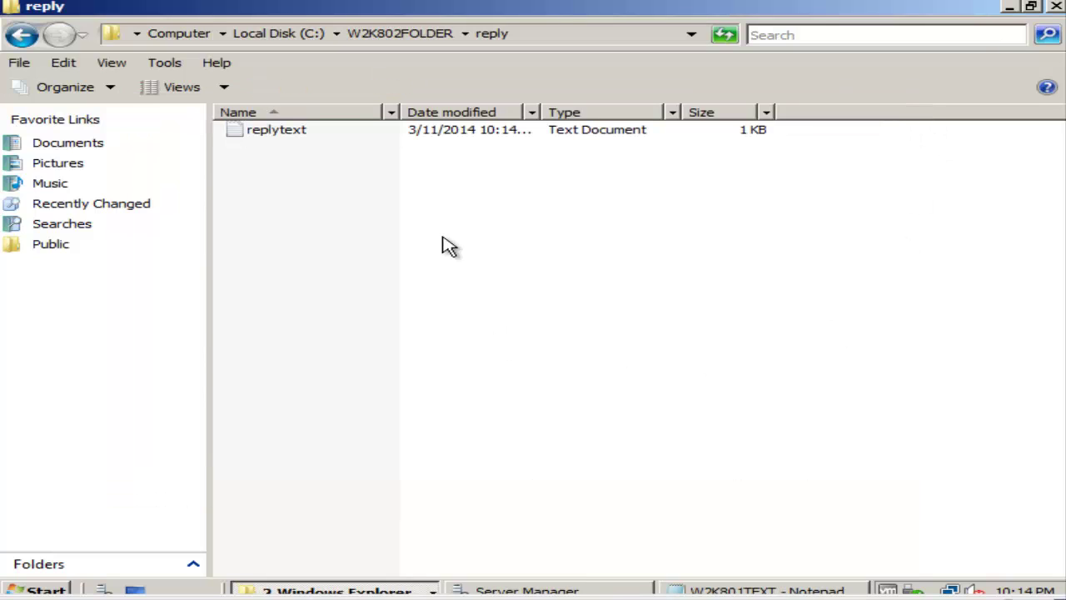
{"action": "left_click", "coordinate": [22, 35]}
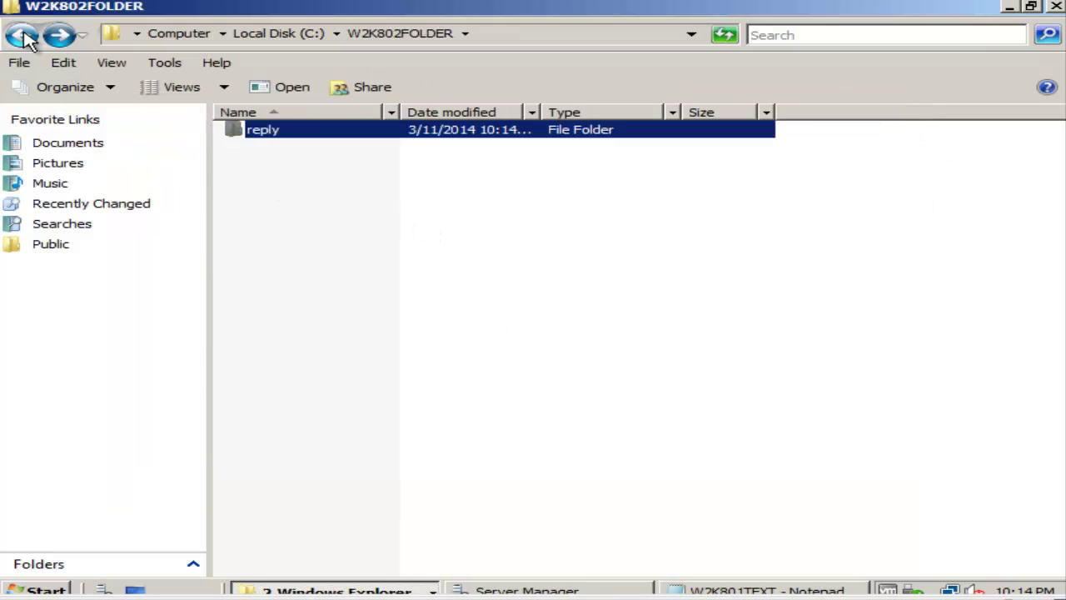
{"action": "left_click", "coordinate": [23, 35]}
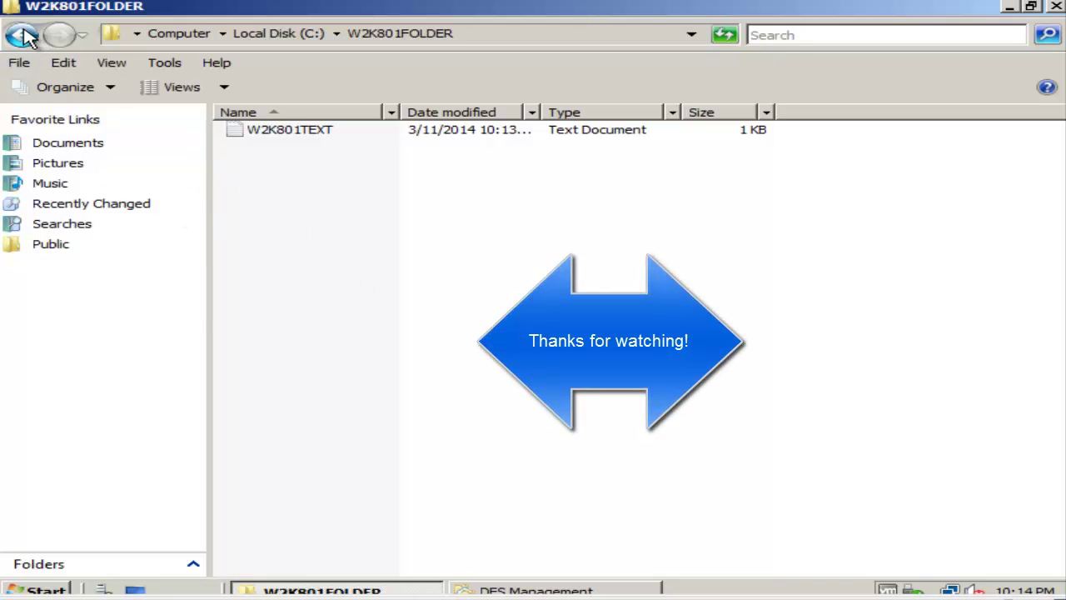
- On the W2K801 server, open replytext in C:\802replicate\reply to check for the replicated content
{"action": "left_click", "coordinate": [22, 35]}
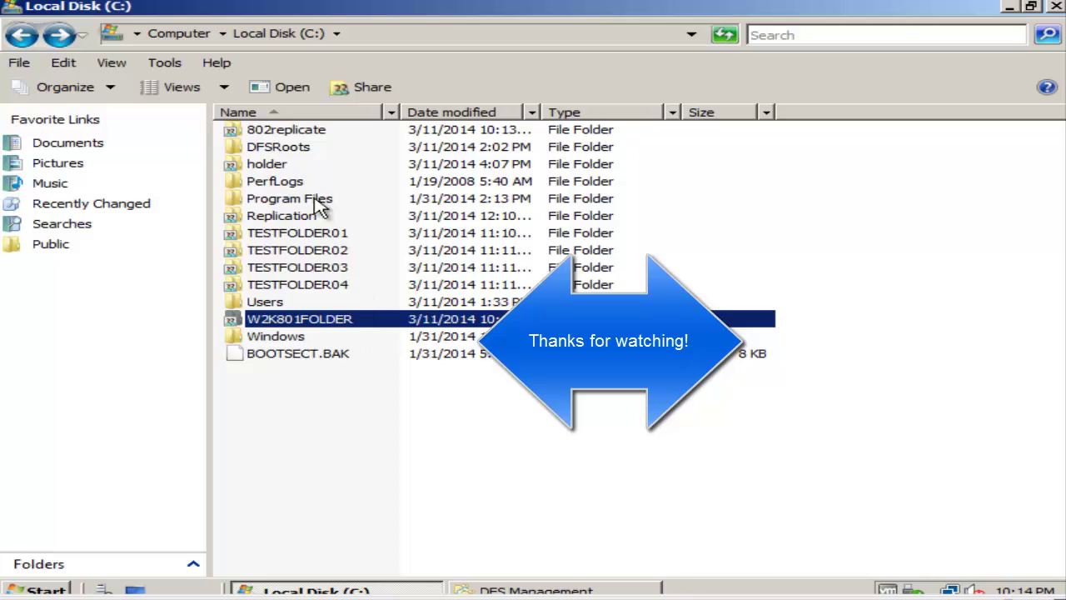
{"action": "left_click", "coordinate": [441, 423]}
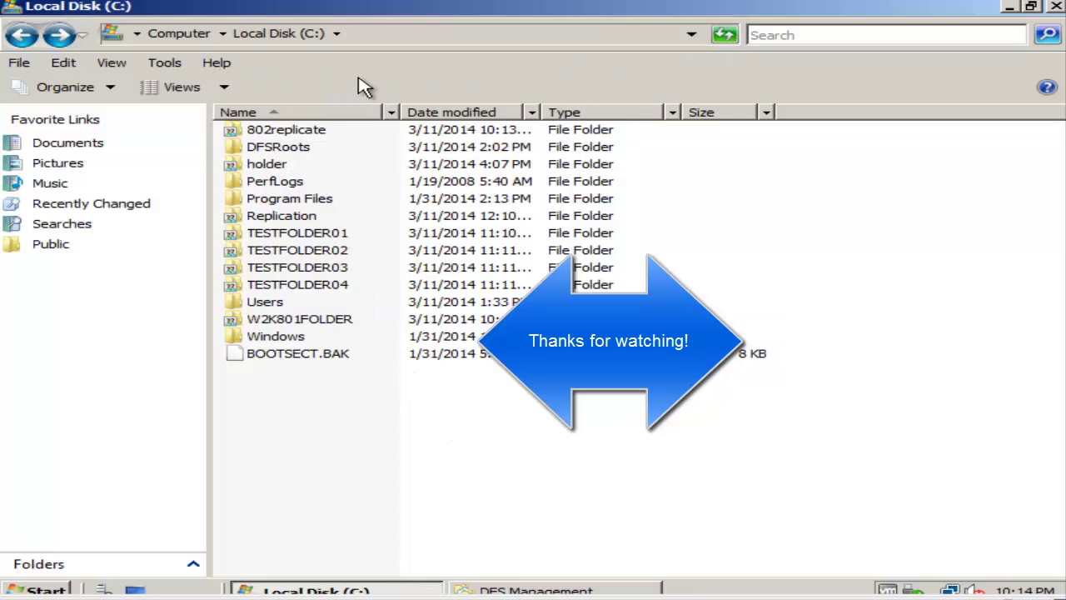
{"action": "left_click", "coordinate": [286, 134]}
{"action": "double_click", "coordinate": [286, 133]}
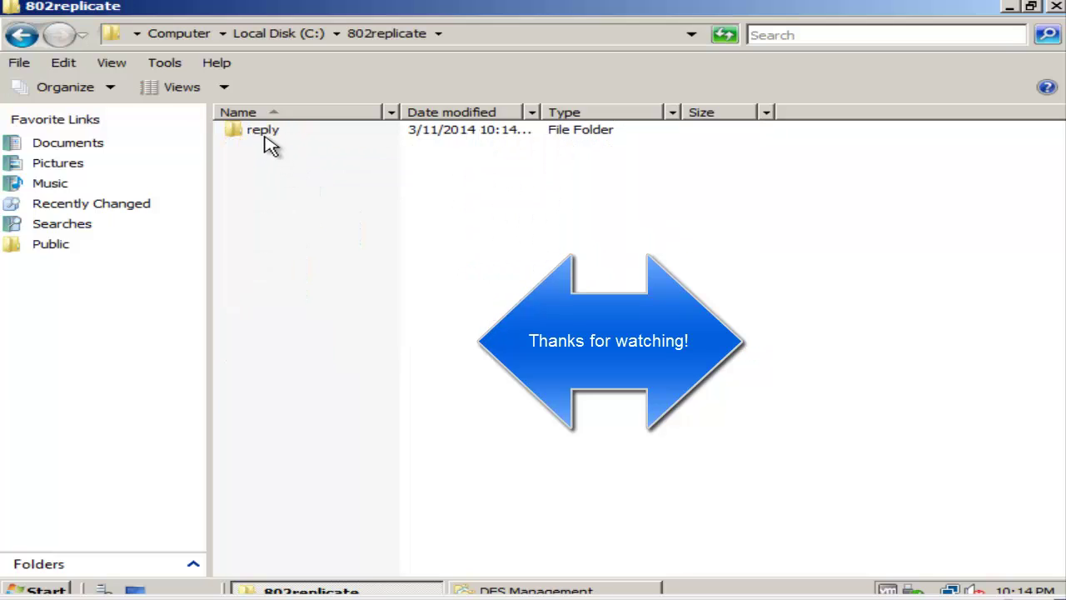
{"action": "double_click", "coordinate": [273, 134]}
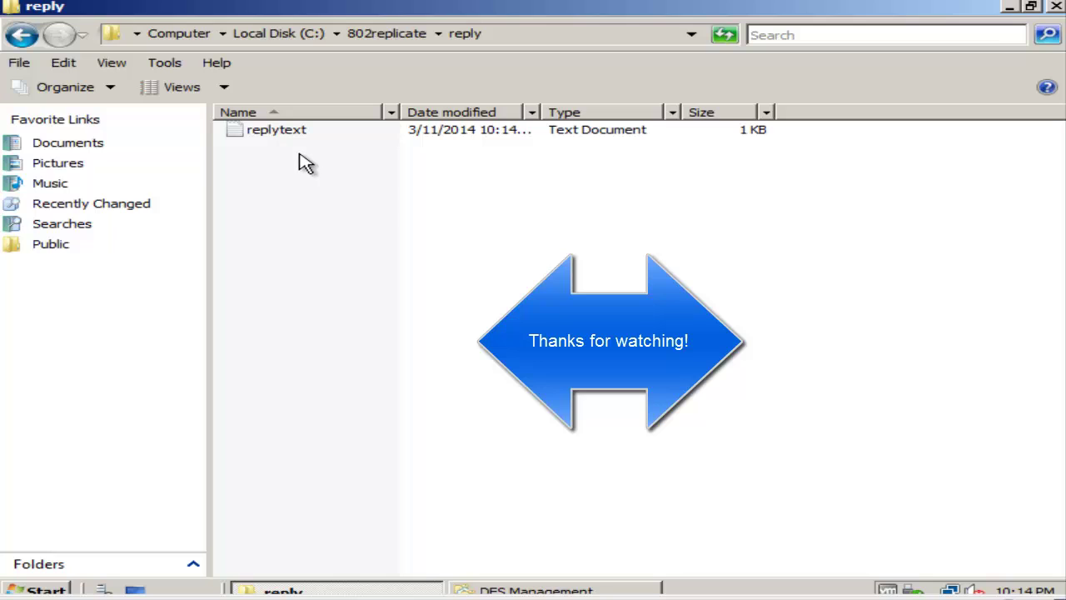
{"action": "double_click", "coordinate": [287, 135]}
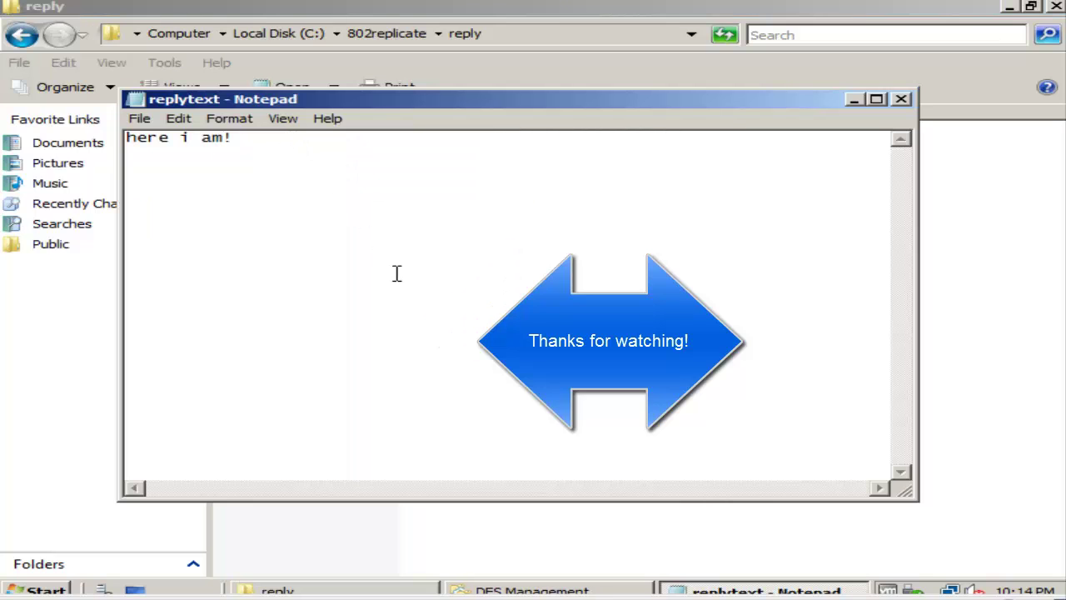